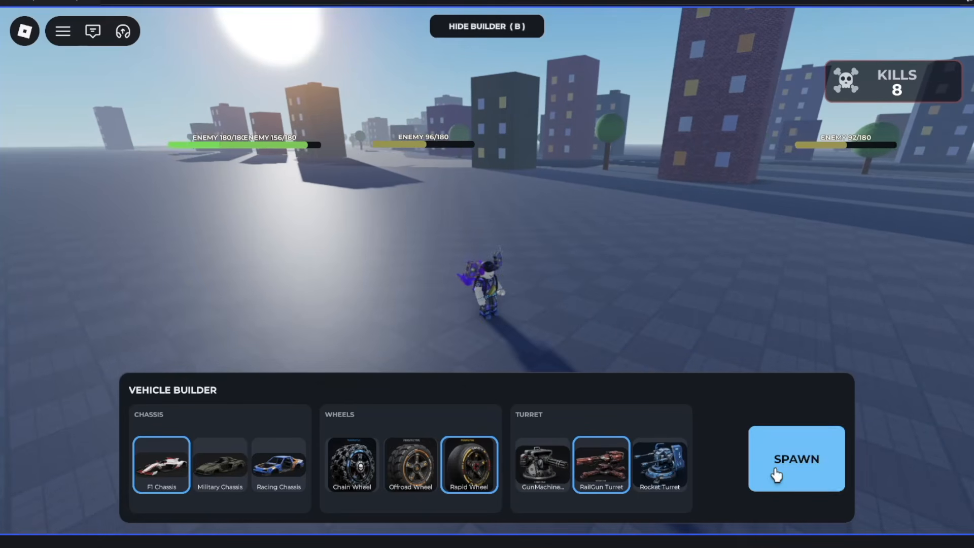
Spawn a vehicle with the F1 Chassis, Rapid Wheel and RailGun Turret, and drive it toward the enemies
click(776, 475)
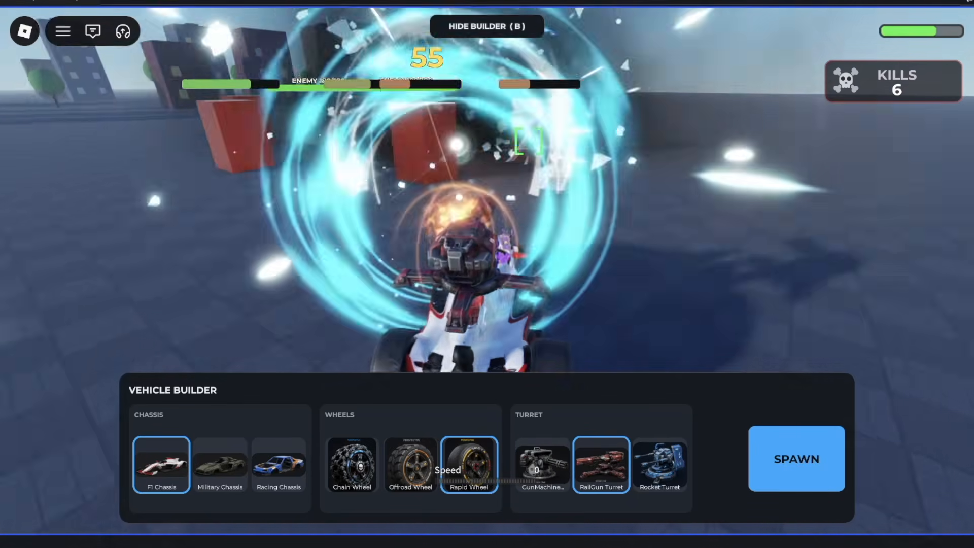
key(w)
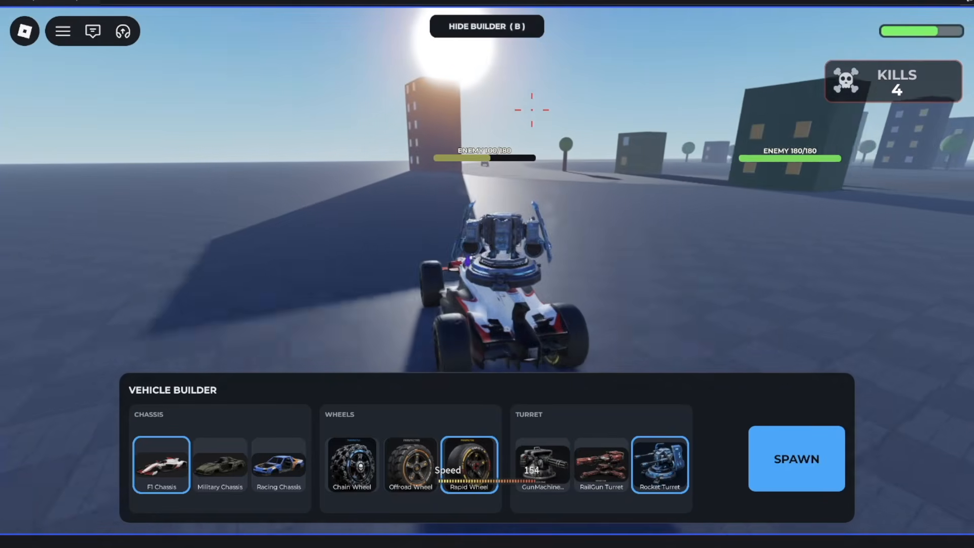
Steer the F1 vehicle fitted with the Rocket Turret across the map and fire rockets
key(w)
key(d)
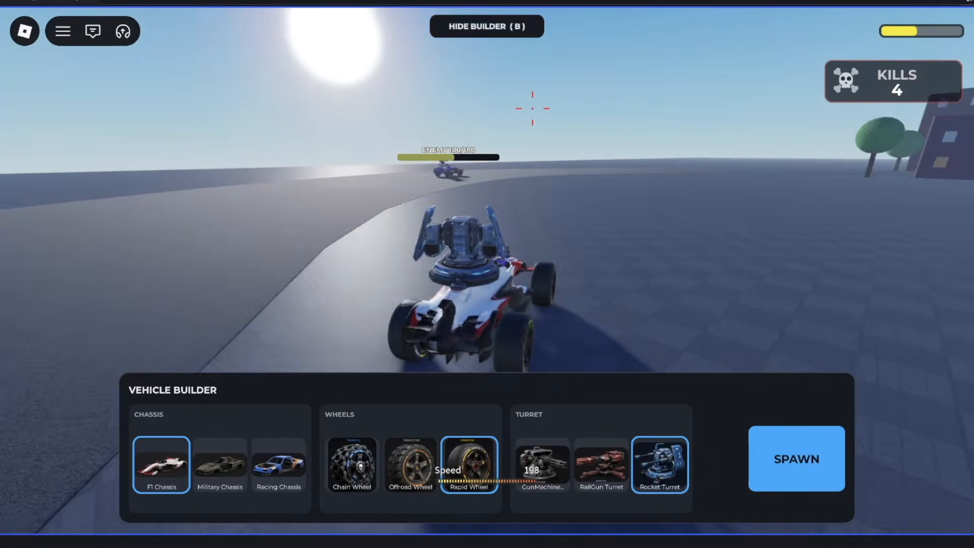
key(d)
click(532, 124)
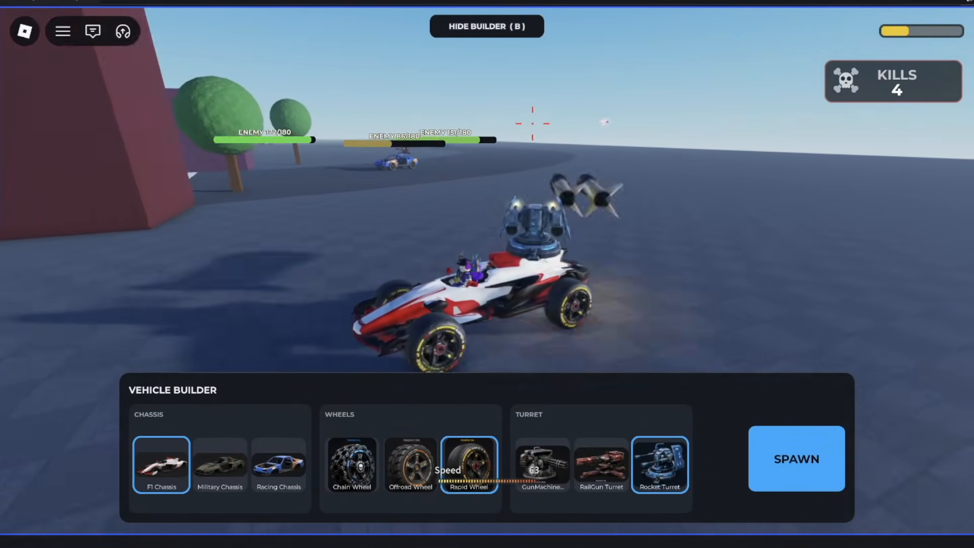
key(w)
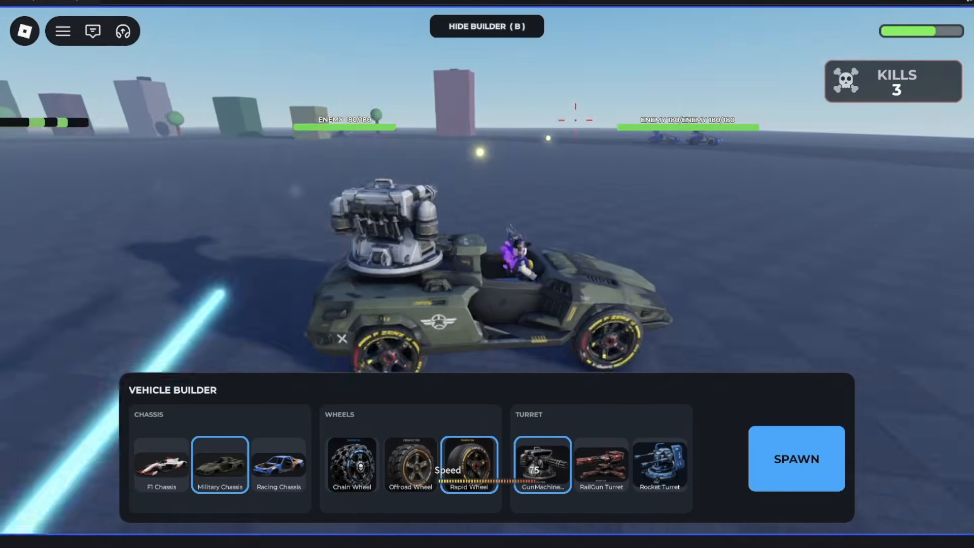
Drive the Military Chassis vehicle toward the enemy cars while firing its machine-gun turret
click(576, 120)
key(a)
click(715, 198)
key(w)
key(d)
click(739, 196)
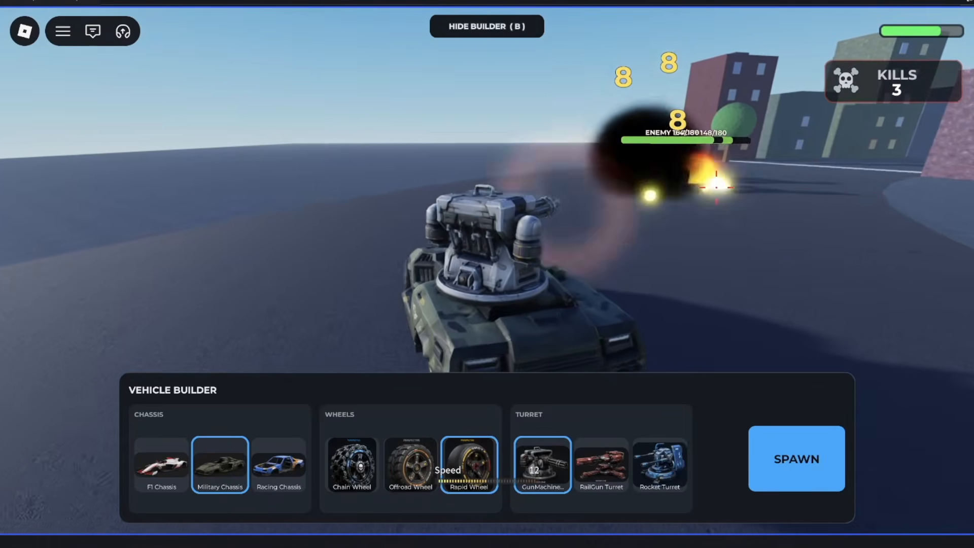
Chase the enemy cars along the road beside the buildings and keep shooting them with the machine-gun turret
key(w)
key(a)
click(430, 113)
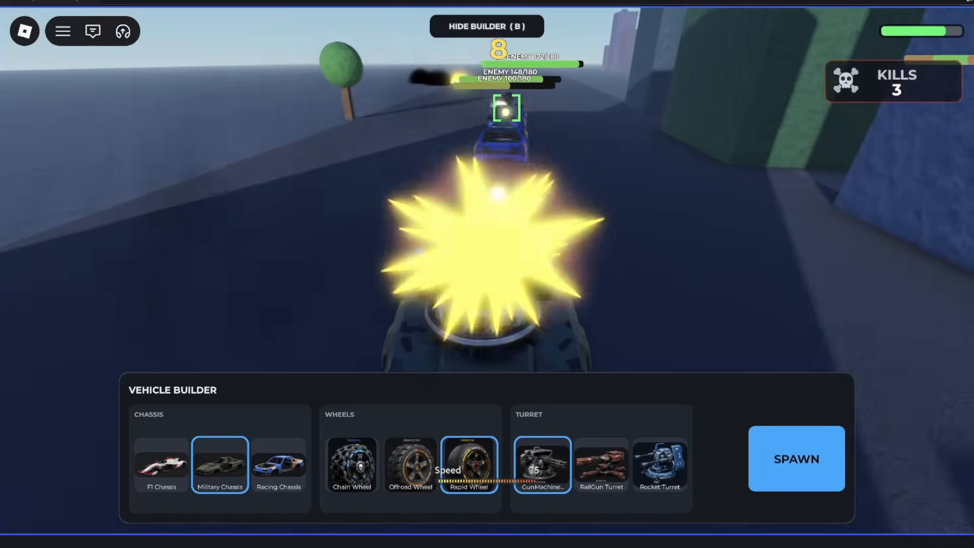
key(w)
key(a)
click(563, 145)
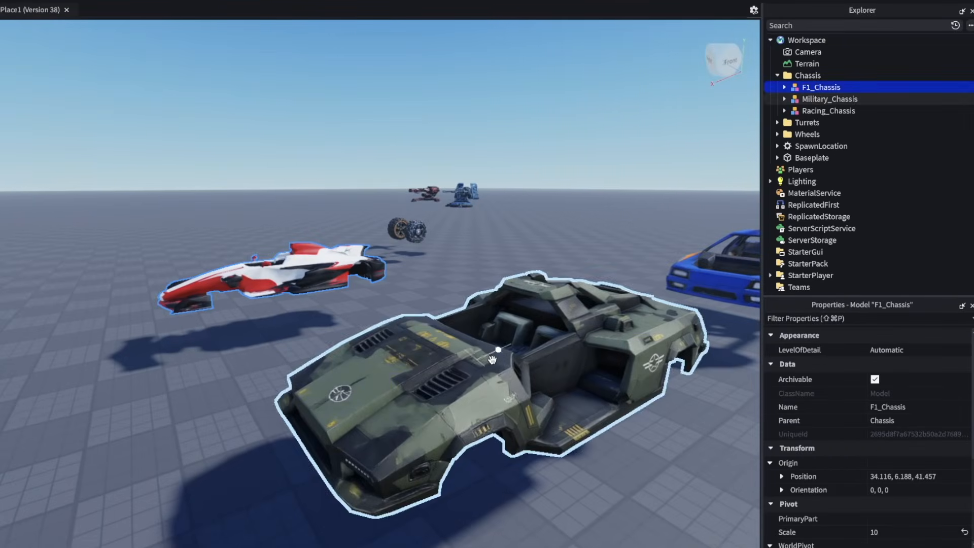
Switch to Roblox Studio and examine the F1, military and racing chassis models in the 3D scene
key(s)
key(d)
click(304, 345)
right_drag(558, 329, 545, 310)
key(a)
right_drag(462, 351, 441, 354)
key(s)
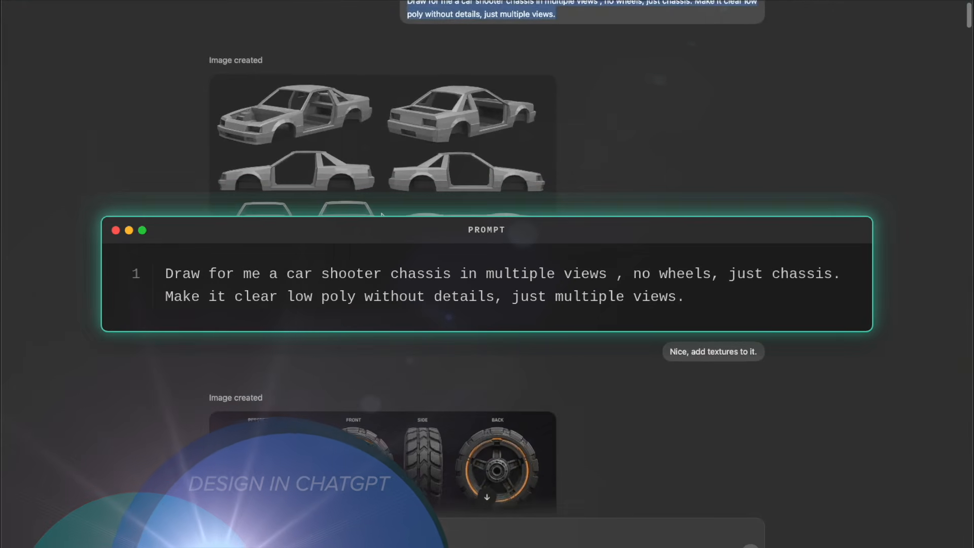
Switch to ChatGPT and view the untextured low-poly car chassis sheet enlarged, closing the preview when done
click(381, 212)
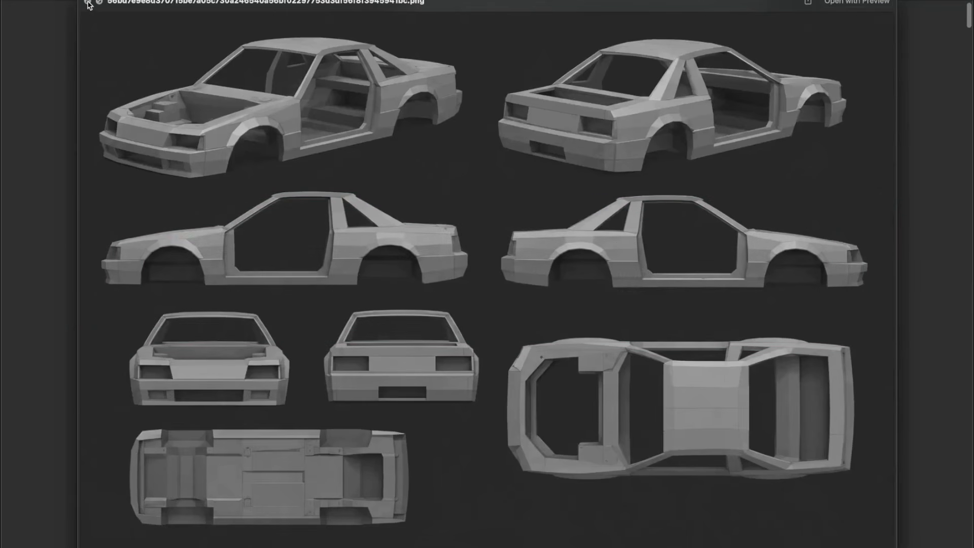
click(87, 3)
scroll(756, 260, down, 3)
scroll(657, 374, up, 2)
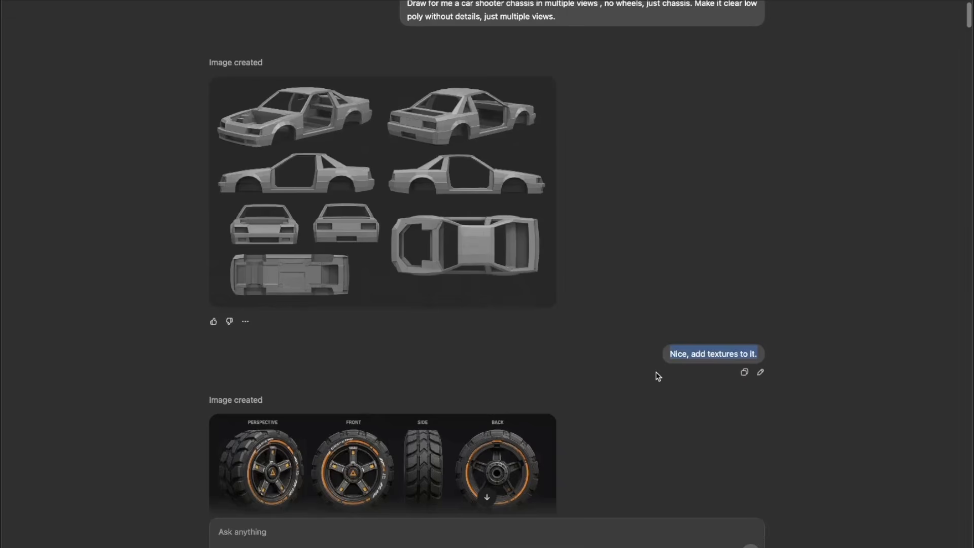
Review the texture requests for the car chassis and view the blue-and-orange textured chassis sheet enlarged
scroll(637, 370, down, 4)
scroll(639, 372, down, 5)
scroll(644, 365, down, 4)
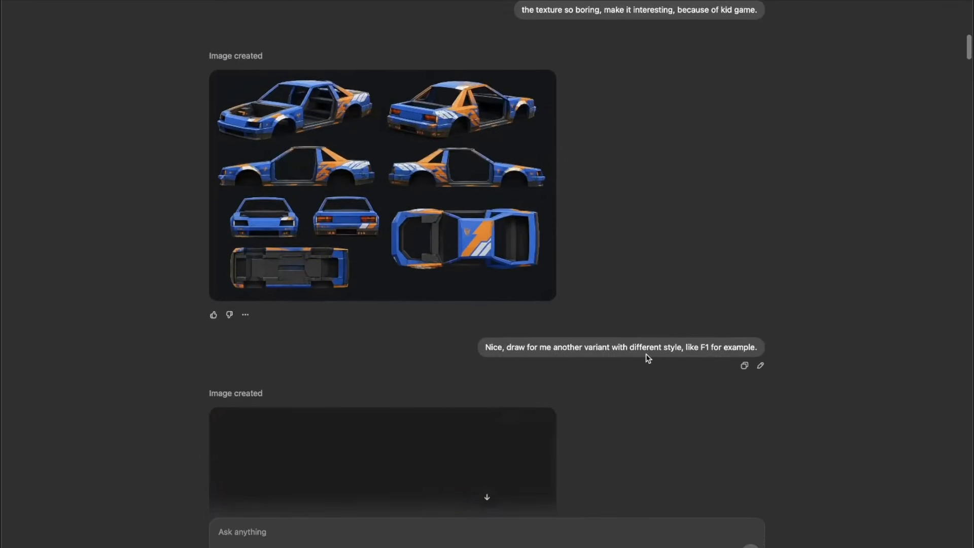
scroll(646, 354, up, 1)
click(472, 283)
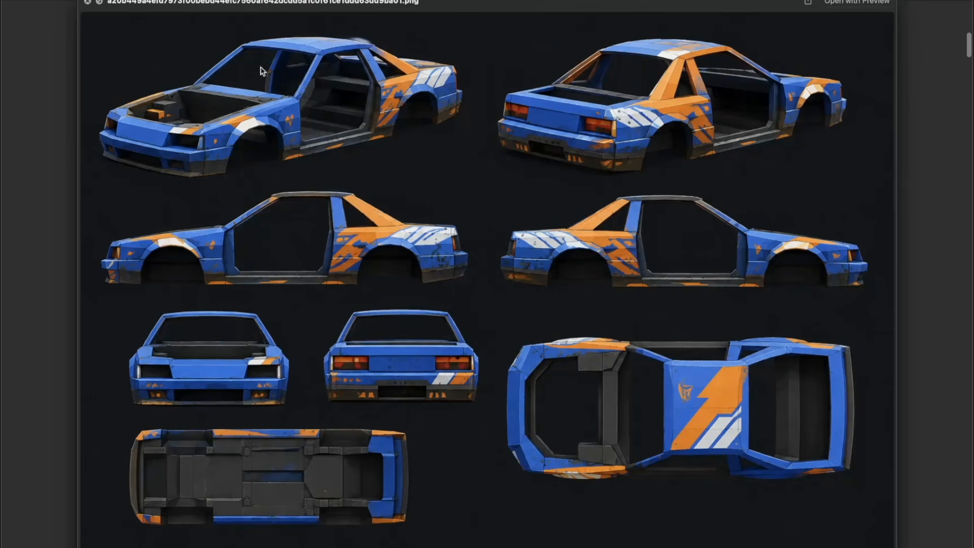
key(Escape)
scroll(634, 211, up, 2)
Find the F1-style variant request and examine its red-and-white chassis sheet at full size
scroll(615, 206, down, 6)
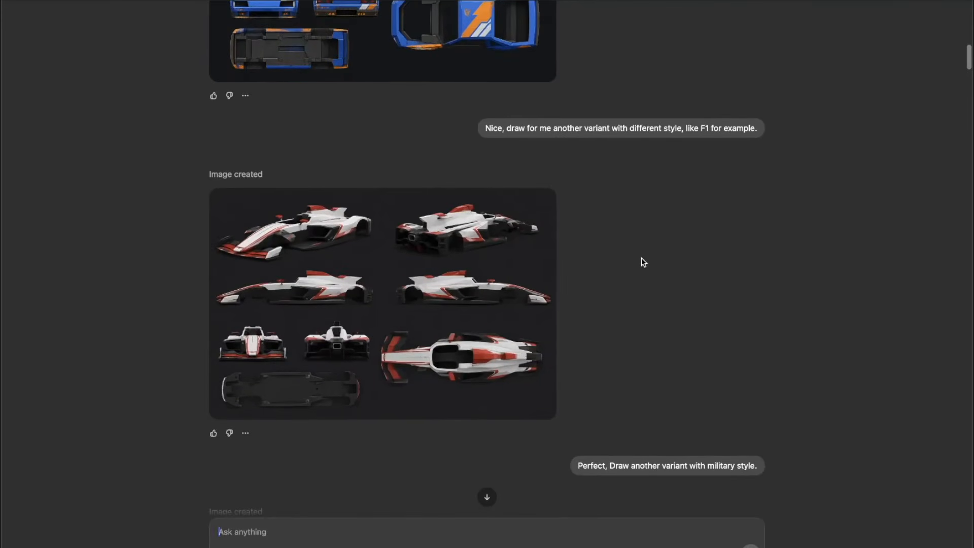
scroll(642, 258, down, 1)
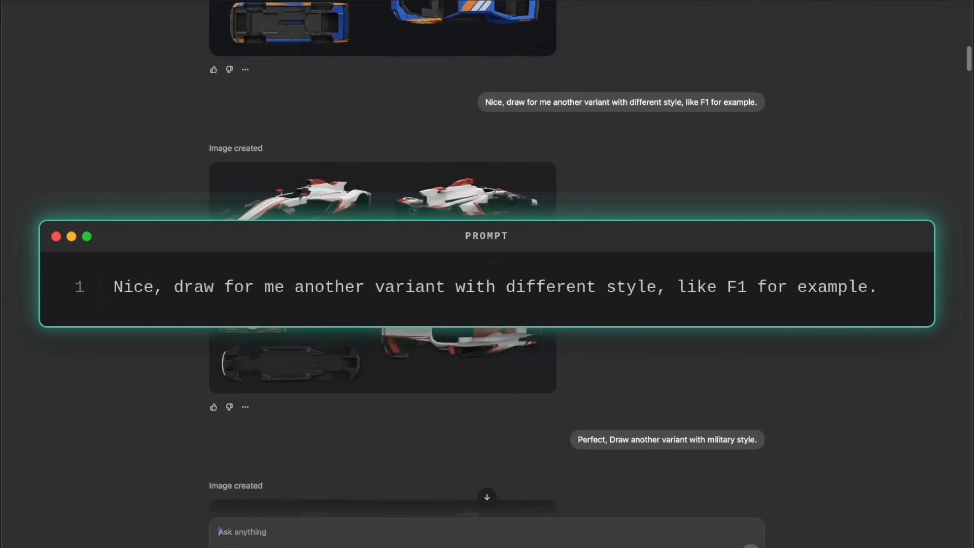
click(482, 286)
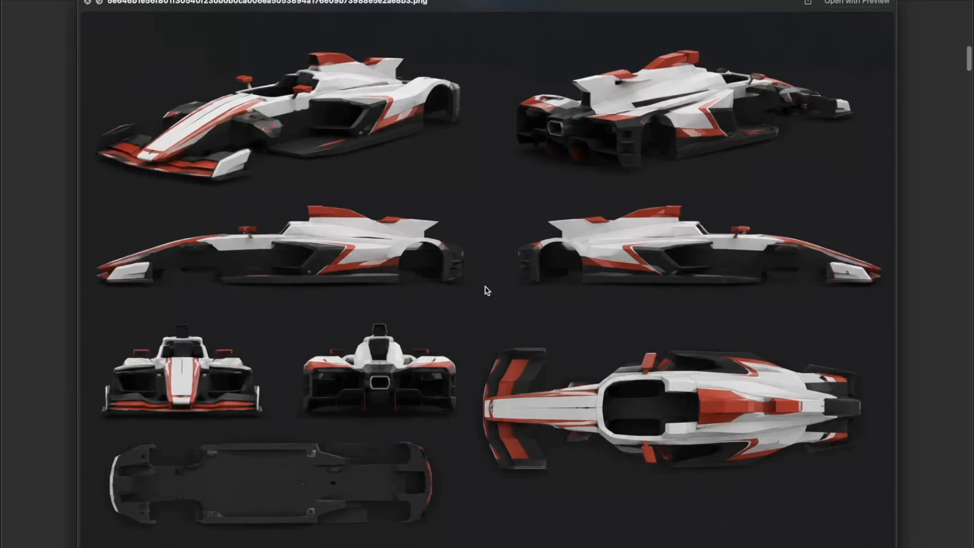
click(87, 5)
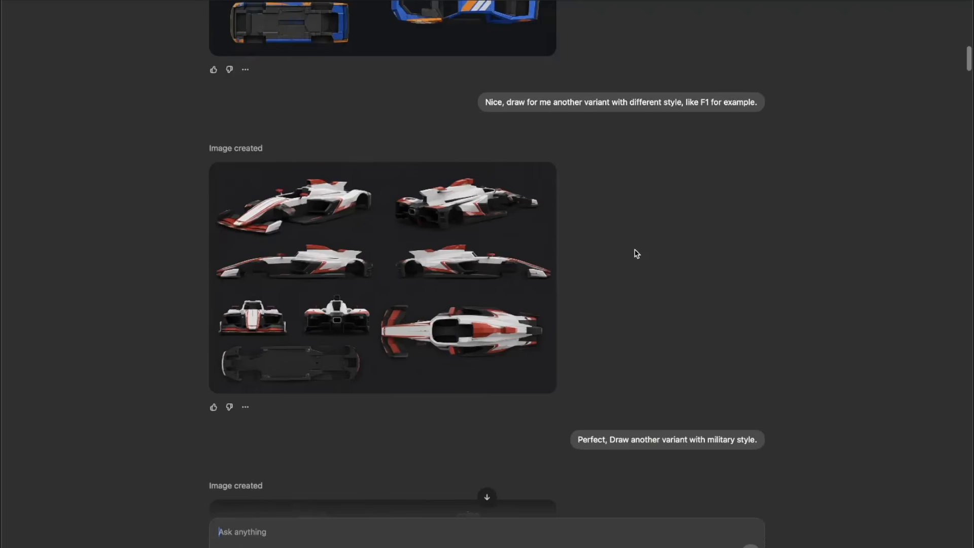
Examine the military-style chassis sheet at full size and look over the tank-style variant that follows it
scroll(635, 252, down, 6)
click(532, 285)
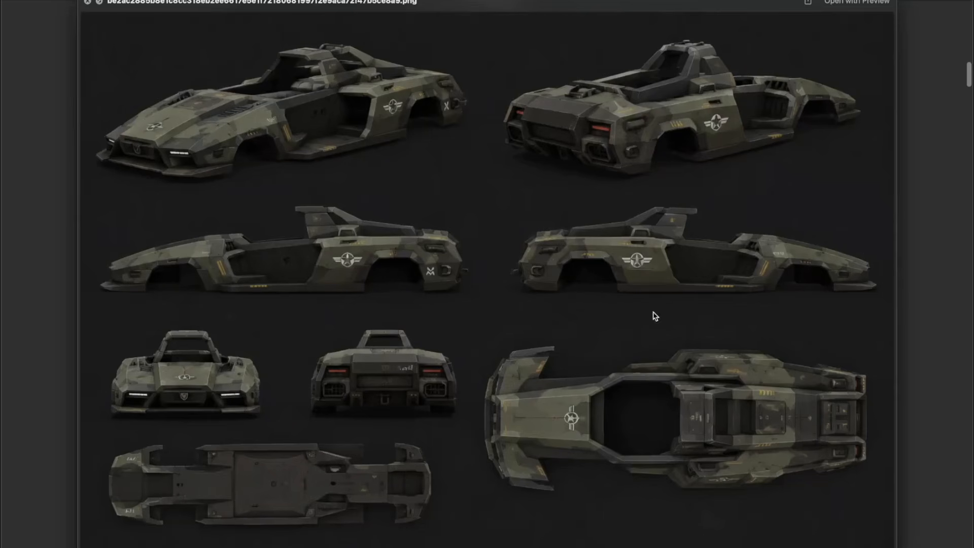
click(88, 5)
scroll(643, 300, down, 8)
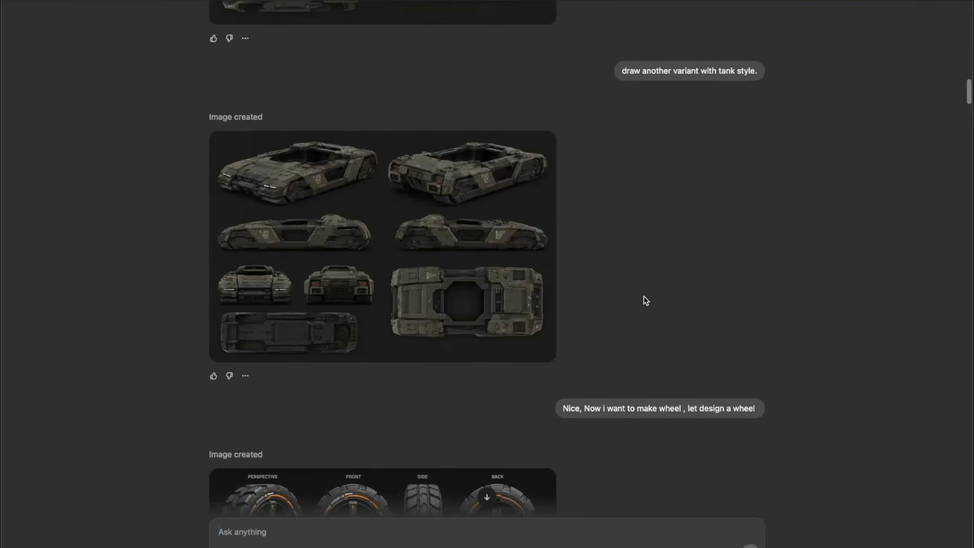
scroll(644, 300, up, 7)
Go to the first wheel design request and view the orange-trimmed wheel sheet enlarged
scroll(646, 300, down, 15)
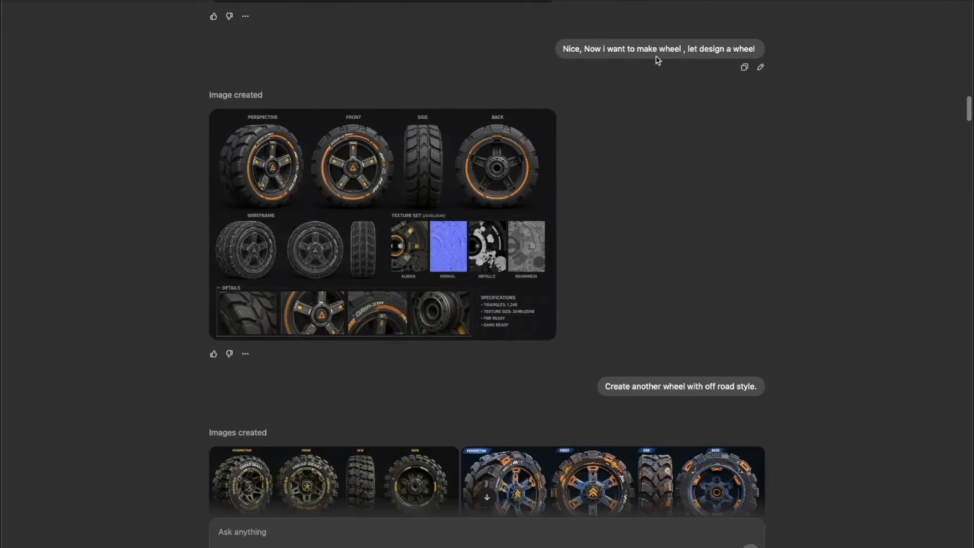
click(348, 261)
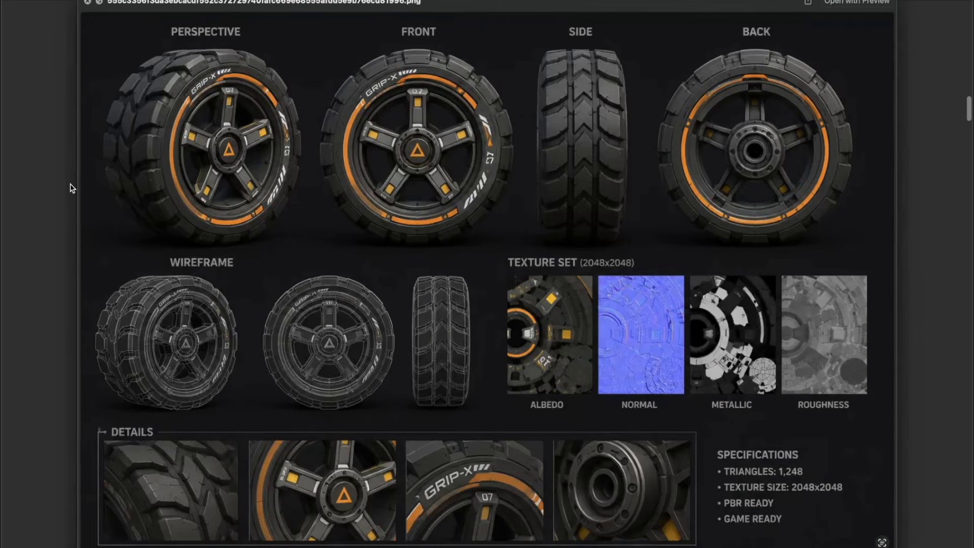
click(87, 2)
Look at both off-road wheel design sheets in the preview and close them
scroll(300, 289, down, 5)
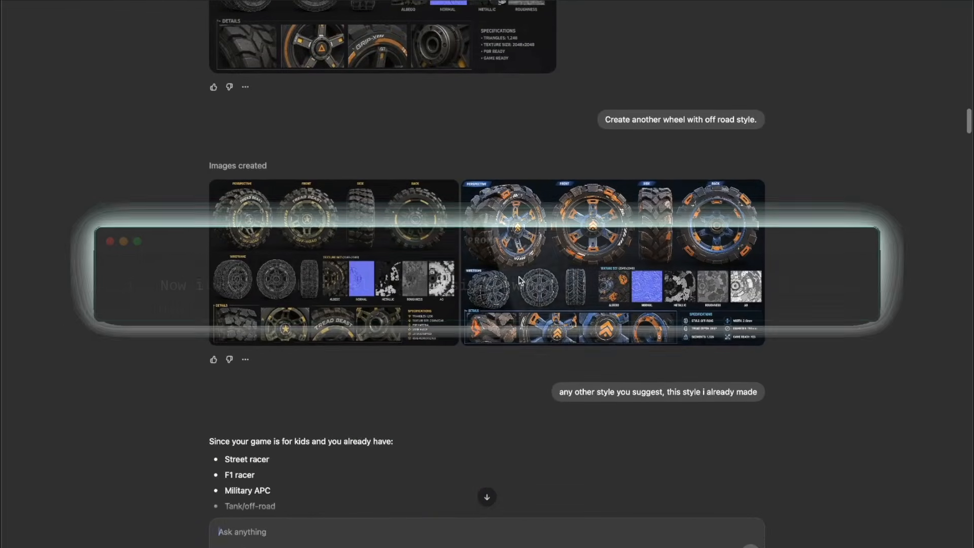
click(300, 289)
click(263, 127)
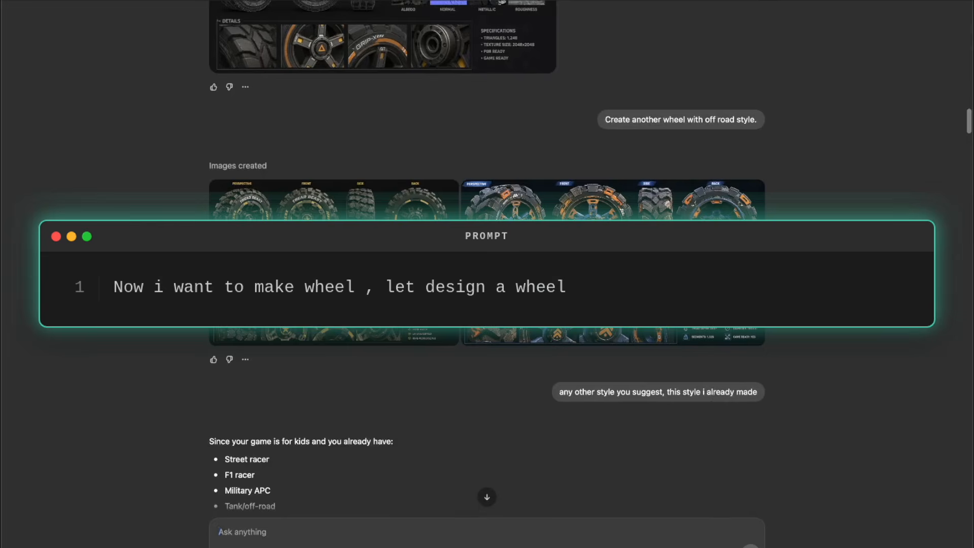
click(613, 274)
key(Escape)
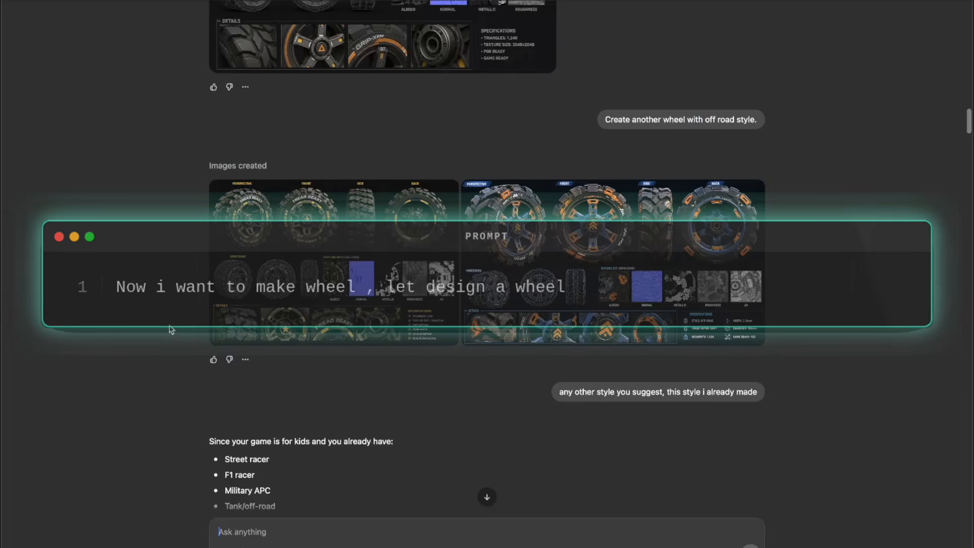
Skim the suggested wheel styles, then examine the F1 racing wheel and chain wheel design sheets
scroll(187, 333, down, 3)
scroll(615, 267, down, 20)
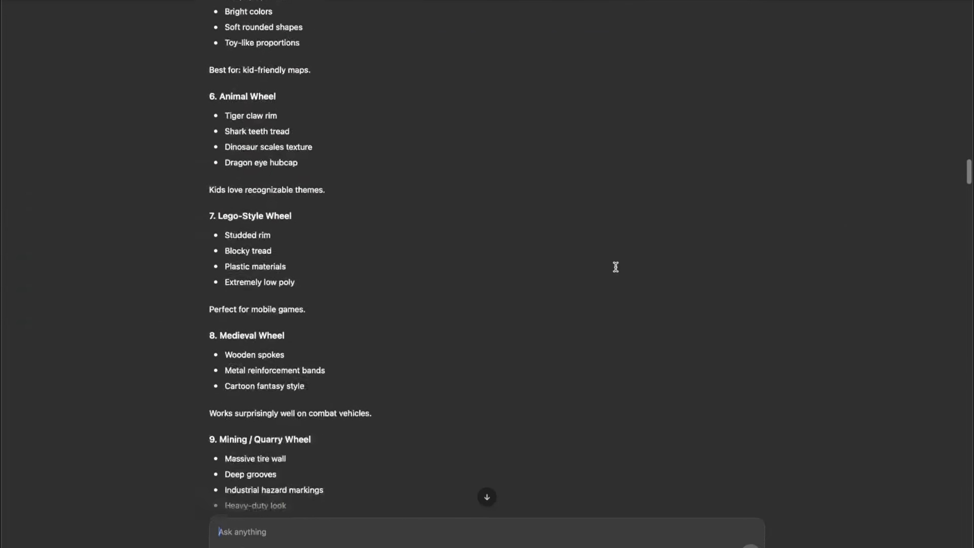
scroll(615, 268, up, 5)
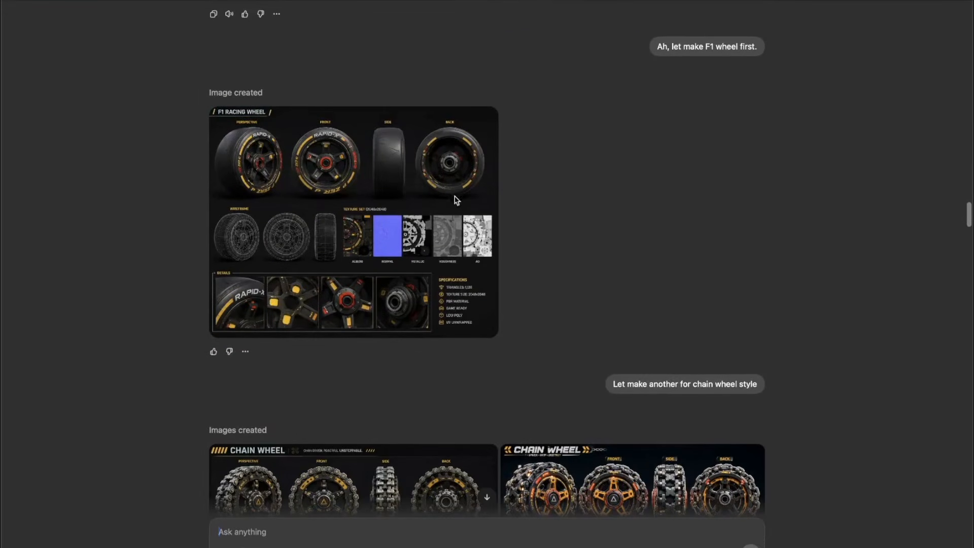
click(455, 198)
key(Escape)
scroll(497, 285, down, 5)
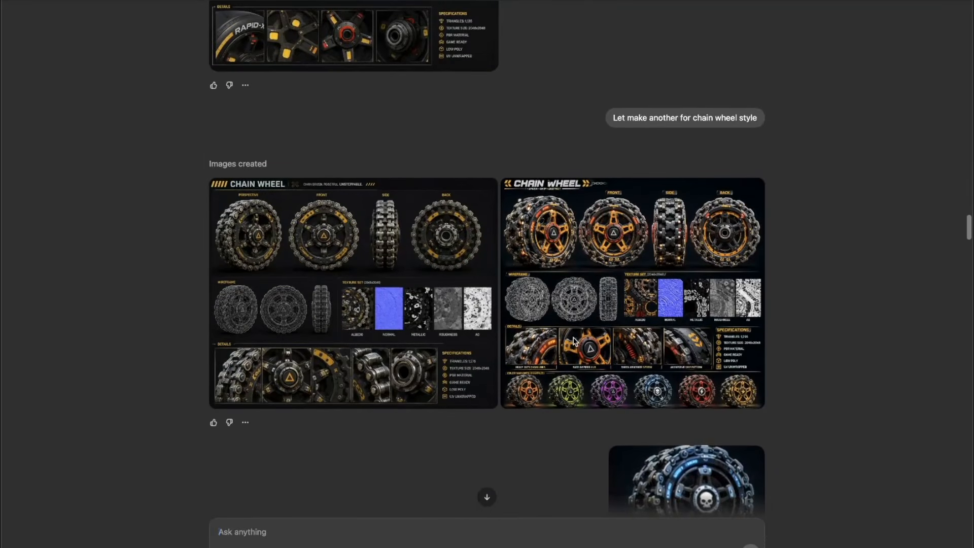
scroll(574, 341, down, 15)
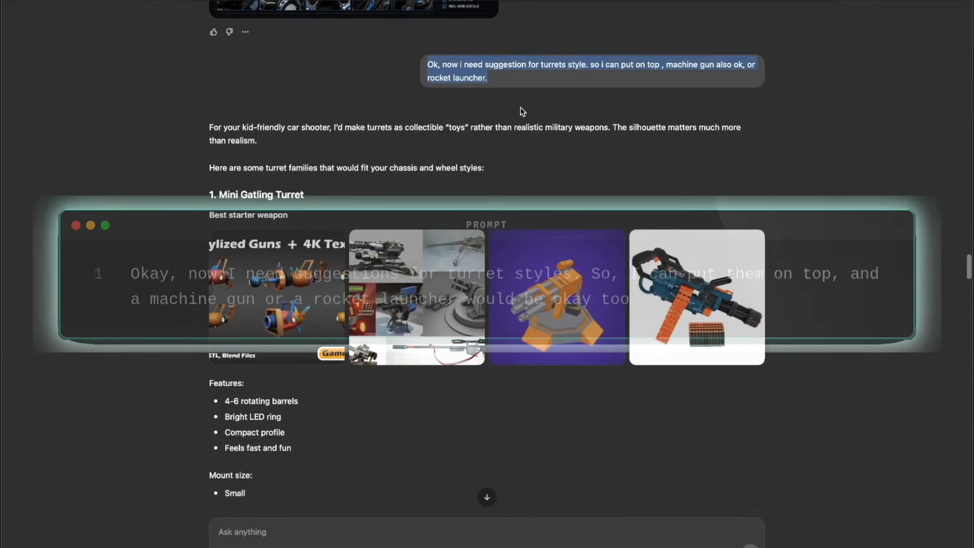
Read through the turret style suggestions for the car shooter, from Mini Gatling Turret onward
click(519, 108)
scroll(519, 111, down, 8)
scroll(518, 111, up, 3)
scroll(519, 110, down, 3)
scroll(518, 108, down, 5)
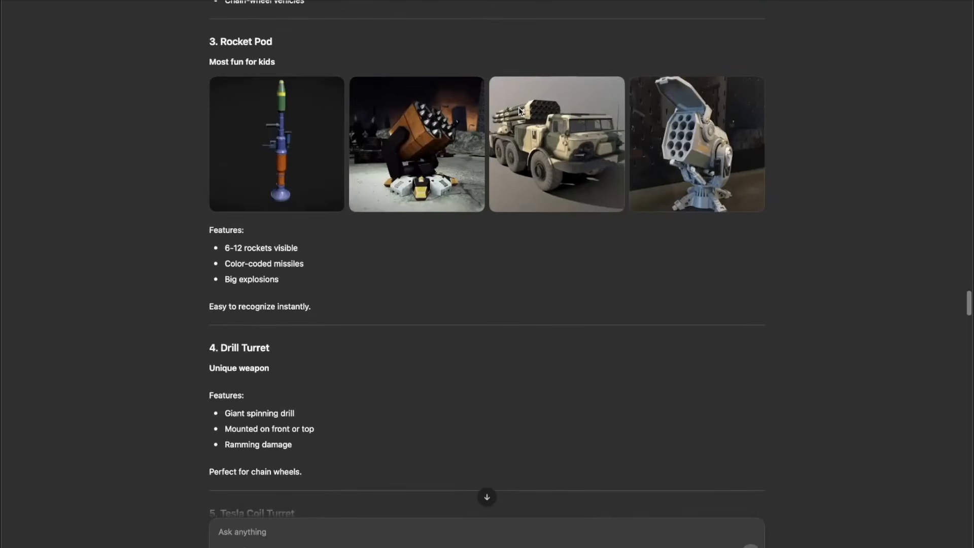
scroll(519, 109, down, 20)
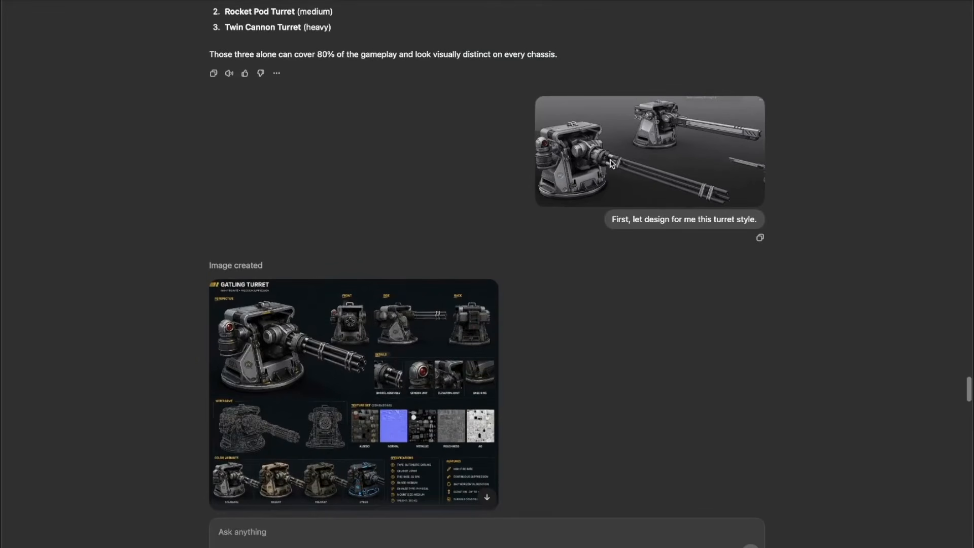
View the turret reference picture and the generated Gatling Turret design sheet enlarged, closing each preview
click(612, 163)
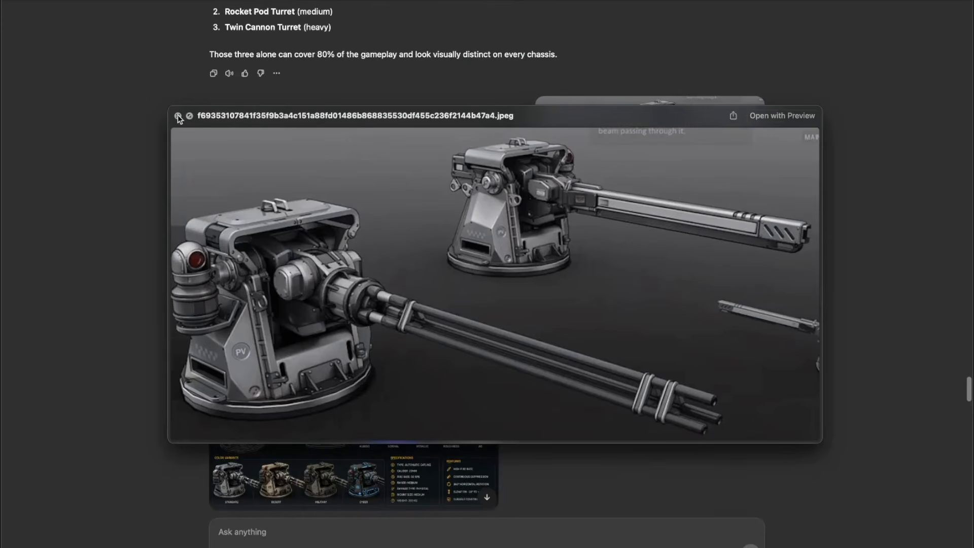
click(178, 116)
scroll(157, 209, down, 3)
click(298, 241)
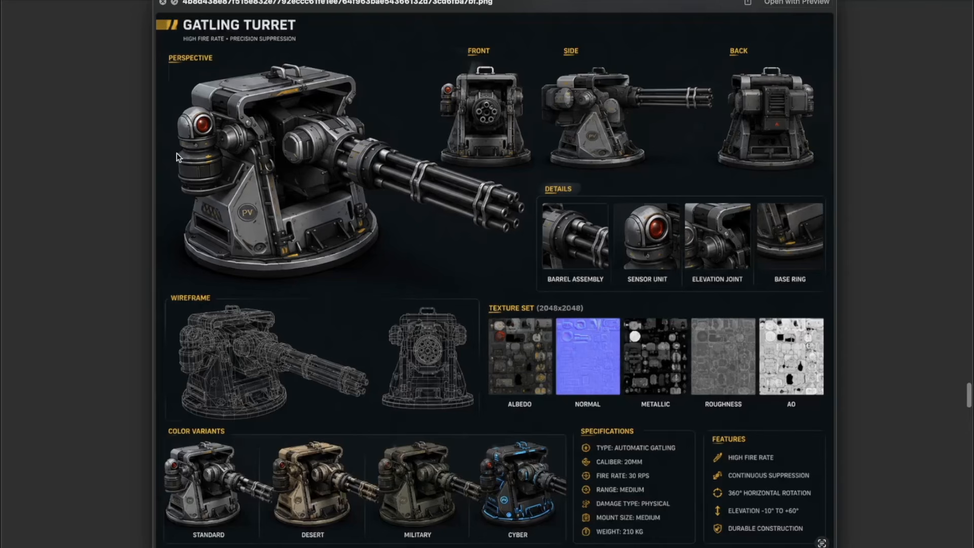
click(163, 3)
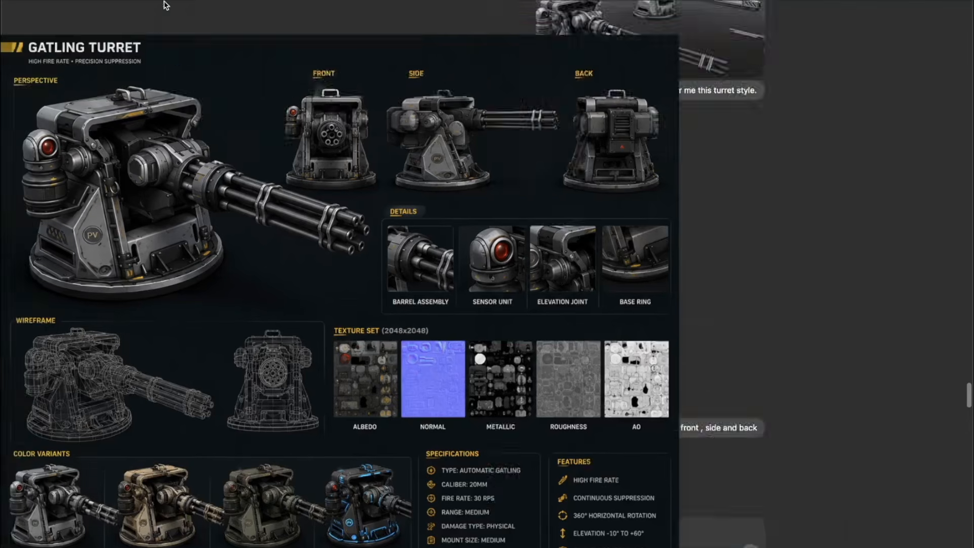
Examine the perspective, front, side and back sheet of the gatling turret and continue to the dual turret cannon design
scroll(152, 269, down, 6)
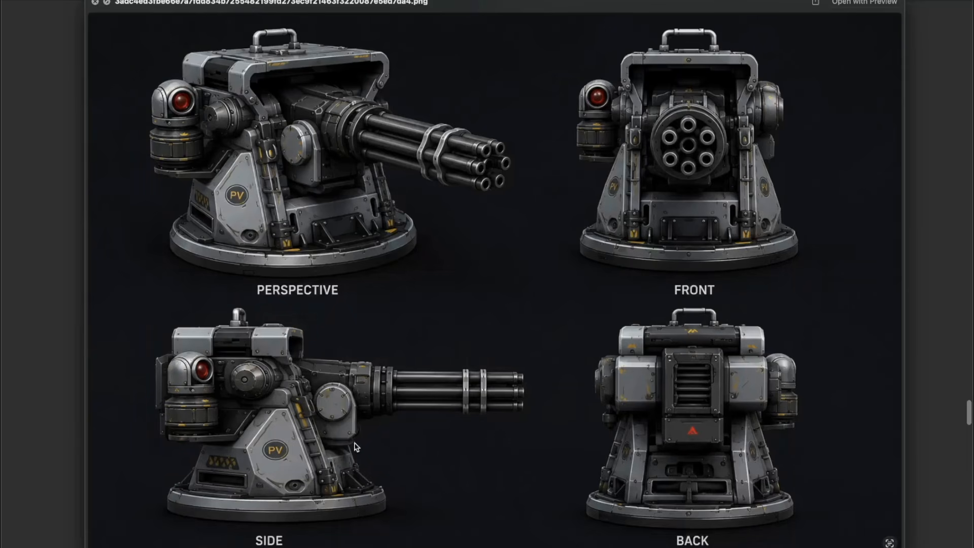
click(95, 2)
scroll(455, 332, down, 5)
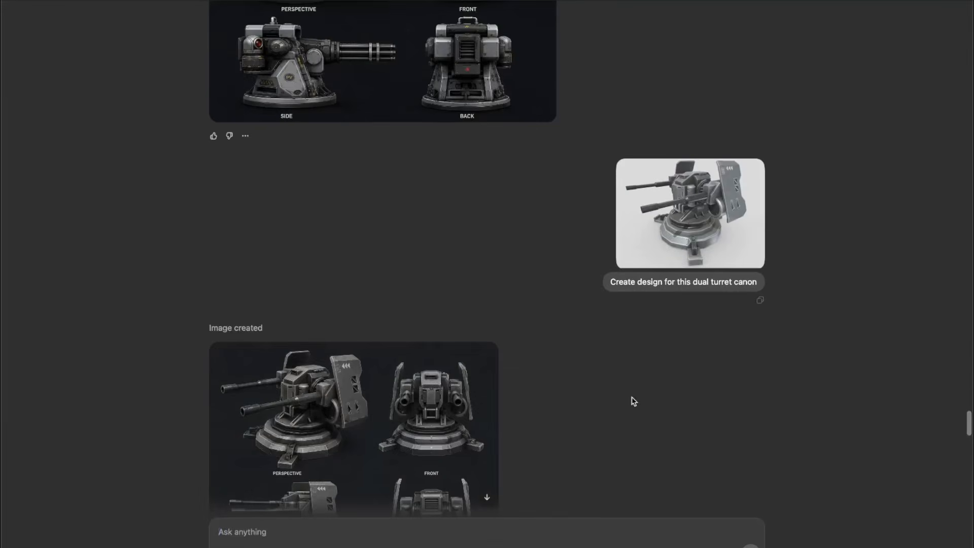
Examine the dual turret cannon design sheet and its cool-coloured blue version enlarged, closing each preview
scroll(634, 401, down, 5)
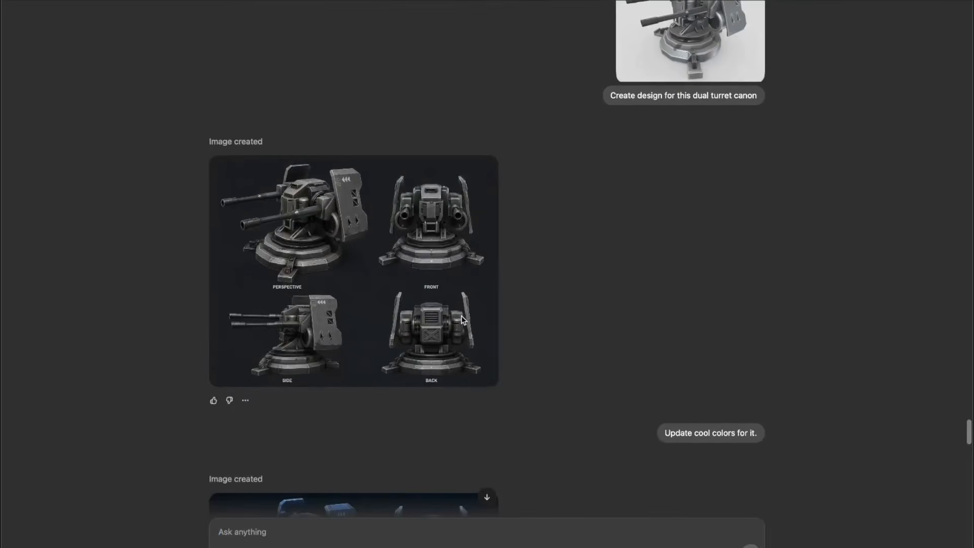
click(430, 287)
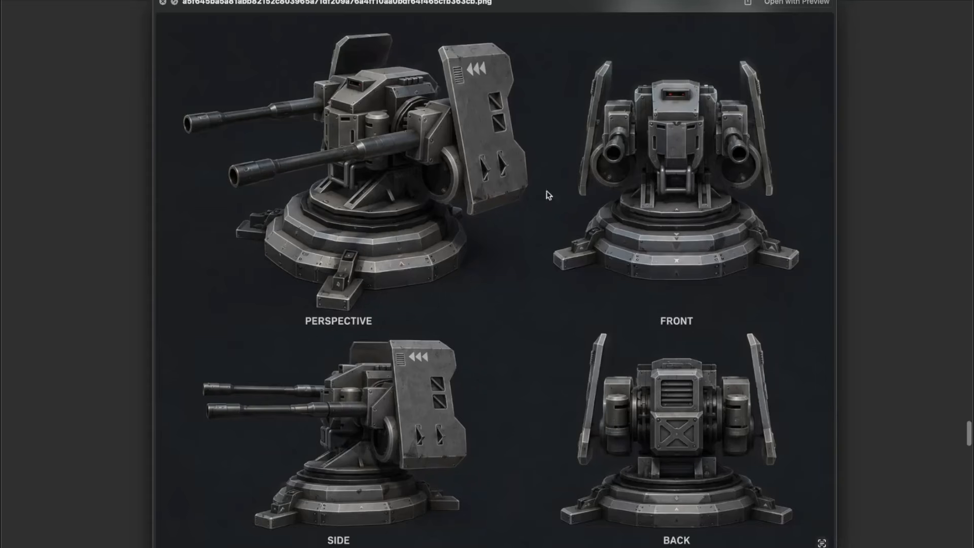
click(162, 3)
scroll(655, 281, down, 5)
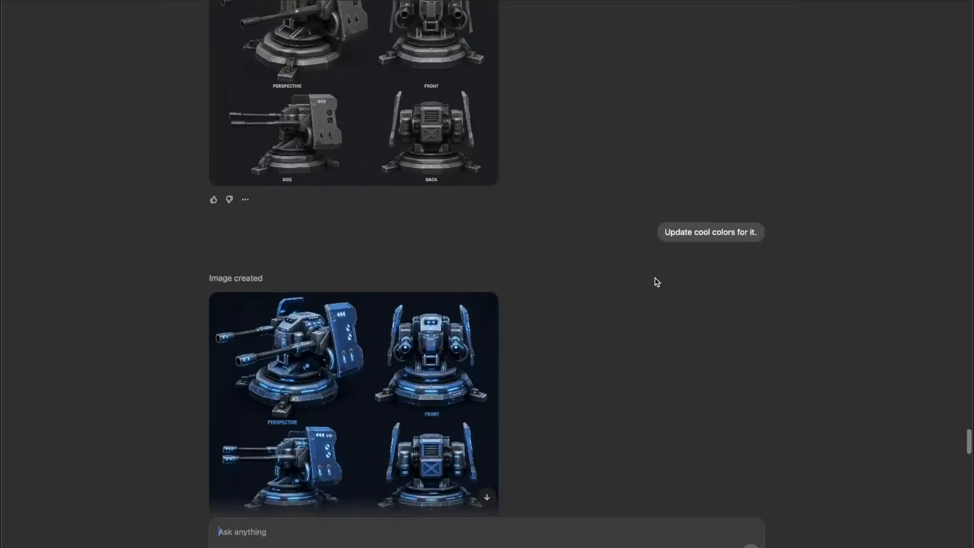
click(406, 354)
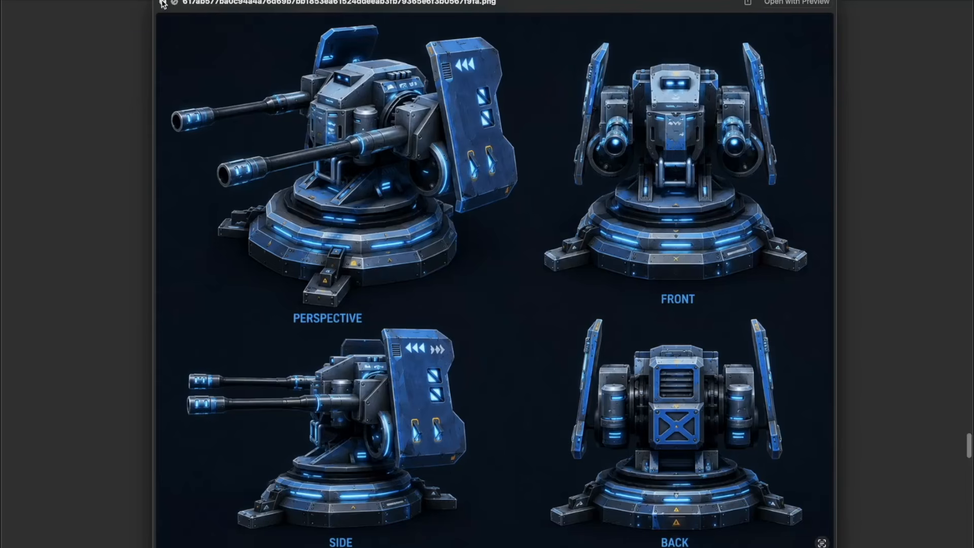
click(163, 3)
View the next turret's reference picture and its generated four-view design sheet enlarged, closing each preview
scroll(600, 274, down, 6)
click(713, 261)
key(Escape)
scroll(374, 348, down, 3)
click(368, 348)
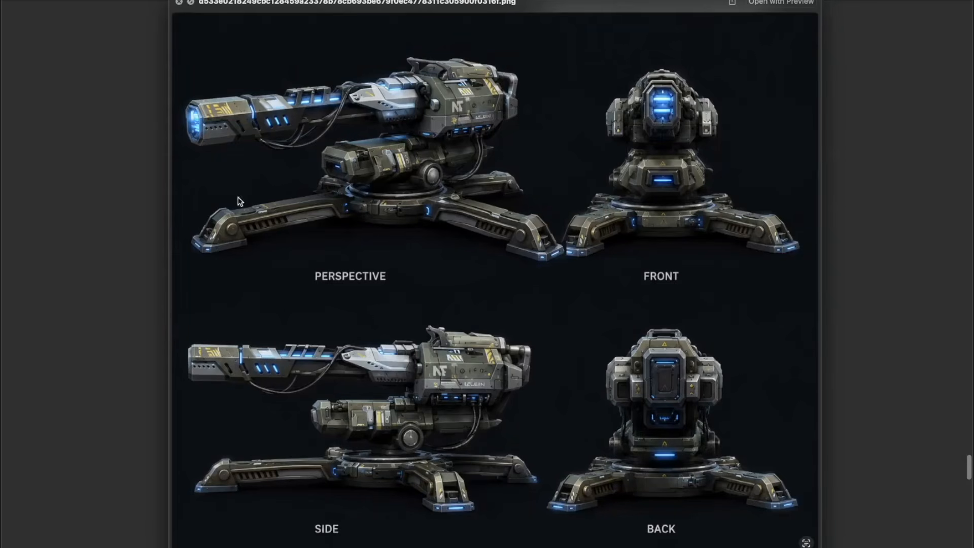
click(179, 3)
Compare the turret sheet with its red recolour and examine the red version enlarged, closing the preview
scroll(160, 255, down, 6)
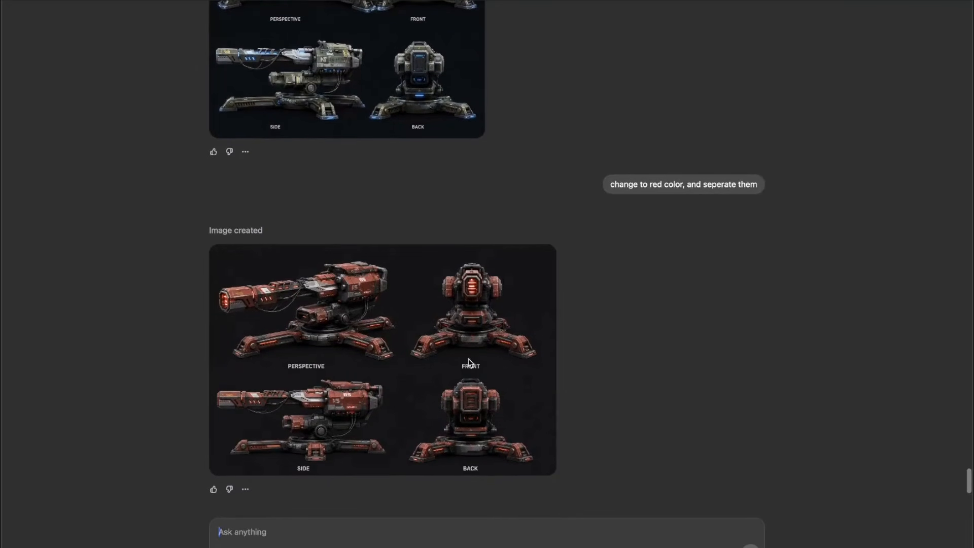
scroll(468, 363, up, 3)
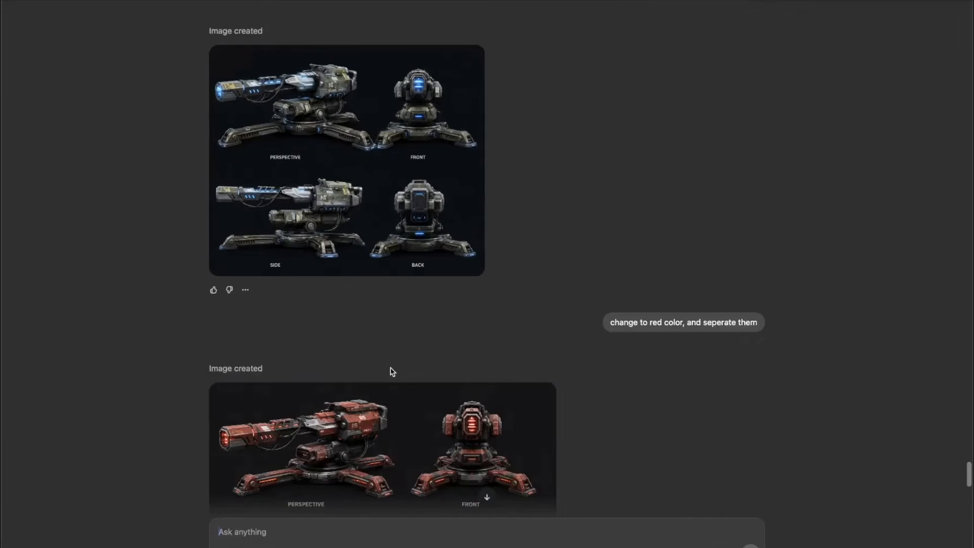
scroll(385, 395, down, 3)
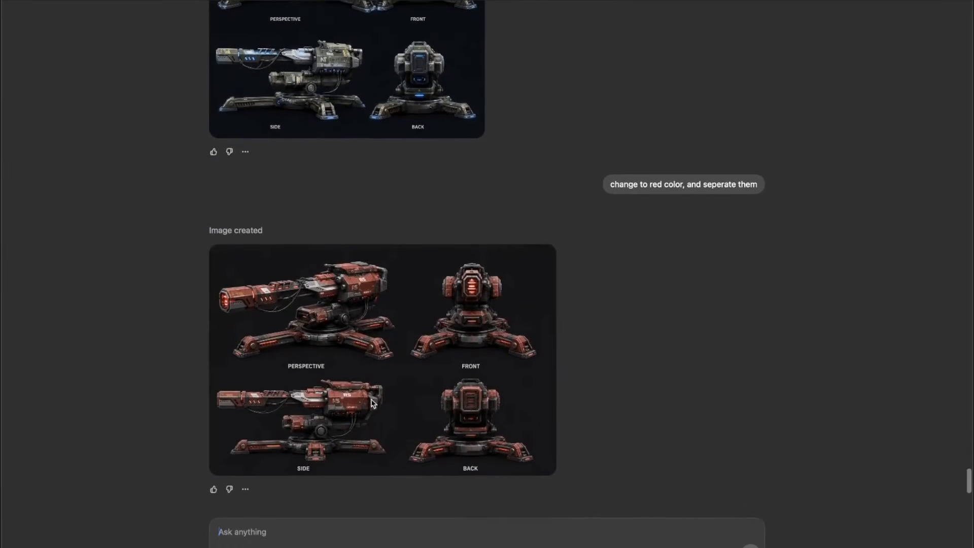
click(375, 408)
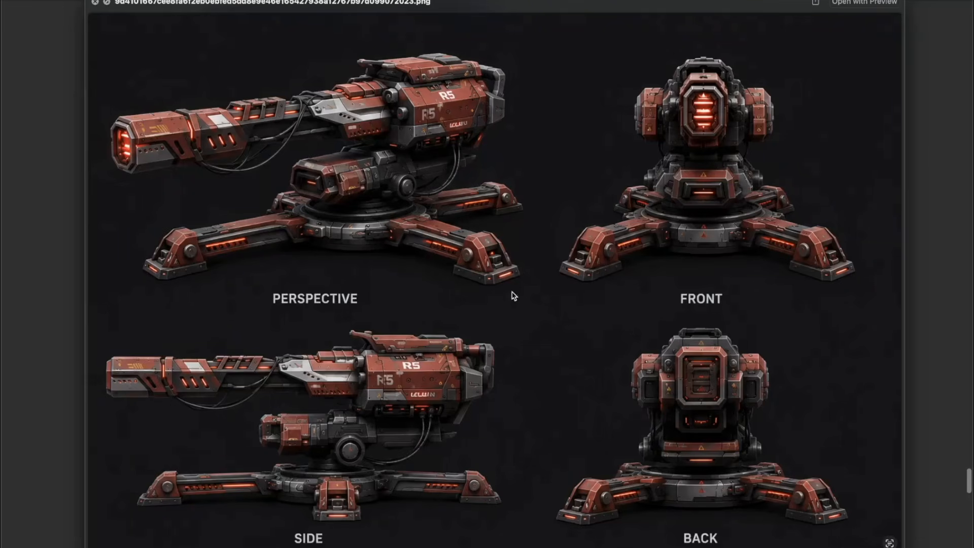
click(95, 3)
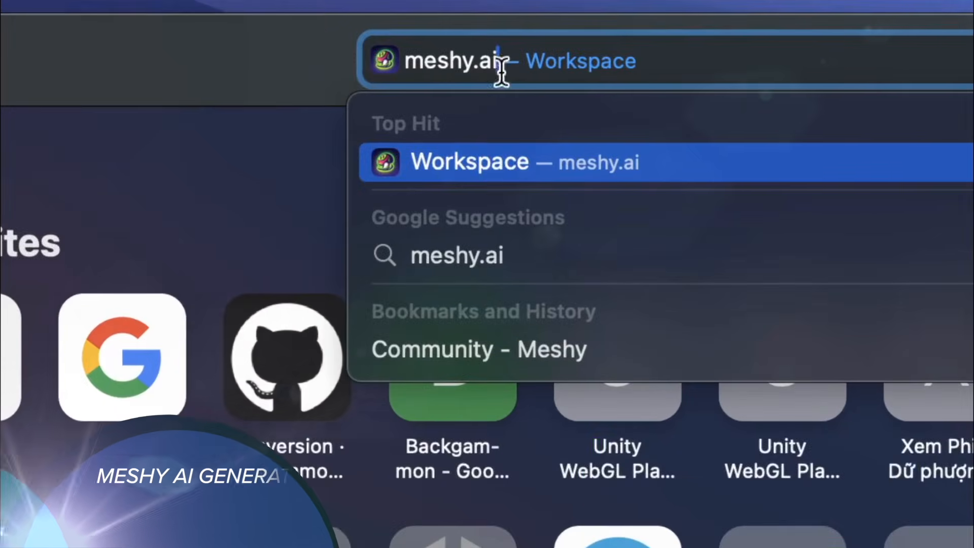
Open the Meshy workspace and upload the chassis top-view image "Screenshot 2026-05-31 at 08.13.22" from tmp/0531 as the source image
key(Return)
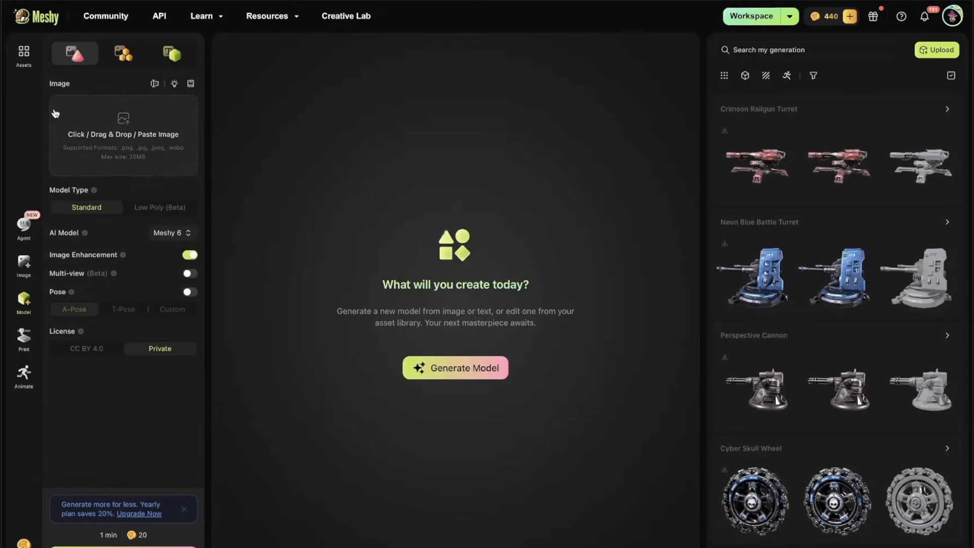
click(86, 142)
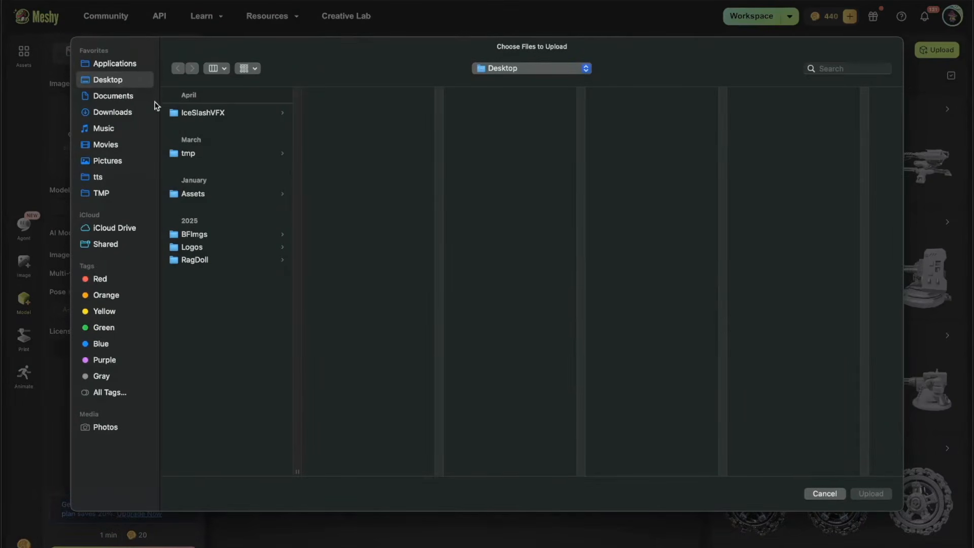
click(210, 155)
click(330, 114)
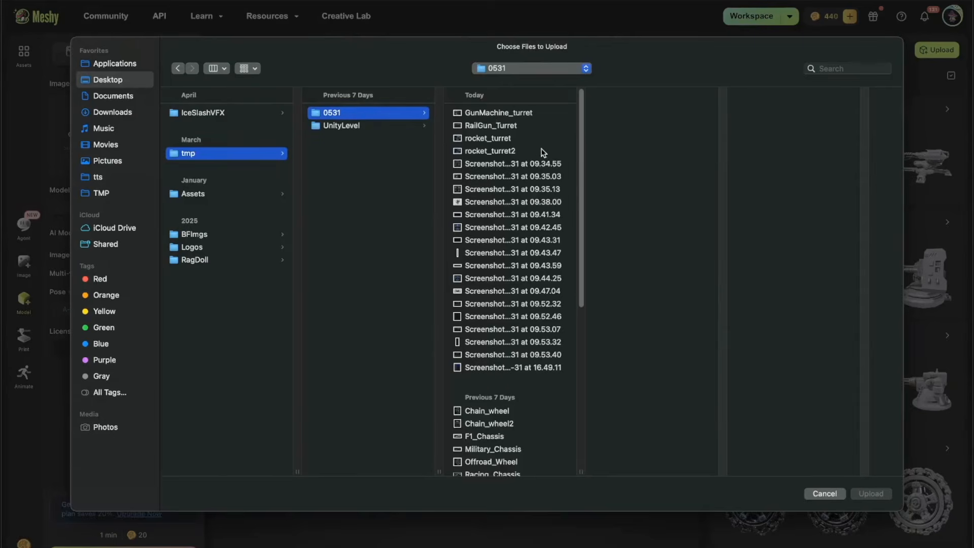
scroll(513, 304, down, 5)
click(511, 393)
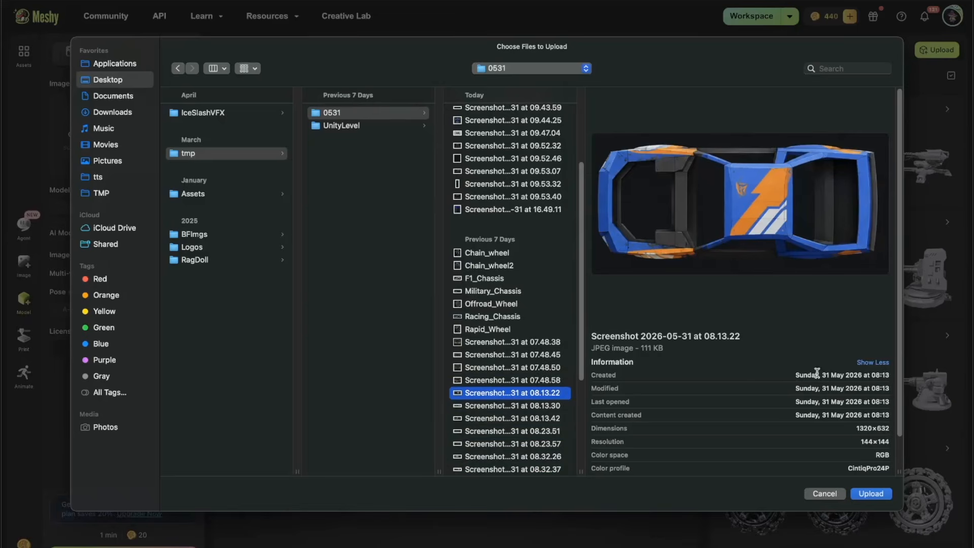
click(867, 494)
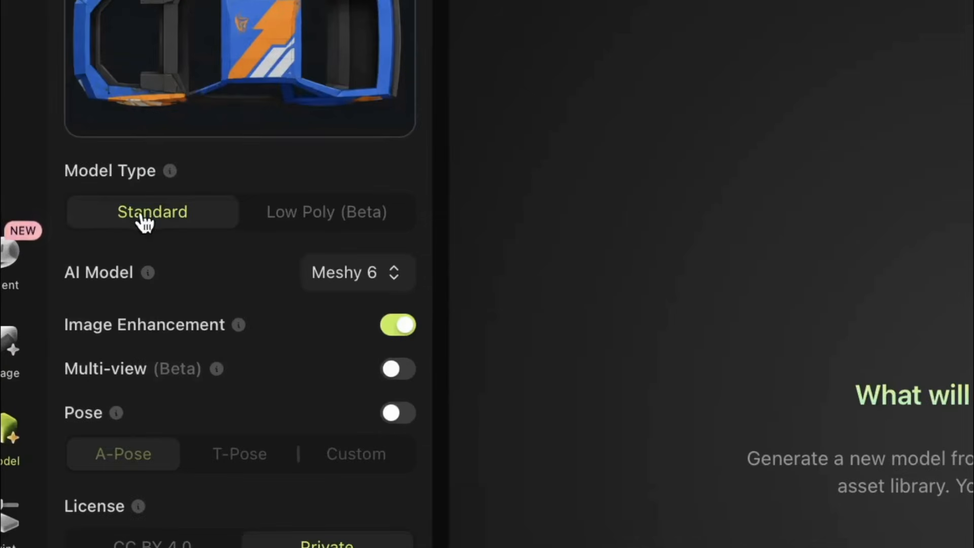
Enable Multi-view and add the side, rear perspective and underside images of the chassis from the 0531 folder
click(399, 370)
click(220, 441)
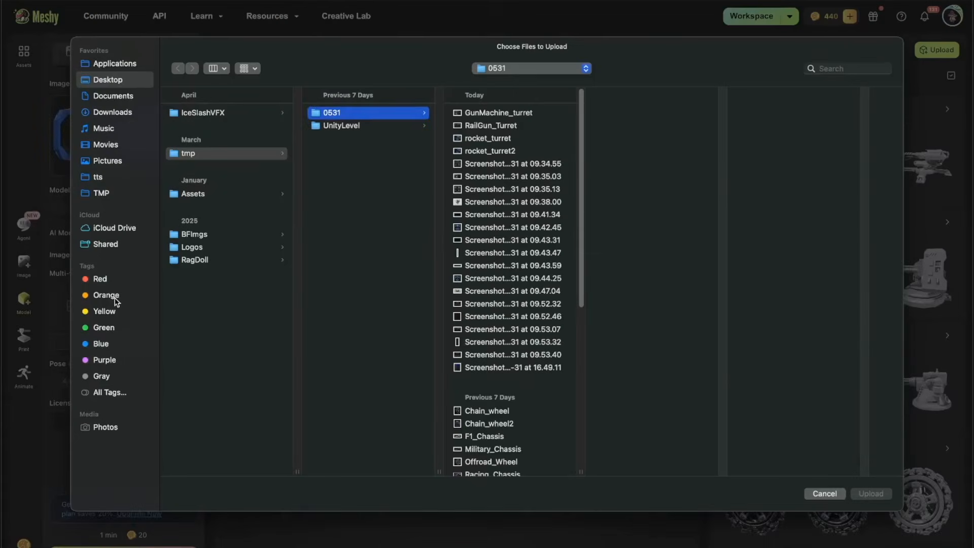
double_click(495, 330)
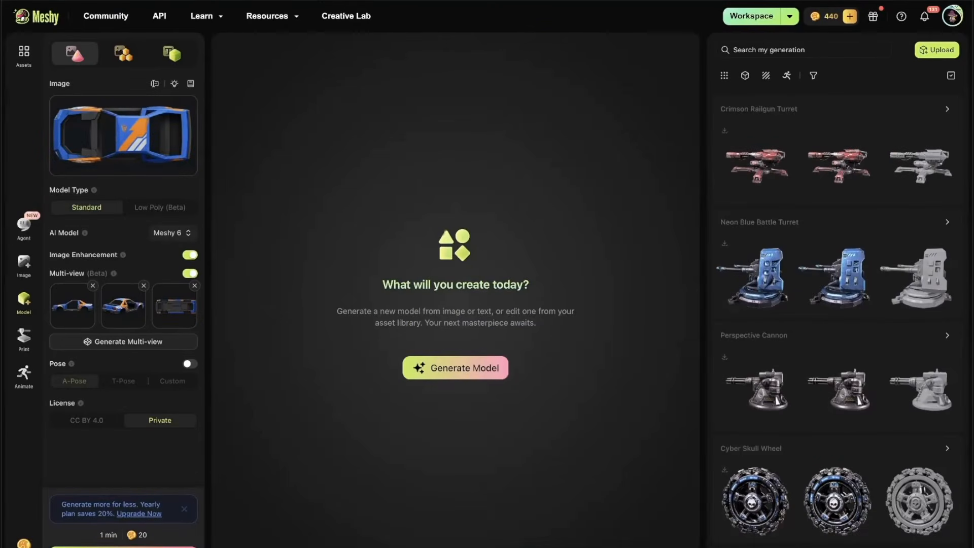
Open the untextured grey Azure Thunderbolt model from the past generations and inspect its shape in 3D
scroll(926, 228, down, 10)
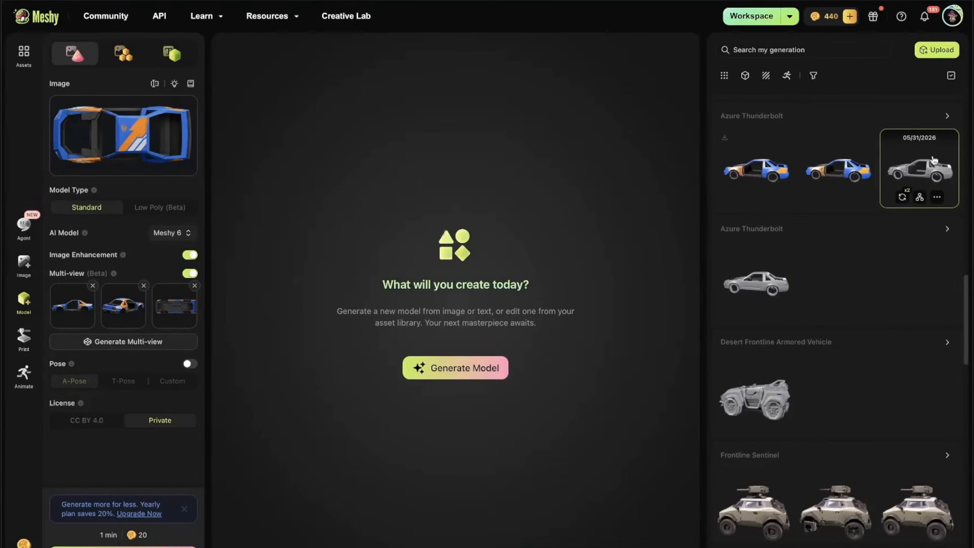
click(930, 160)
drag(544, 313, 589, 363)
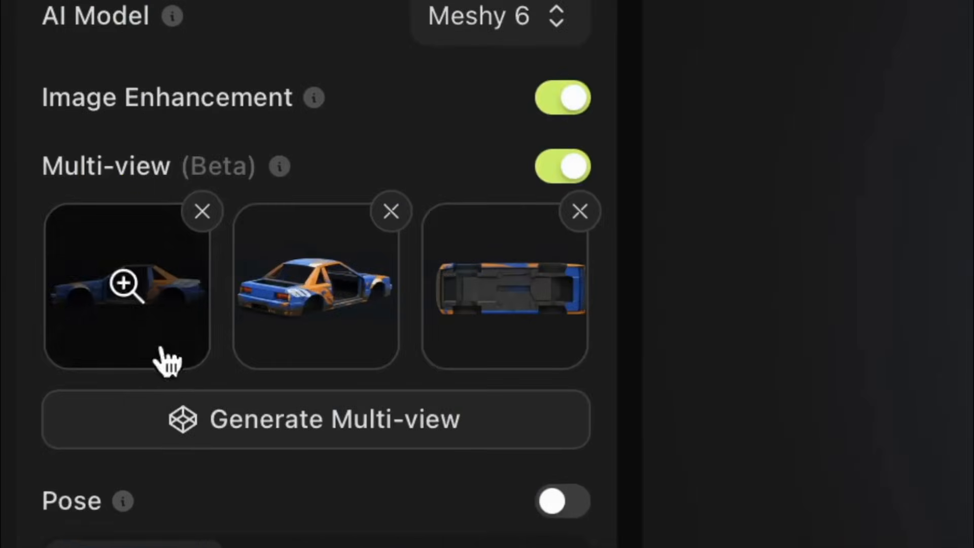
View the side and rear perspective multi-view images of the chassis enlarged and close the preview
click(62, 319)
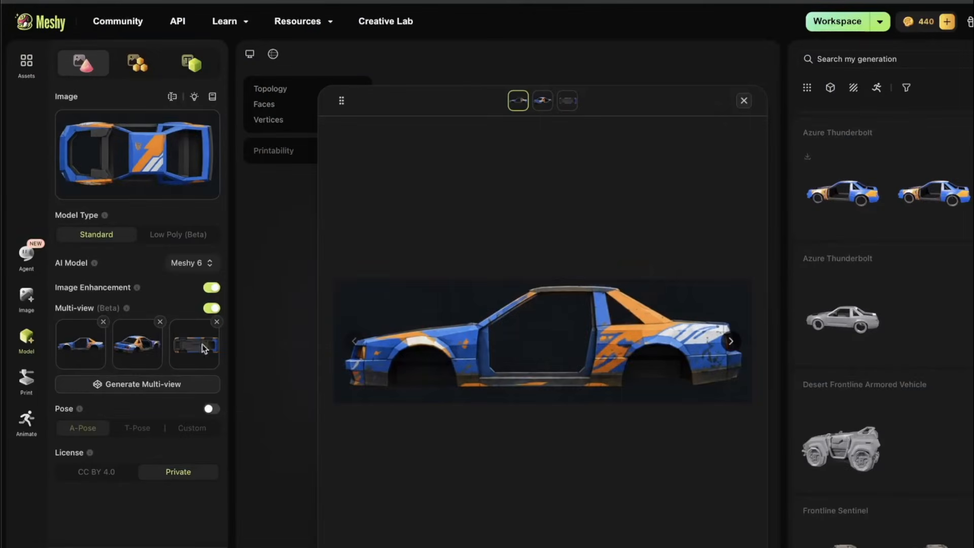
click(137, 344)
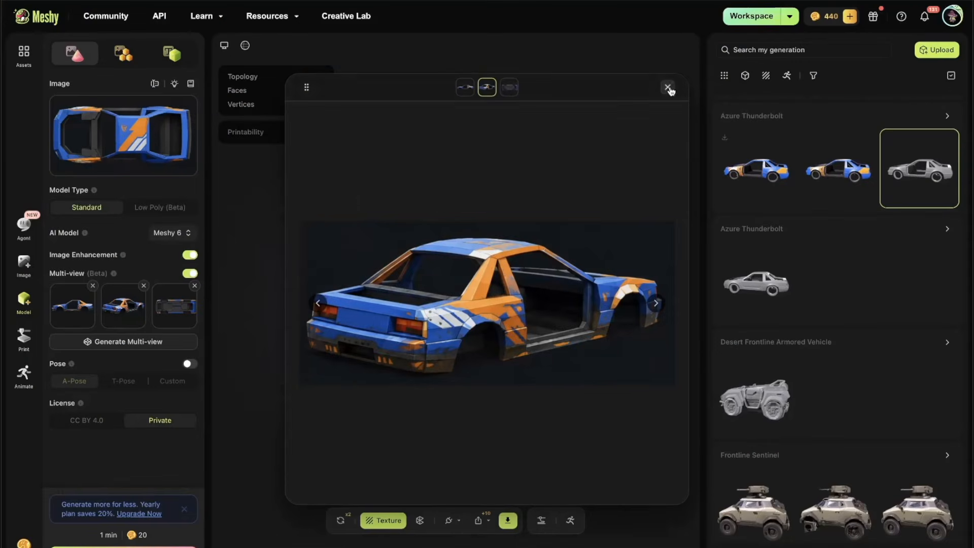
click(669, 89)
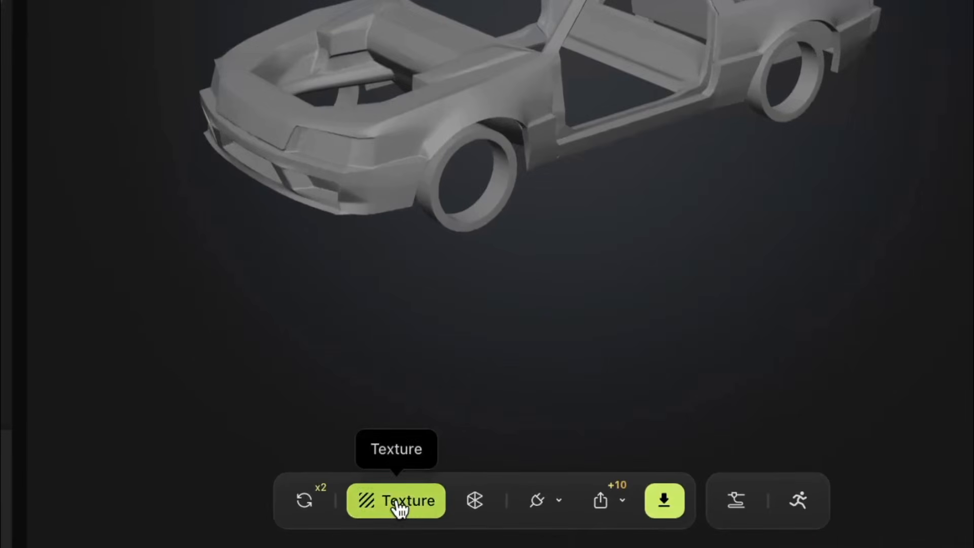
Check the texture generation options for the grey chassis model and open its textured Azure Thunderbolt version
click(383, 520)
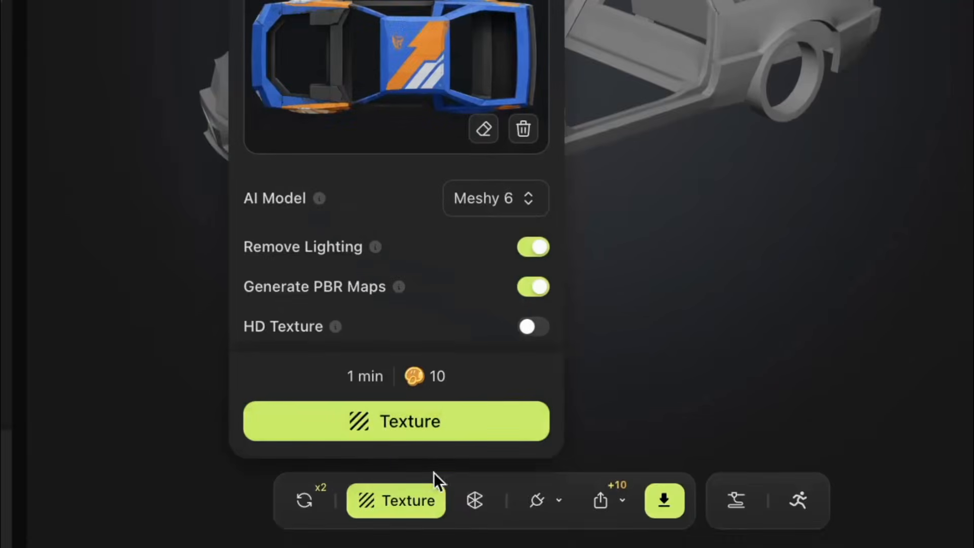
click(390, 483)
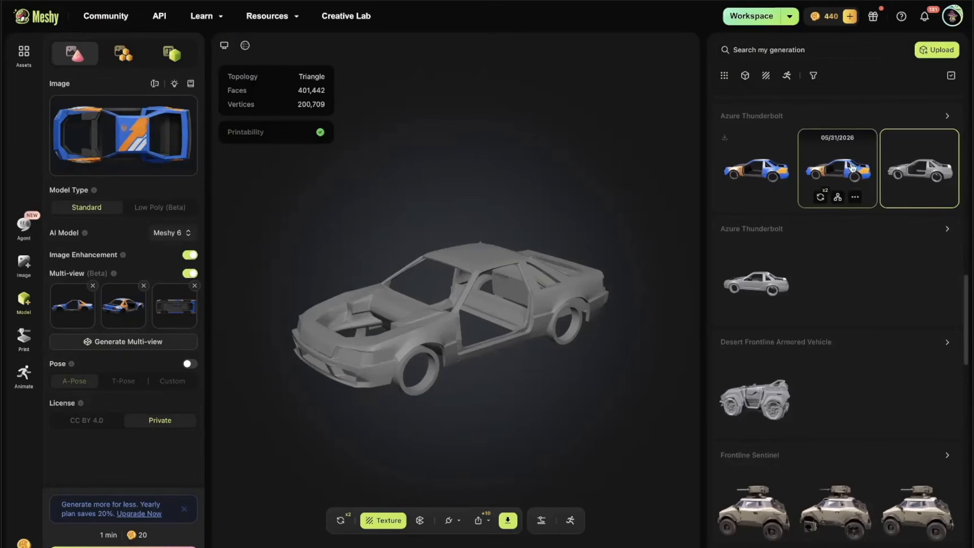
click(853, 169)
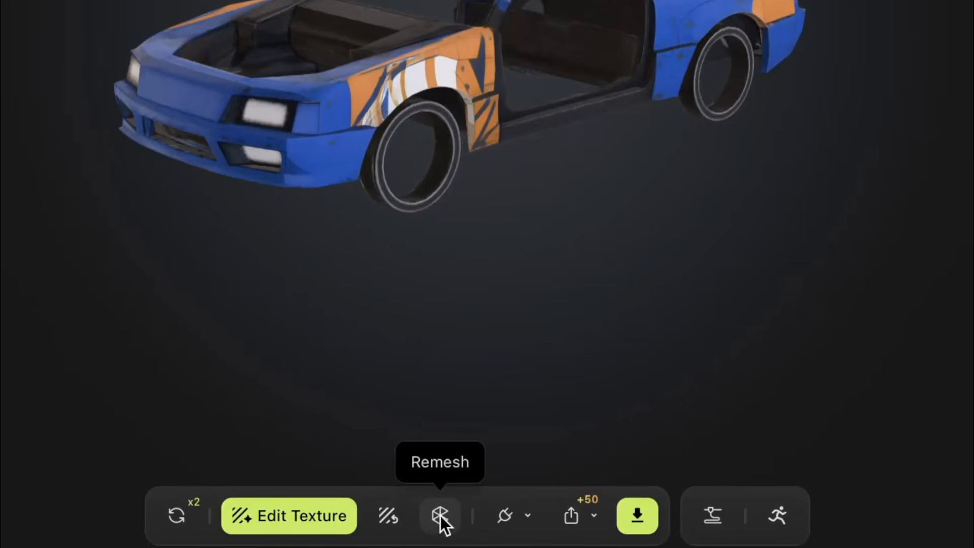
Remesh the textured chassis with an Adaptive Low target polycount and Triangle topology, and open the remeshed version
click(439, 521)
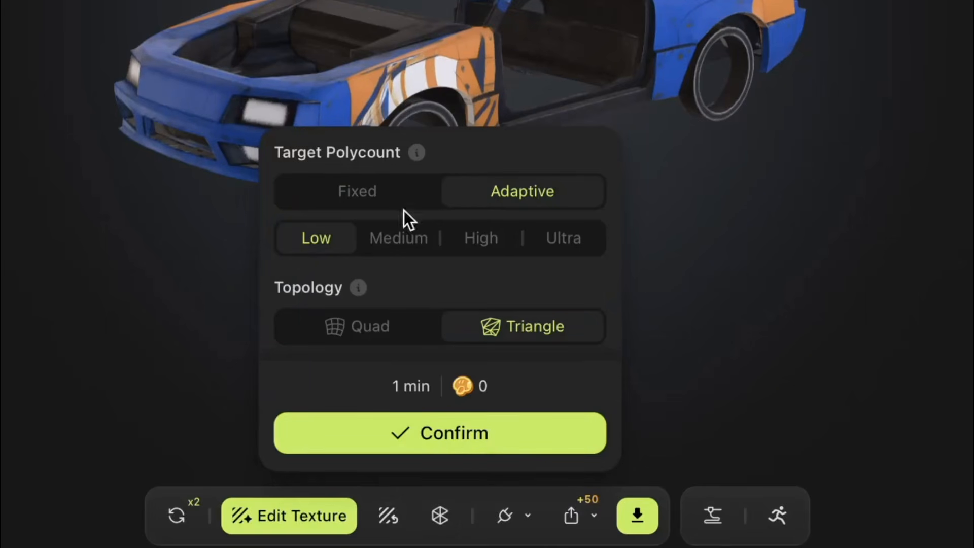
click(387, 201)
click(486, 197)
click(515, 433)
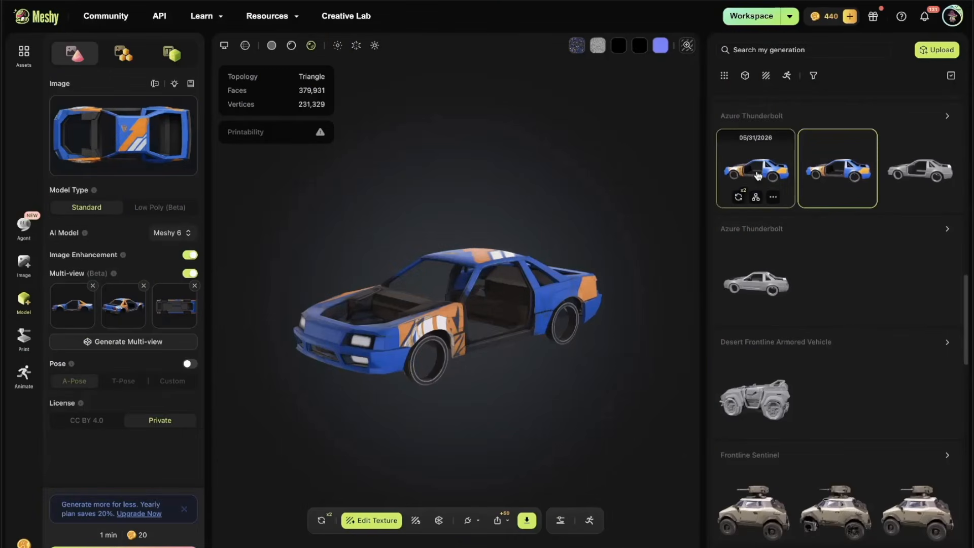
click(758, 175)
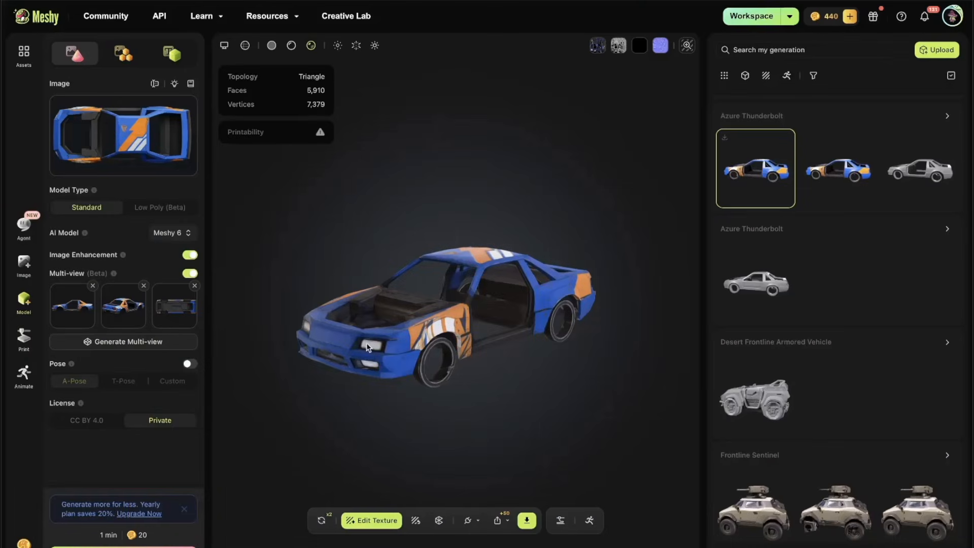
Inspect the remeshed chassis and bring up its download settings with fbx as the format
drag(369, 347, 509, 313)
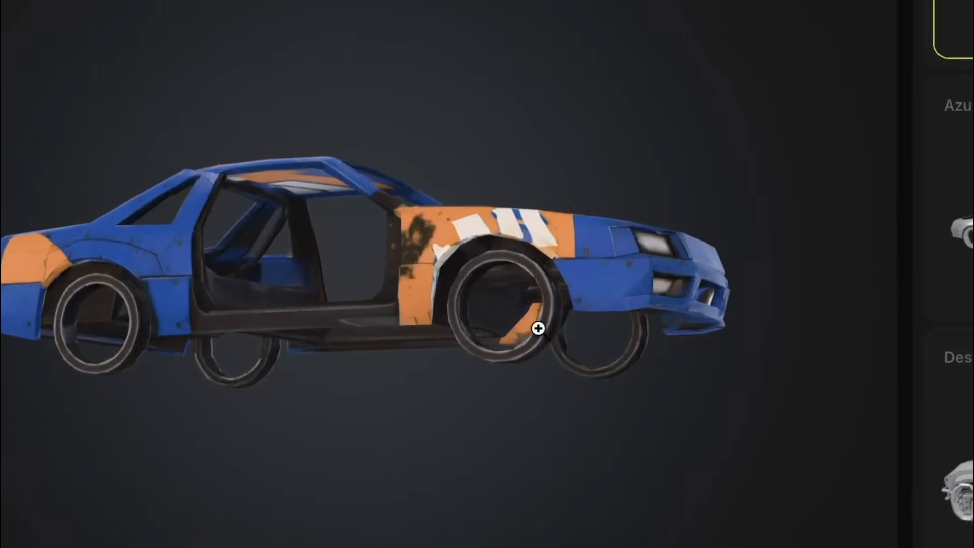
drag(539, 331, 519, 536)
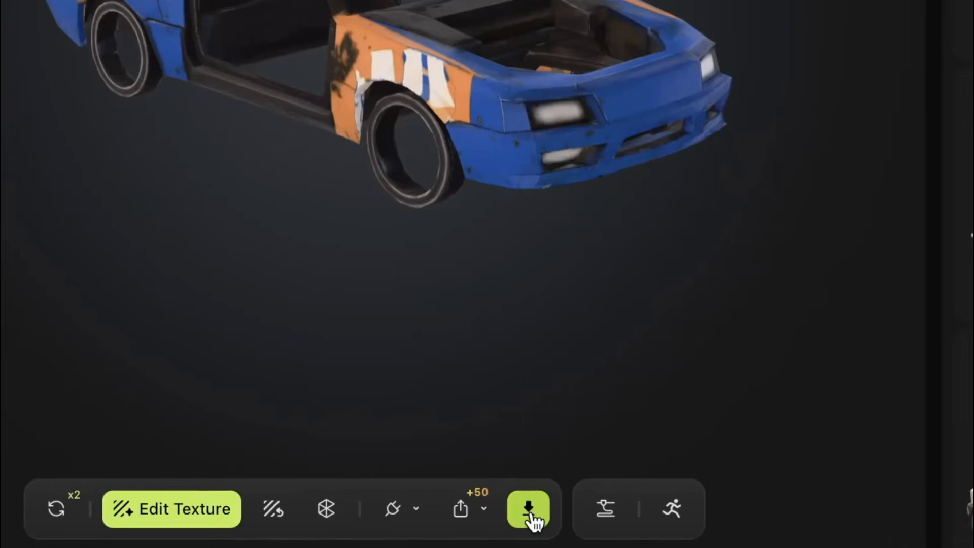
click(529, 513)
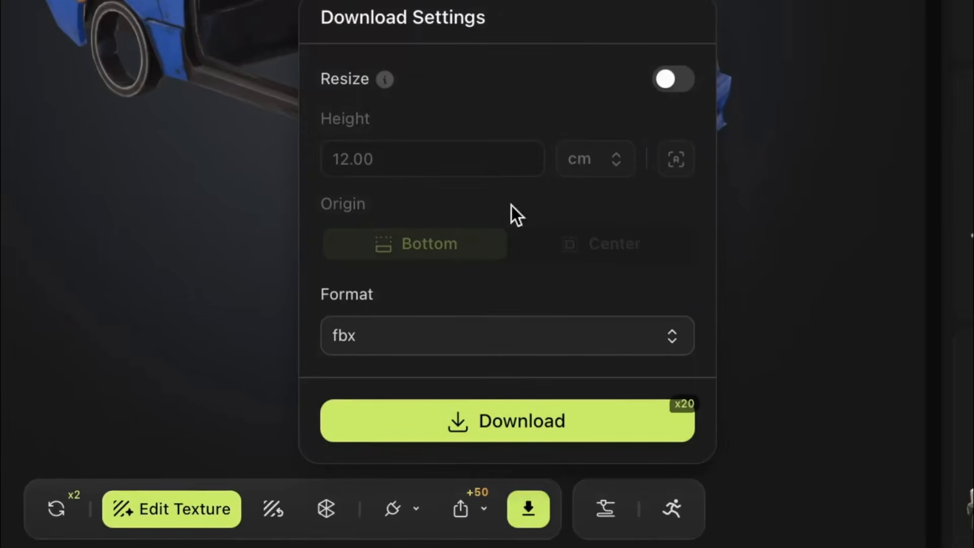
click(364, 337)
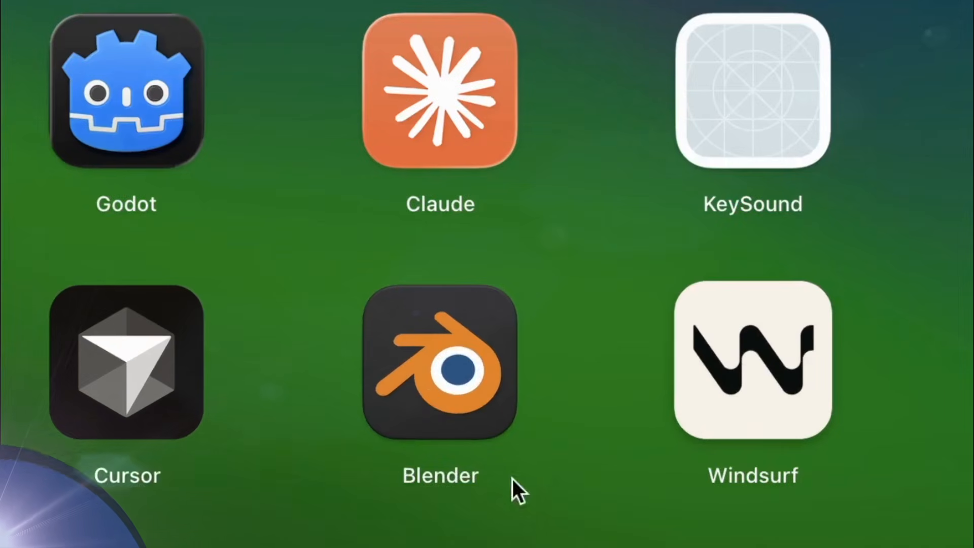
Switch to Blender and delete the default cube from the new scene
click(454, 386)
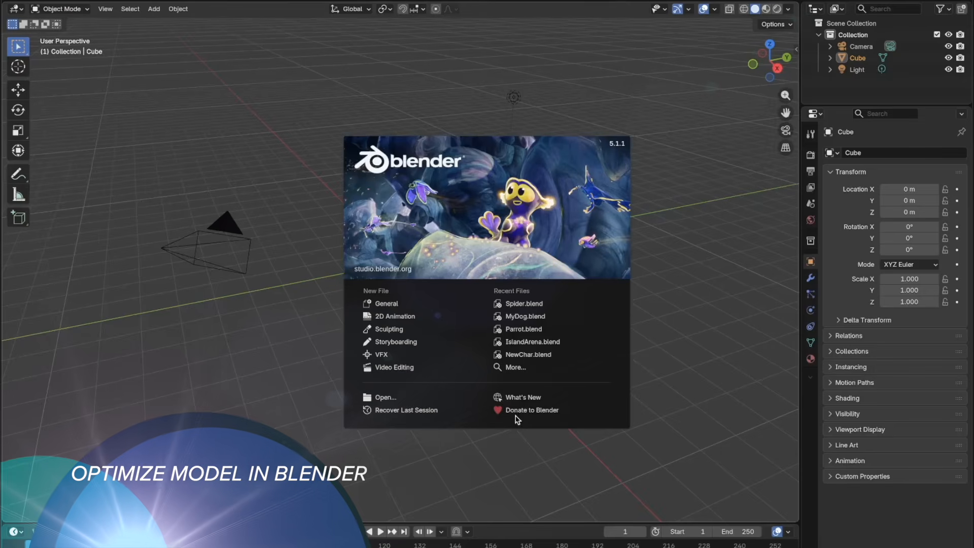
click(263, 399)
key(x)
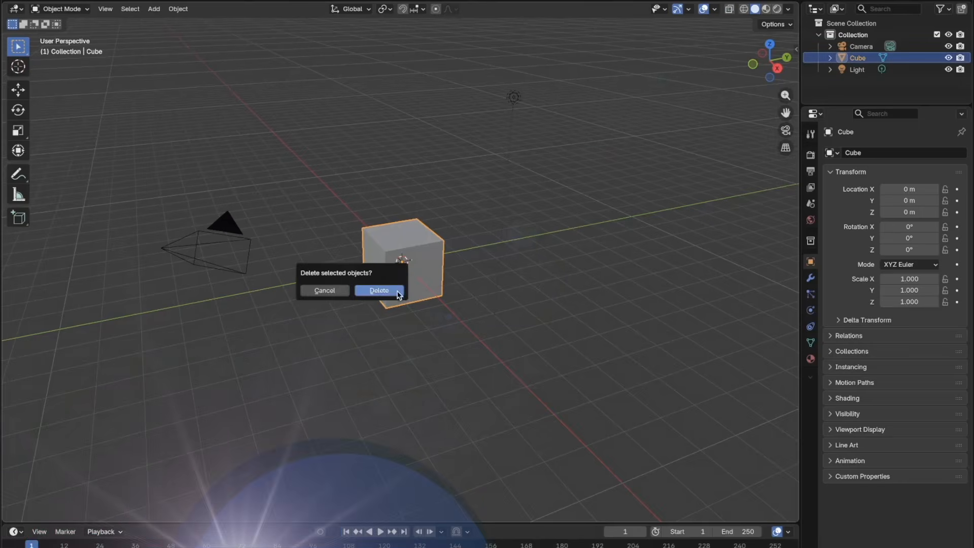
click(396, 288)
Import the Azure Thunderbolt texture.fbx file into the empty scene and display the car with its materials
click(202, 544)
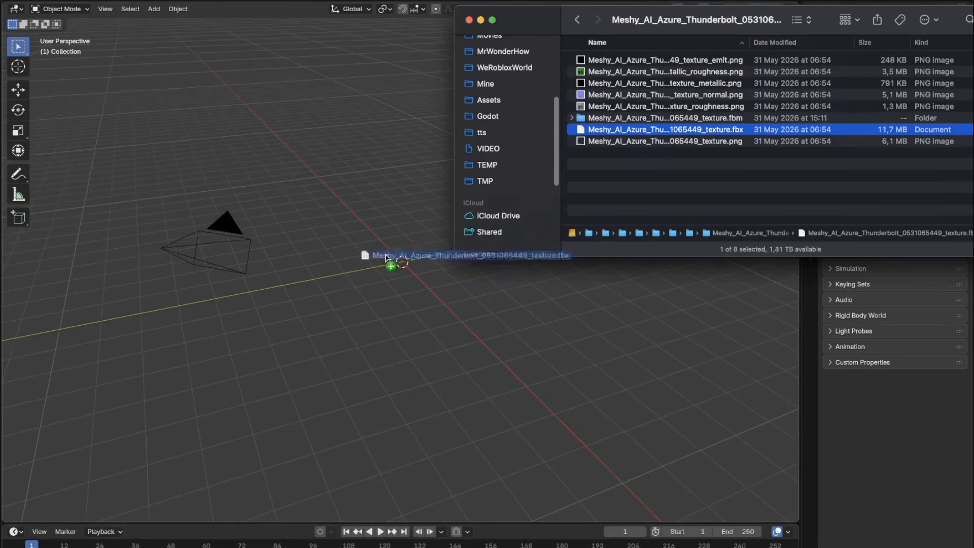
drag(665, 129, 339, 284)
click(395, 505)
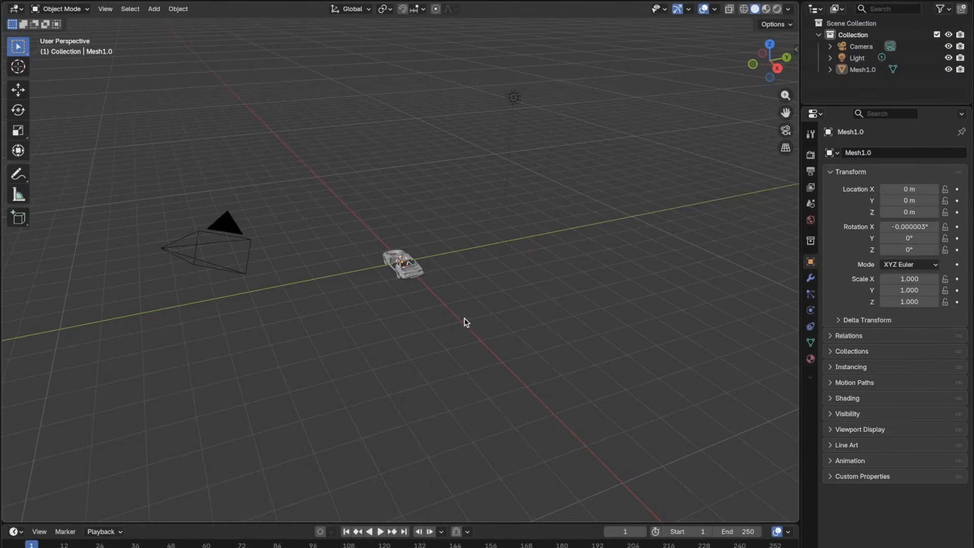
click(766, 9)
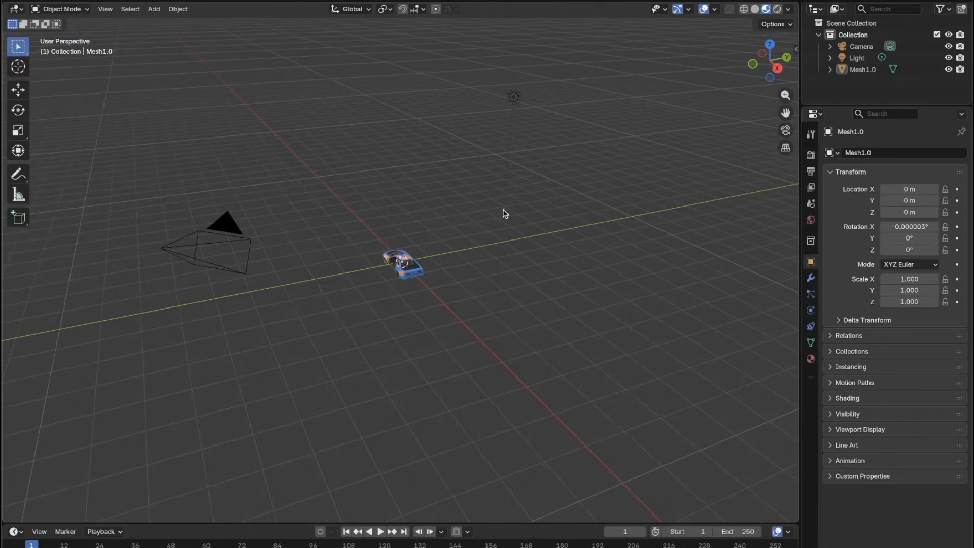
key(KP_Decimal)
Enter Edit Mode on the car mesh and delete all linked vertices of the nearest front wheel
click(48, 9)
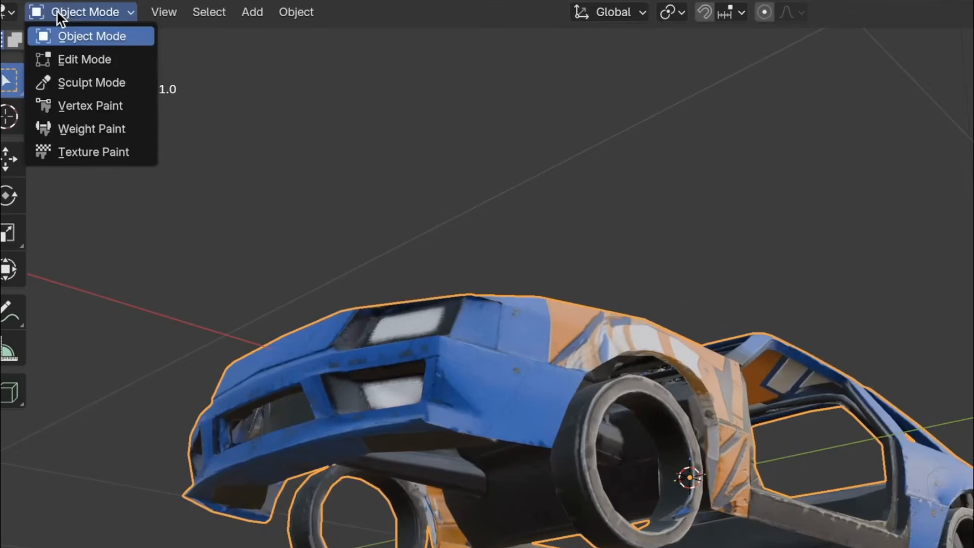
click(66, 60)
middle_drag(418, 306, 519, 374)
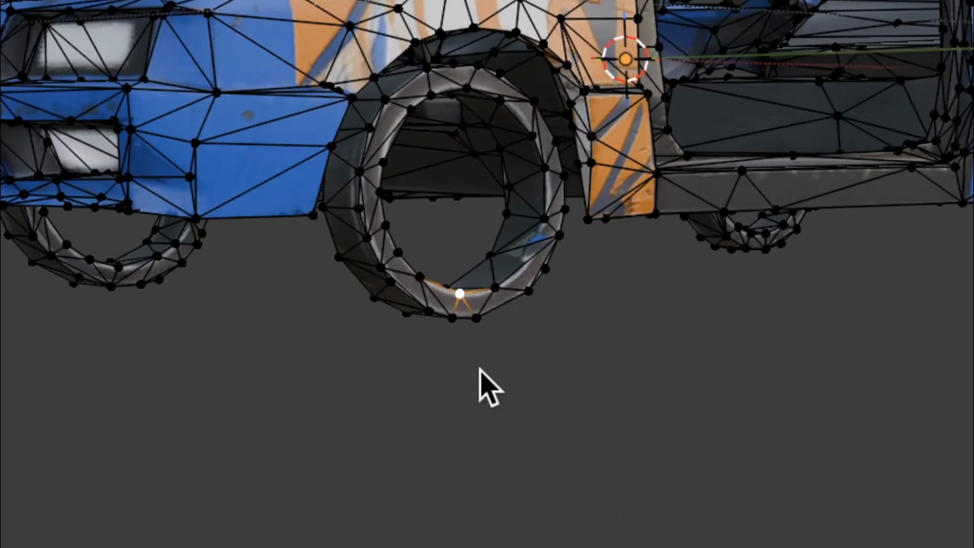
key(ctrl+l)
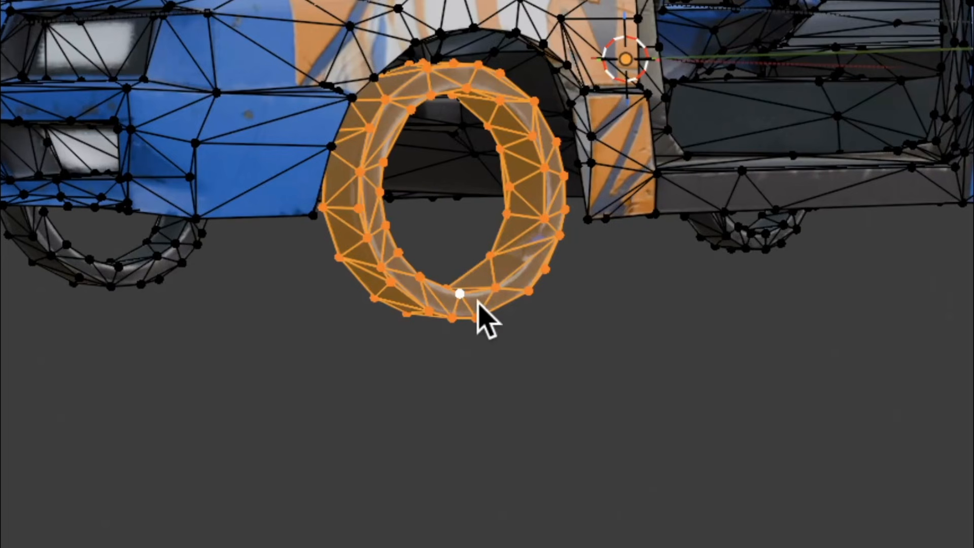
key(x)
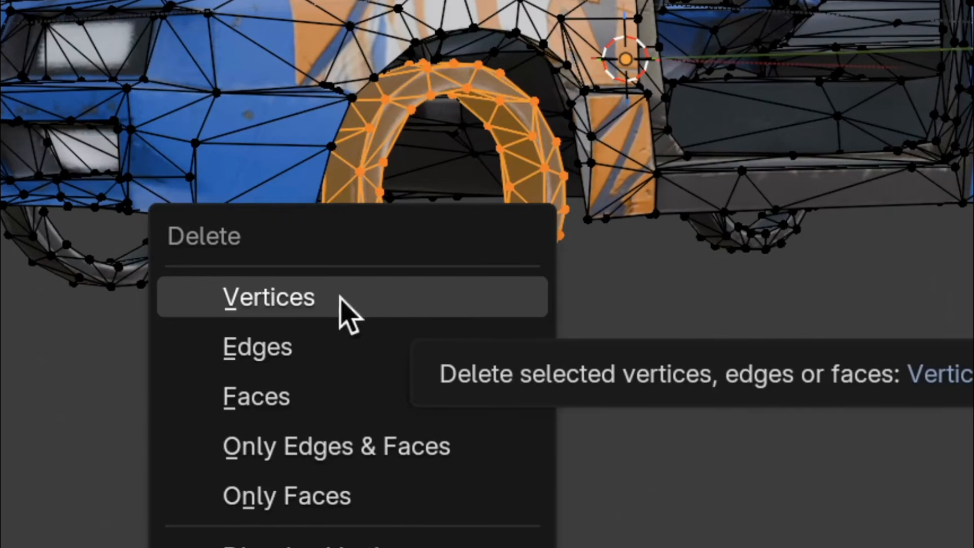
click(375, 305)
Delete the linked vertices of the remaining three wheels from the car chassis
scroll(500, 330, down, 5)
middle_drag(467, 381, 551, 311)
middle_drag(572, 359, 413, 407)
key(ctrl+l)
key(x)
click(529, 283)
scroll(490, 325, down, 4)
click(389, 363)
key(ctrl+l)
key(x)
click(380, 370)
middle_drag(381, 370, 430, 424)
click(370, 381)
key(ctrl+l)
key(x)
click(380, 394)
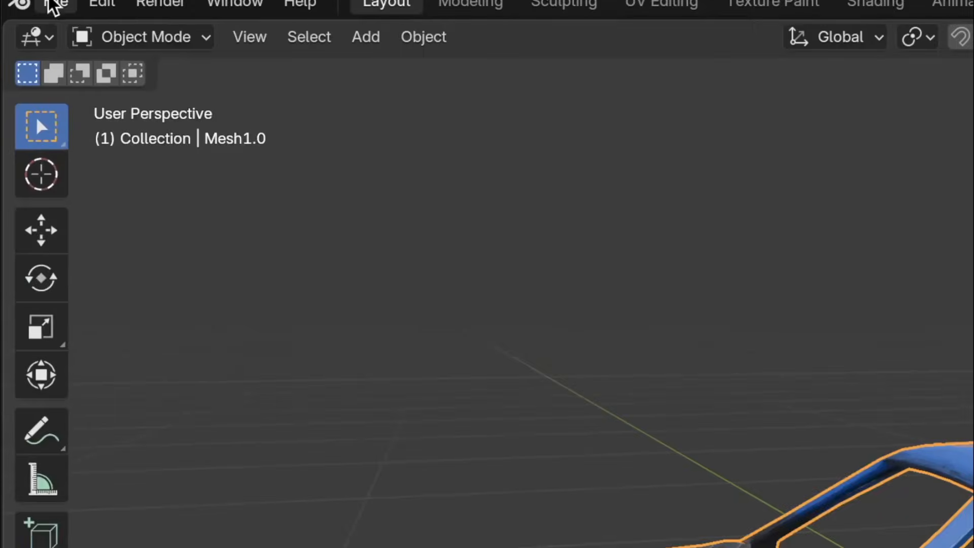
Start an FBX export of the wheel-less chassis and adjust its Path Mode and Apply Scalings options
click(53, 4)
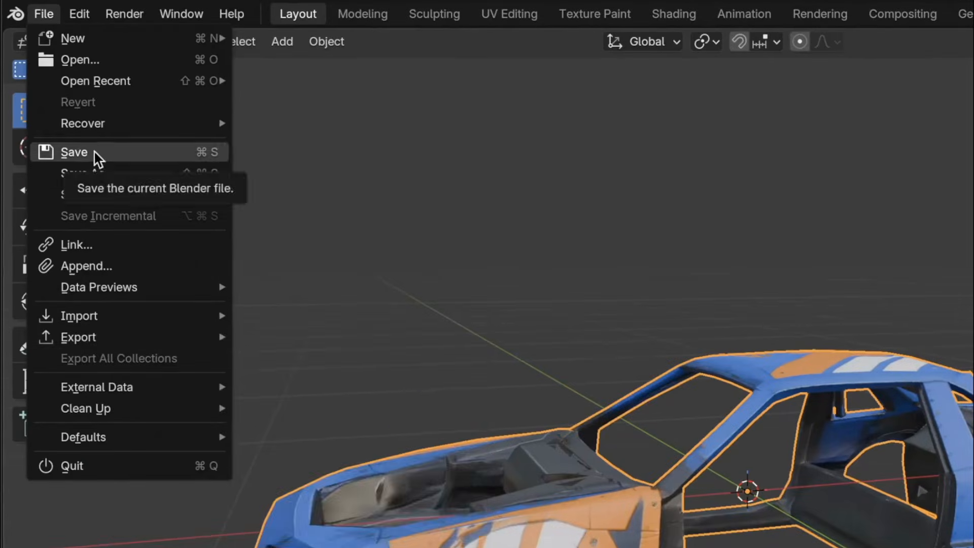
mouse_move(99, 423)
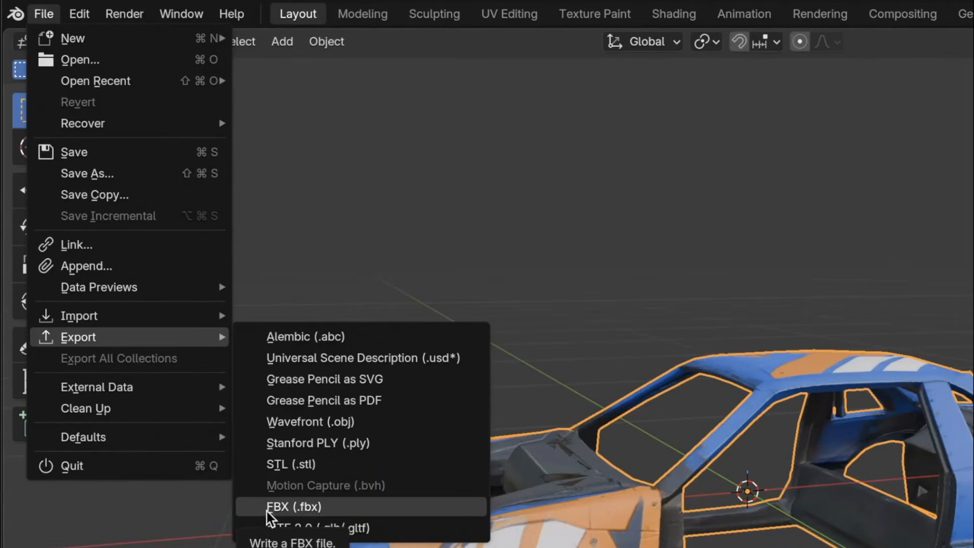
click(269, 509)
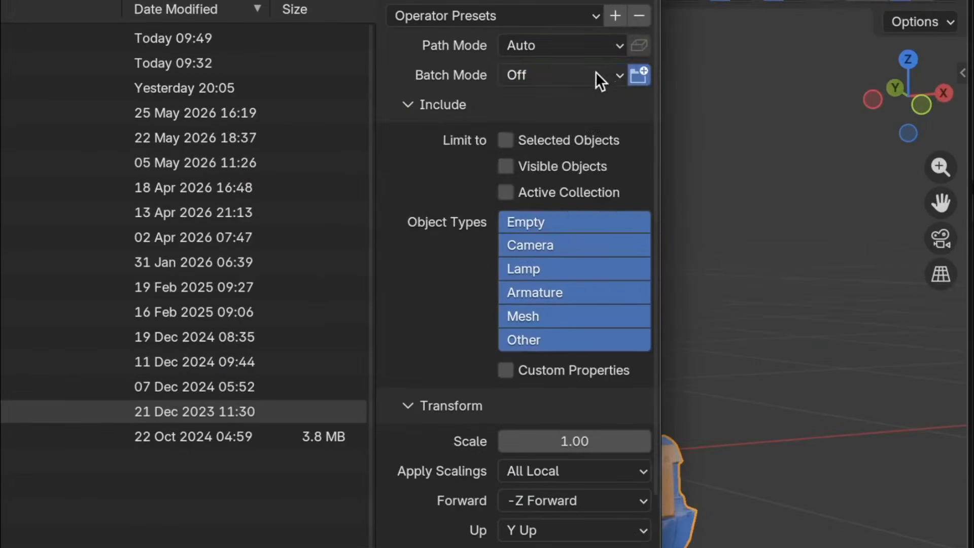
click(595, 75)
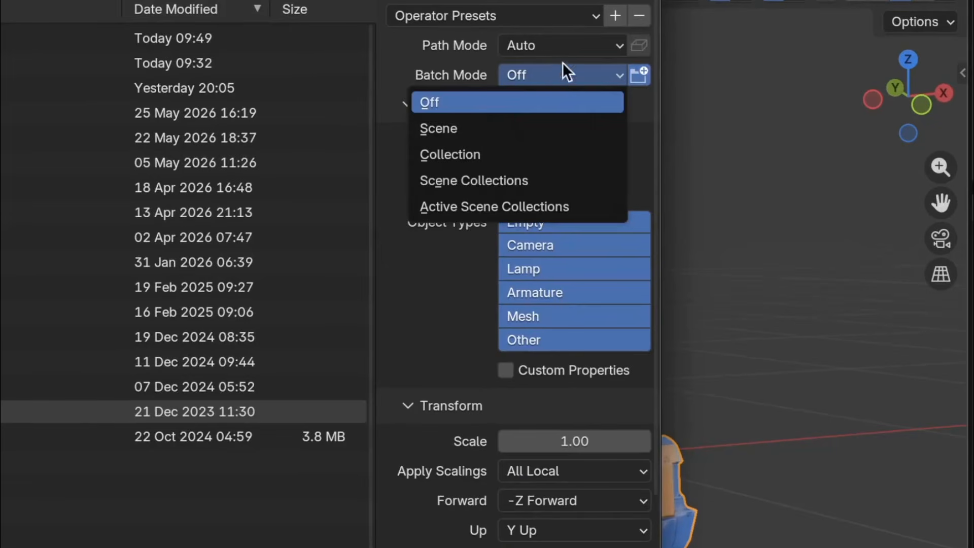
click(558, 45)
click(530, 203)
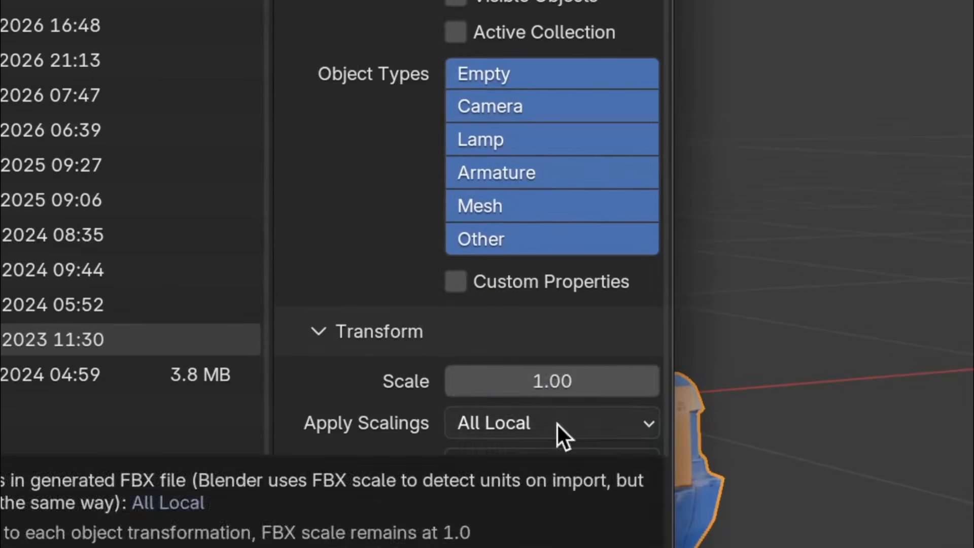
click(596, 444)
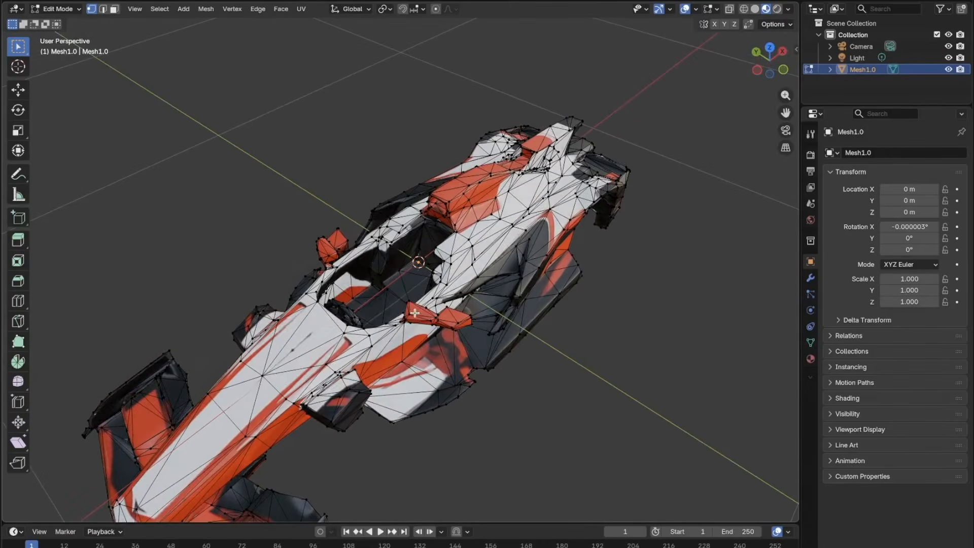
Delete an unwanted linked piece from the red and white F1 chassis mesh and return to Object Mode
middle_drag(455, 323, 443, 239)
key(l)
key(x)
click(443, 239)
key(Tab)
middle_drag(531, 184, 588, 245)
scroll(588, 246, down, 5)
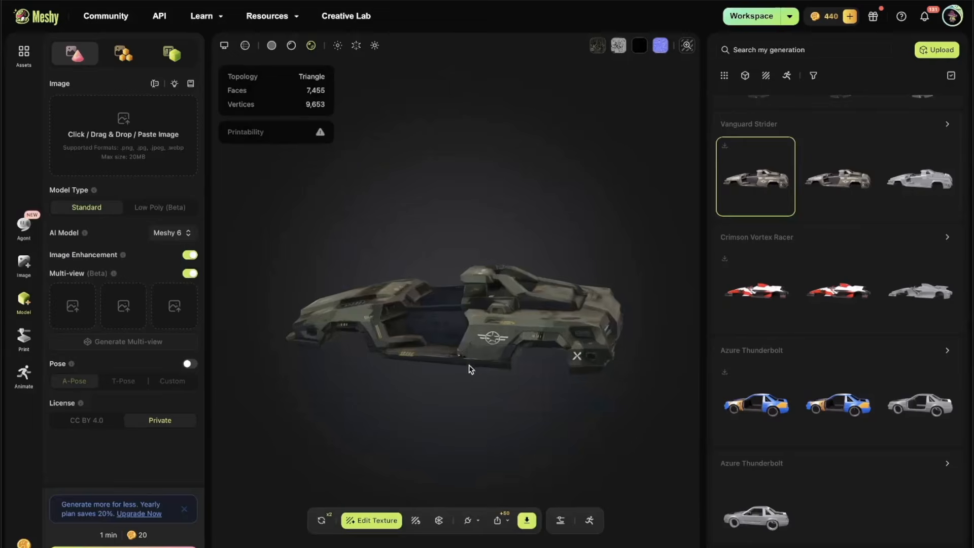
Switch to Meshy and examine the Vanguard Strider chassis, the Neon Blue Battle Turret and the Crimson Railgun Turret from several angles
drag(468, 365, 533, 350)
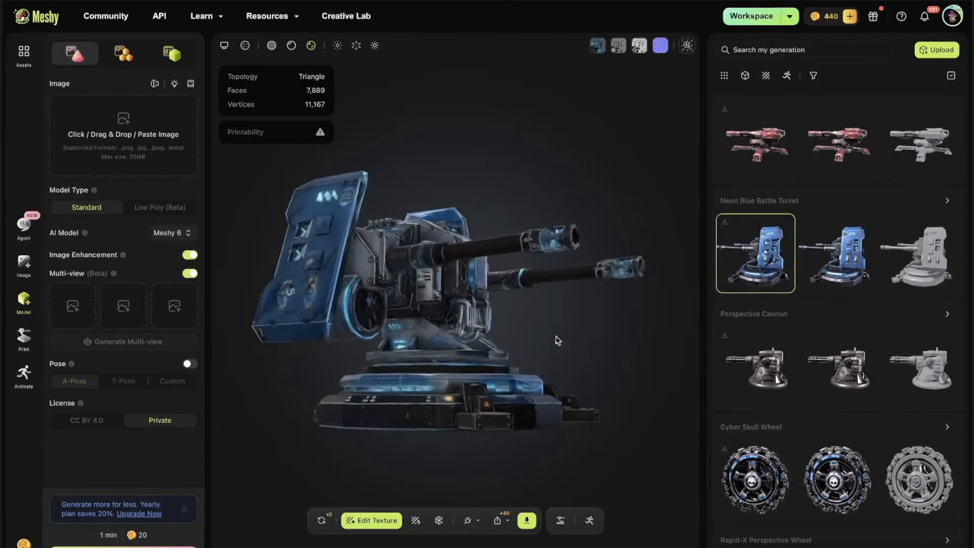
drag(556, 335, 406, 385)
scroll(753, 182, up, 2)
click(755, 161)
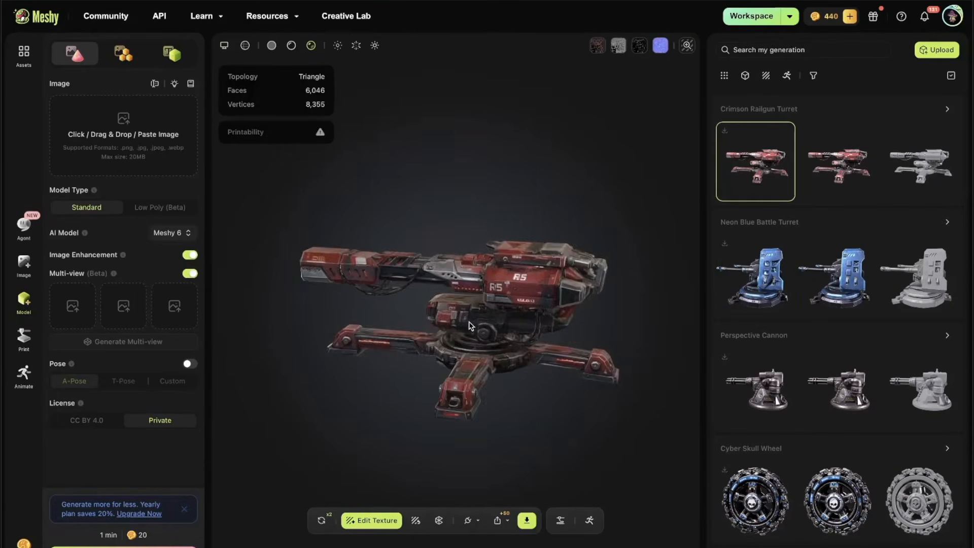
drag(552, 320, 452, 333)
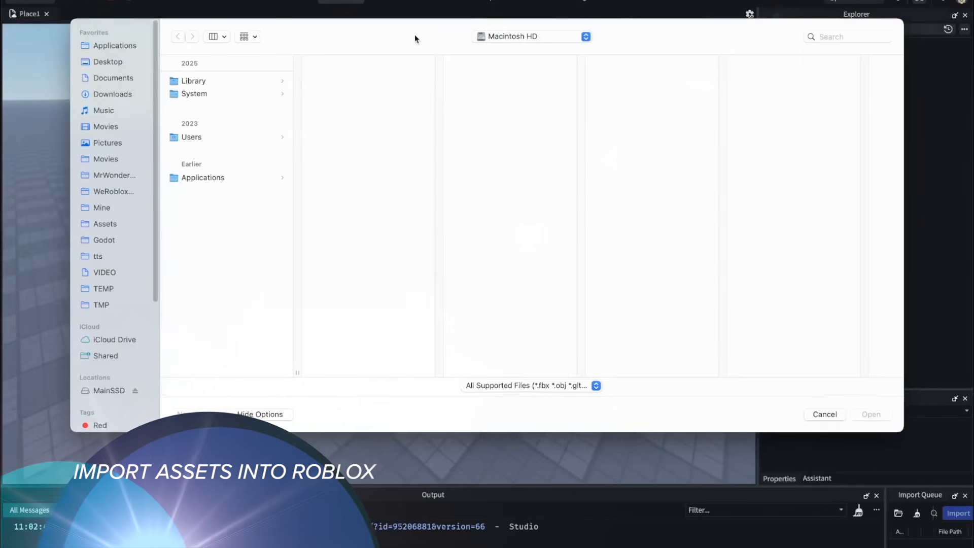
In Roblox Studio, import F1_Chassis.fbx from the 0531 folder in TEMP using the default import settings
click(103, 288)
click(191, 93)
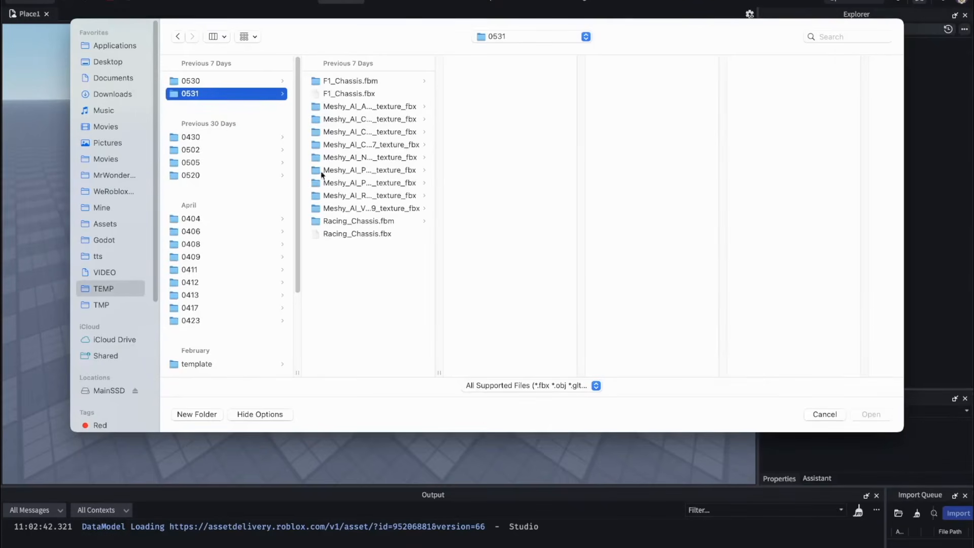
click(347, 95)
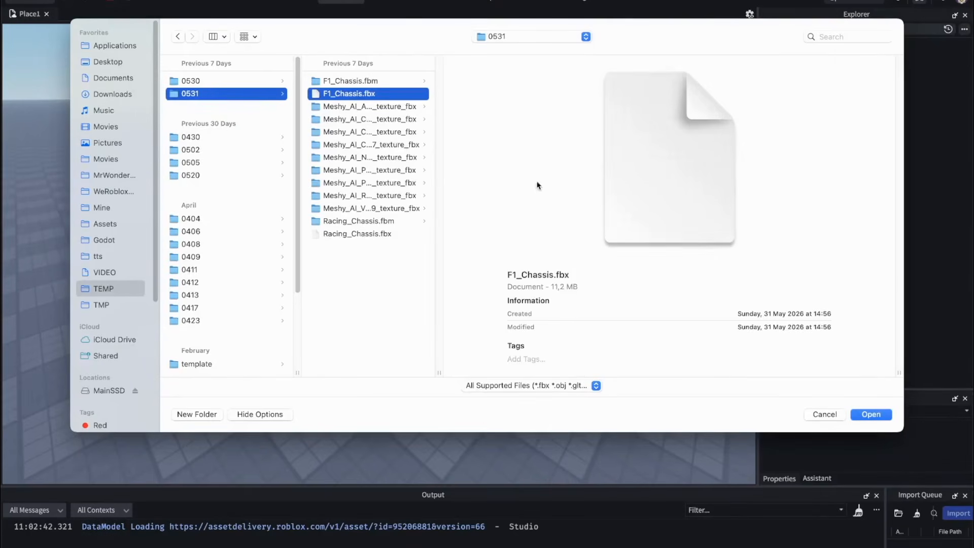
click(872, 415)
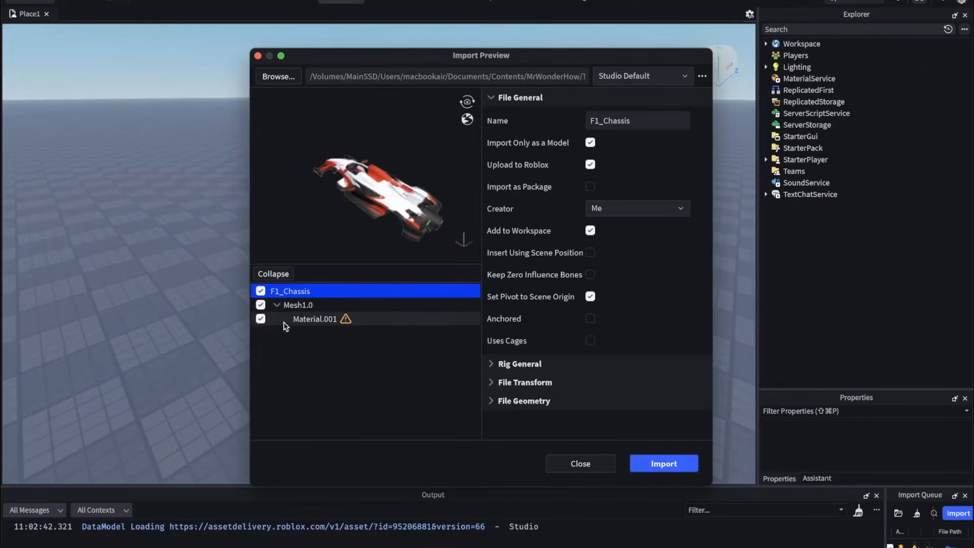
click(663, 463)
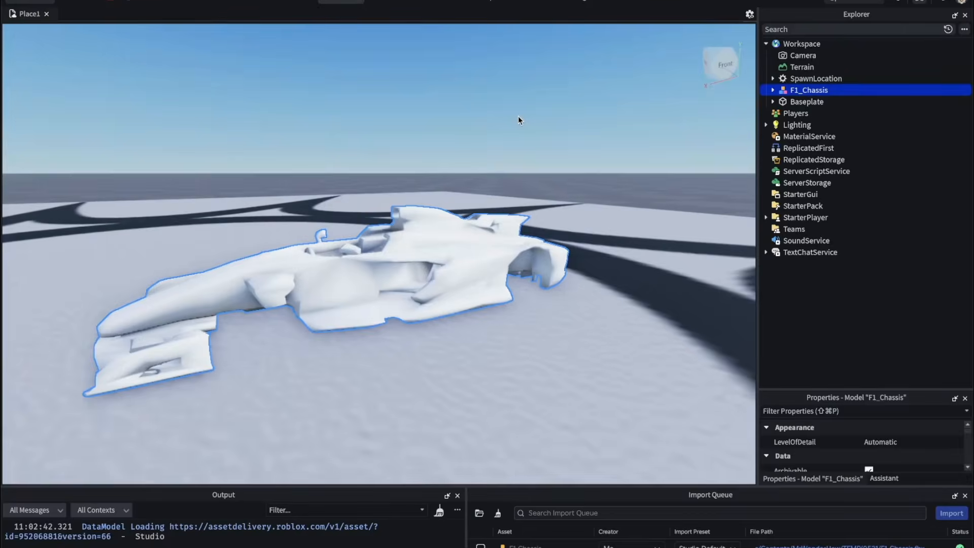
Enlarge the F1_Chassis model through its Scale property and focus the view on it
click(491, 216)
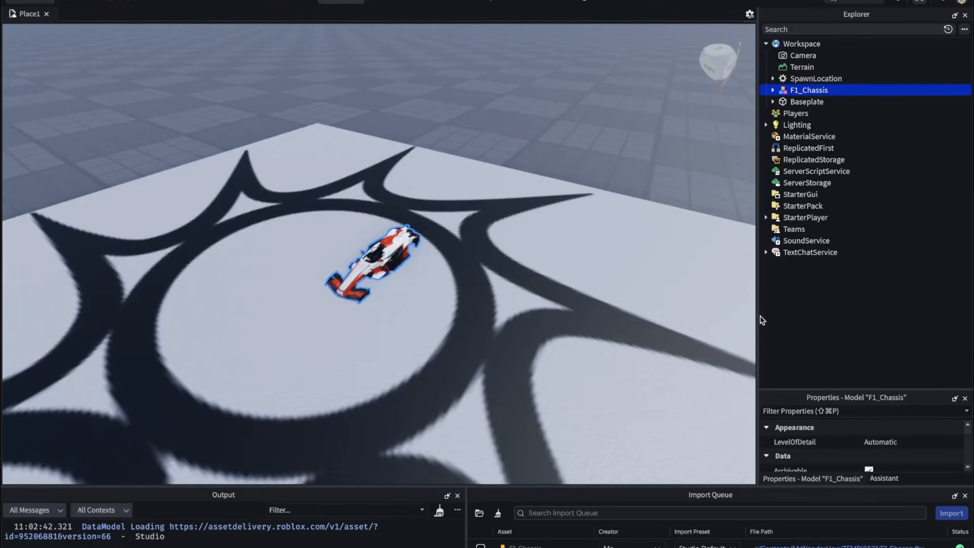
drag(810, 390, 812, 219)
scroll(815, 354, down, 3)
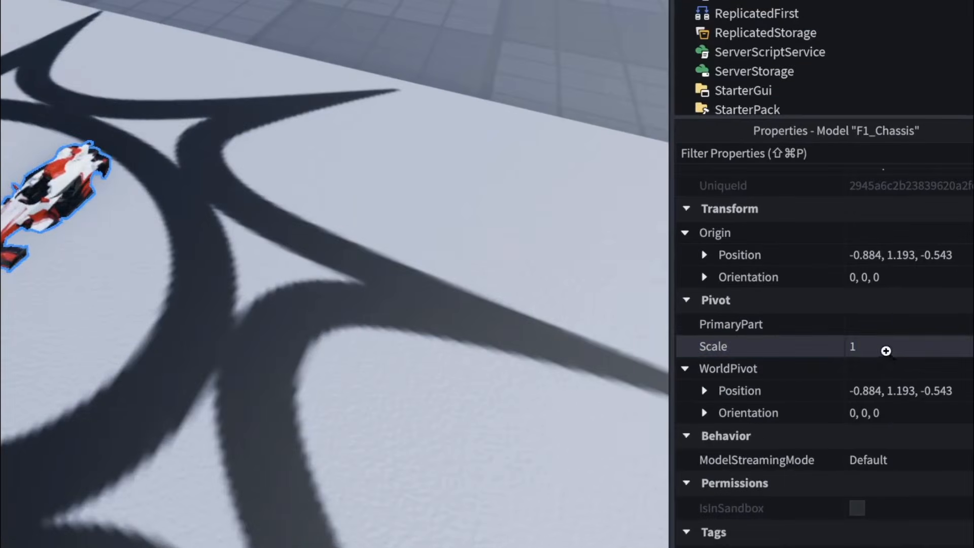
text(0)
key(Return)
key(f)
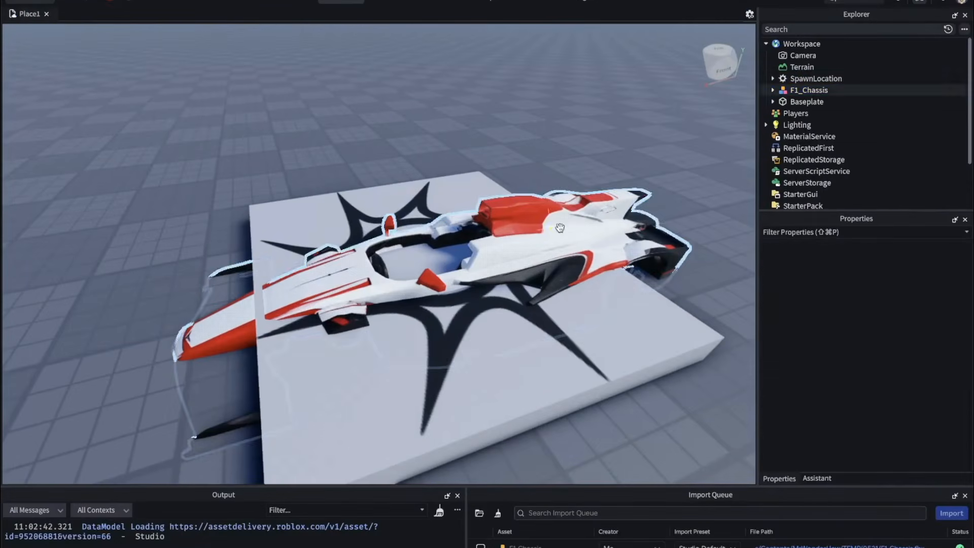
Move the F1_Chassis model off the spawn pad onto open ground beside it
drag(522, 320, 385, 177)
right_drag(406, 178, 534, 108)
scroll(534, 108, down, 3)
drag(405, 173, 428, 20)
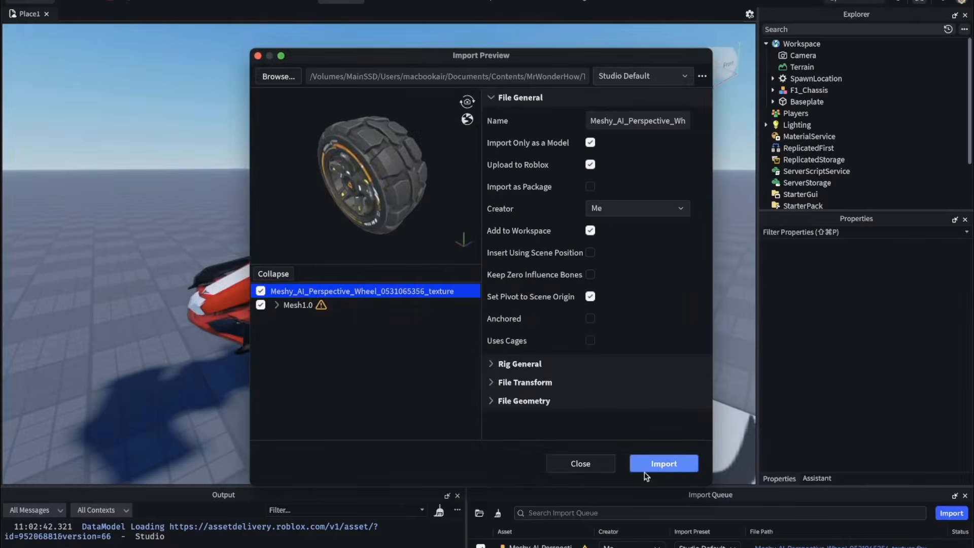
Import the Meshy_AI_Perspective_Wheel model as F1_wheel and set its scale to 0.01 and position to 0, 0, 0
click(664, 463)
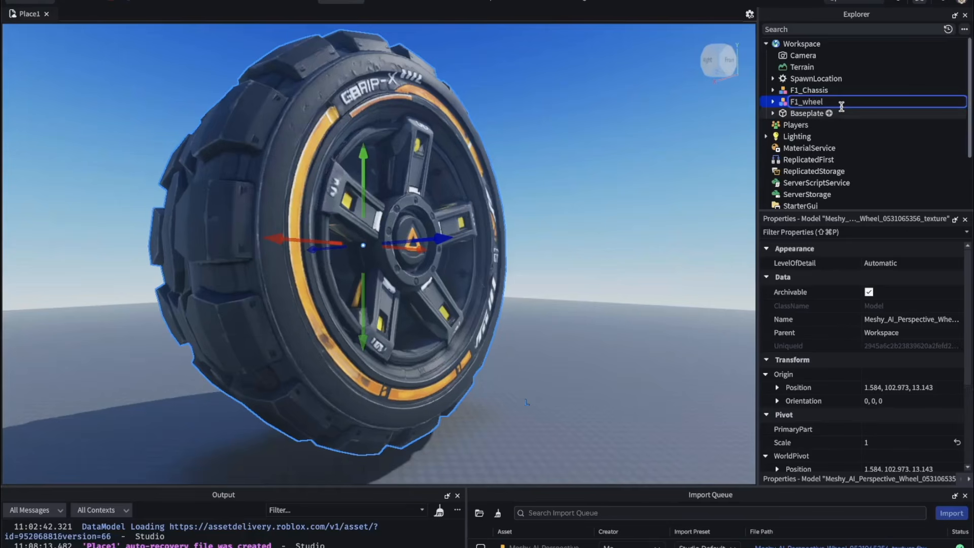
scroll(873, 426, down, 2)
key(Return)
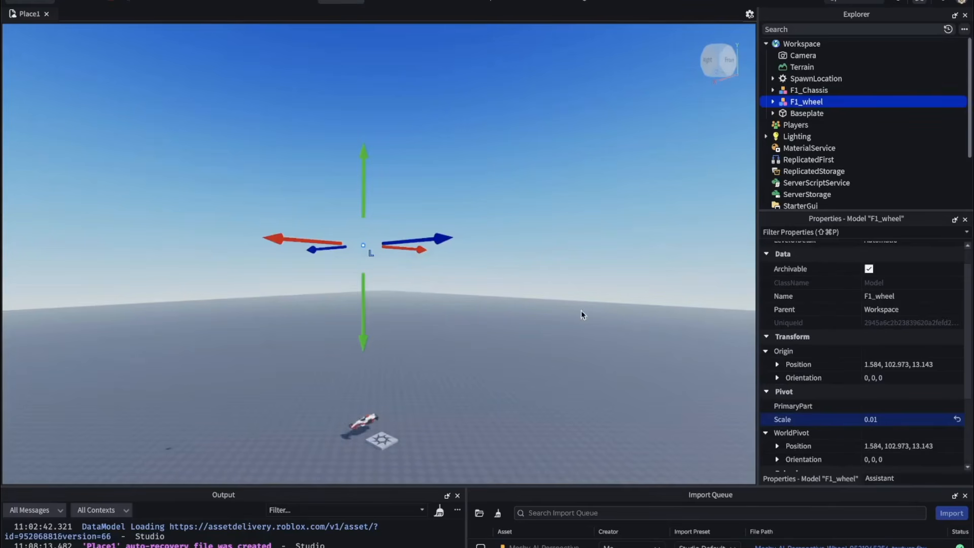
scroll(834, 406, up, 2)
text(0,0,0)
key(Return)
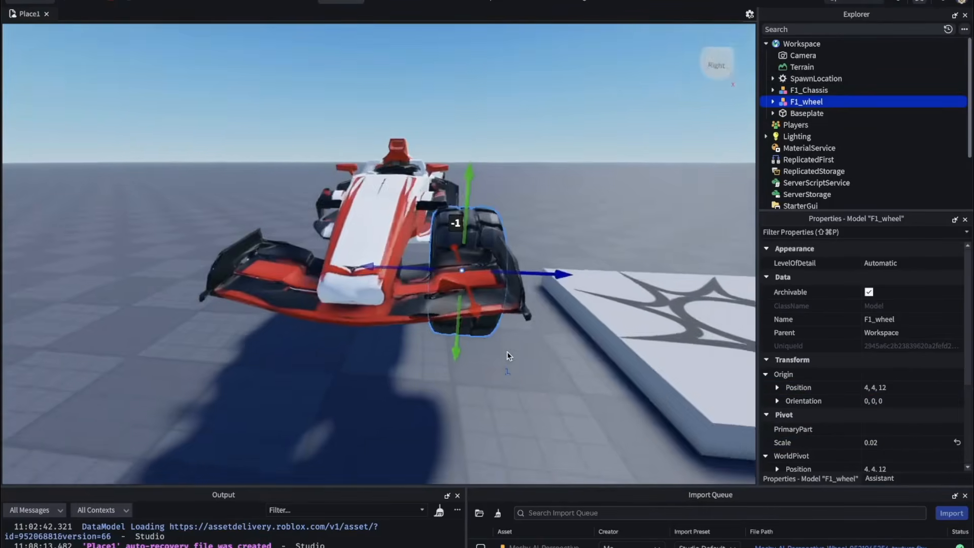
Duplicate the F1_wheel for the opposite side of the front axle and adjust the placement of the front wheel pair
key(ctrl+d)
click(158, 317)
right_drag(155, 317, 217, 318)
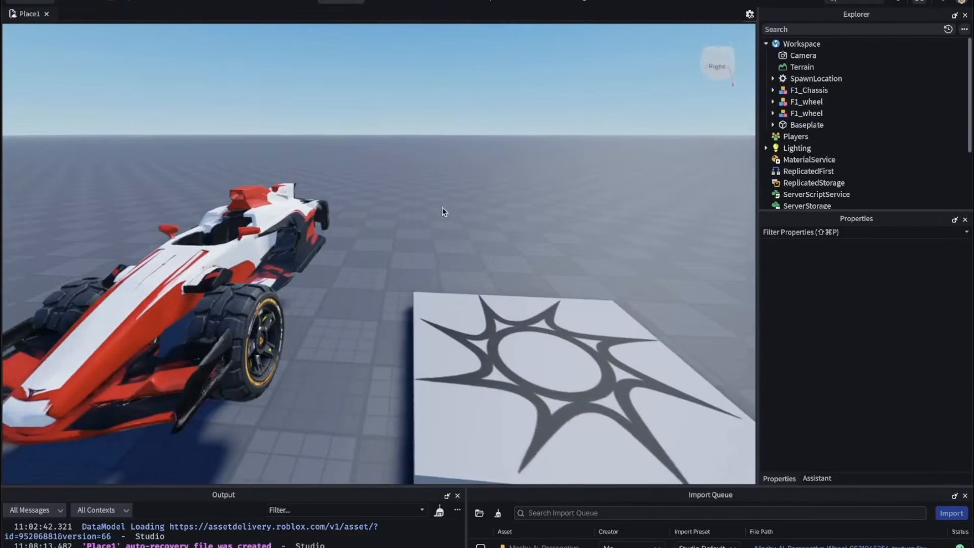
right_drag(442, 207, 442, 207)
click(394, 270)
right_drag(492, 266, 307, 257)
drag(272, 295, 206, 337)
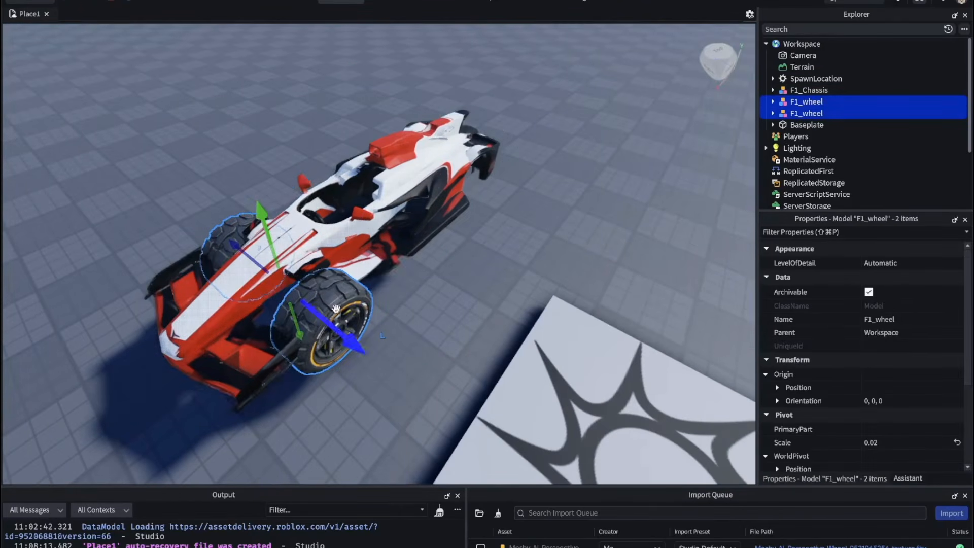
Duplicate both front wheels and place the copies at the chassis's rear axle
key(ctrl+d)
drag(359, 267, 371, 257)
right_drag(594, 229, 604, 222)
scroll(602, 223, up, 3)
shift+drag(278, 256, 315, 257)
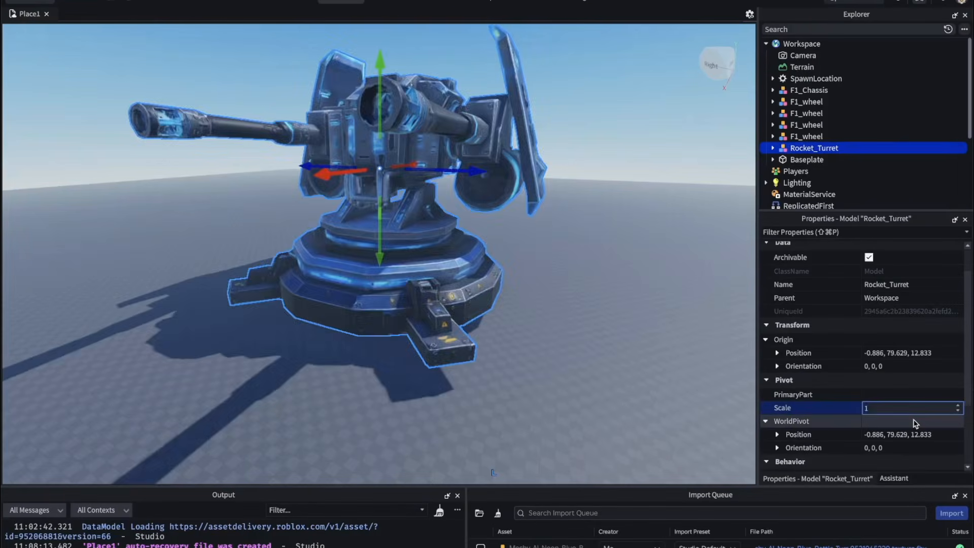
Shrink the Rocket_Turret model to a scale of 0.02 and place it on the rear deck of the F1 chassis
text(0.01)
key(Return)
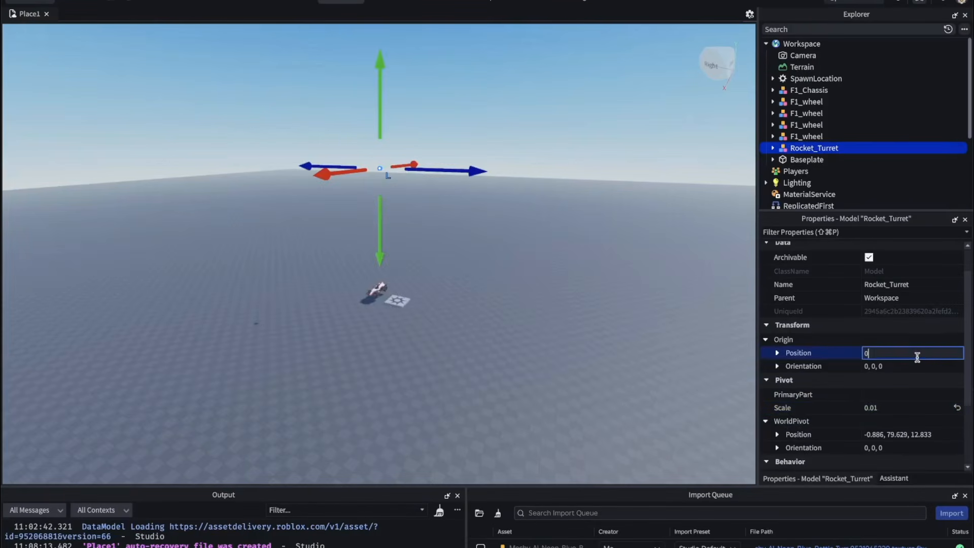
text(0.02)
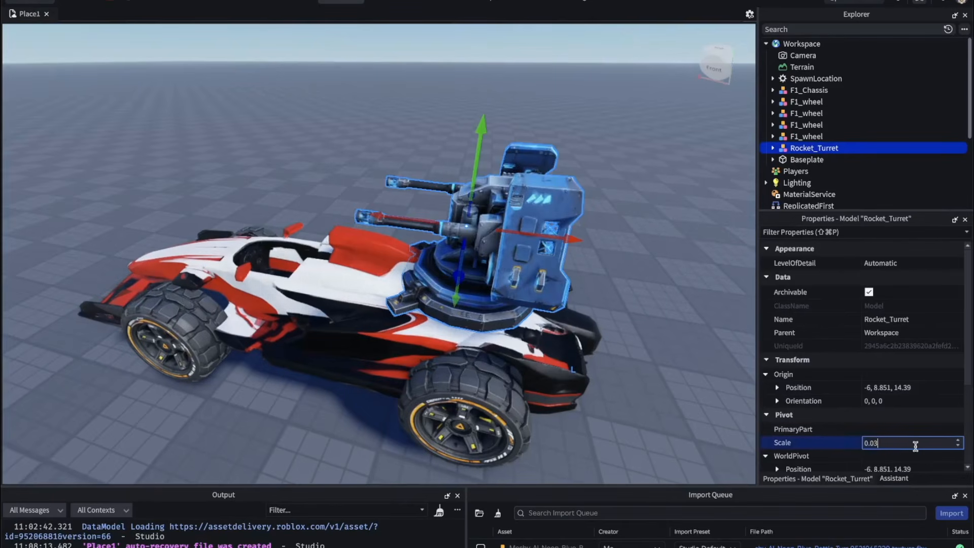
key(Return)
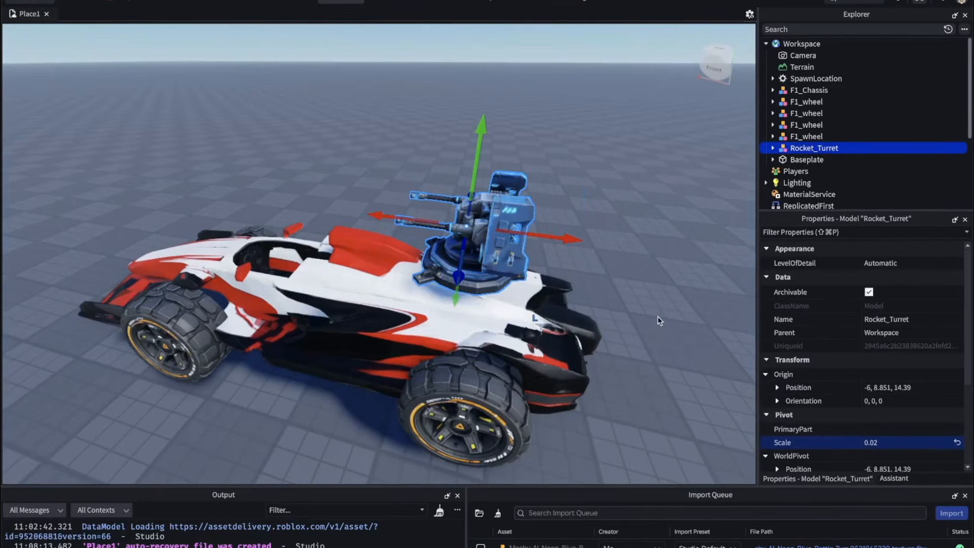
Inspect the assembled F1 car with its wheels and rear-deck turret from several angles
key(f)
right_drag(657, 316, 657, 316)
click(575, 296)
right_drag(576, 296, 575, 296)
scroll(575, 296, up, 3)
scroll(576, 245, down, 3)
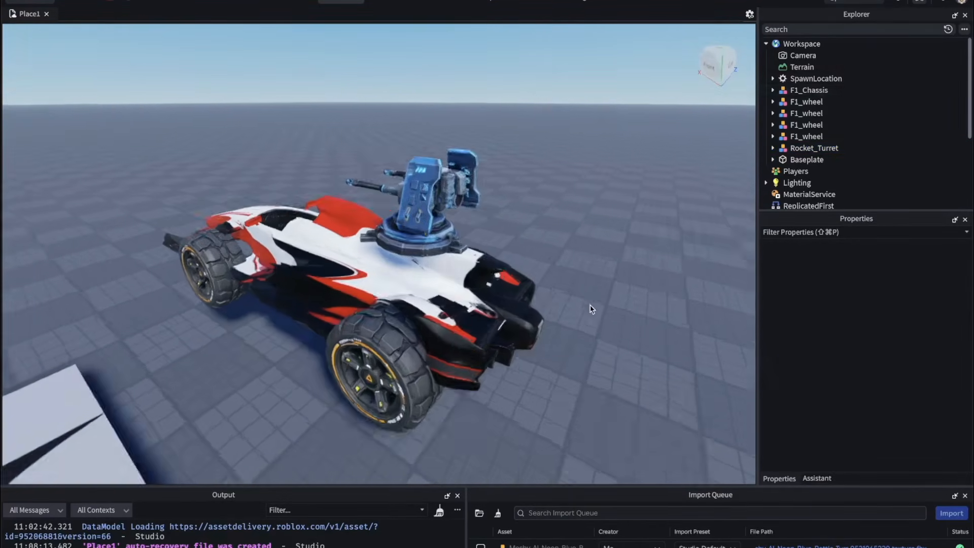
Add a folder named WheelPoints inside the F1_Chassis model
right_drag(574, 246, 749, 201)
double_click(822, 91)
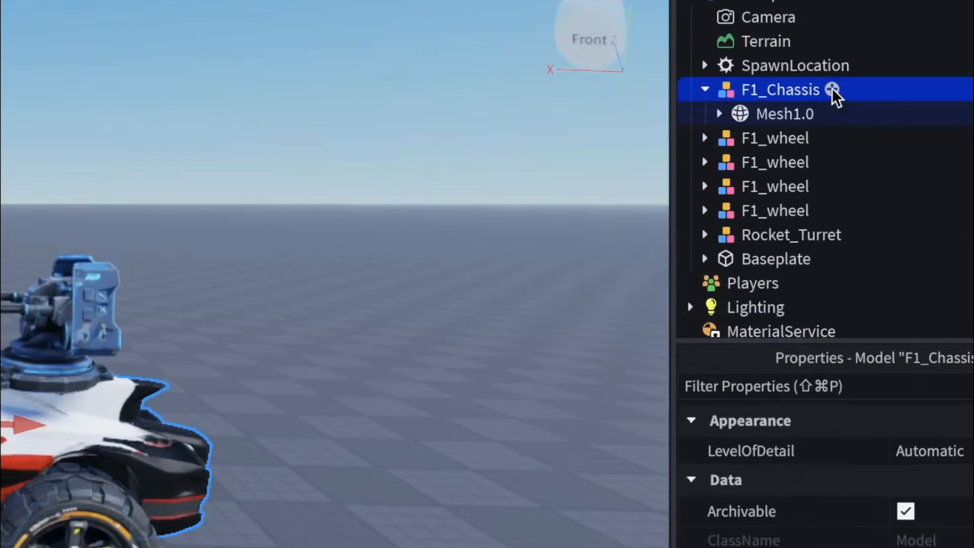
click(832, 90)
text(Folder)
click(620, 154)
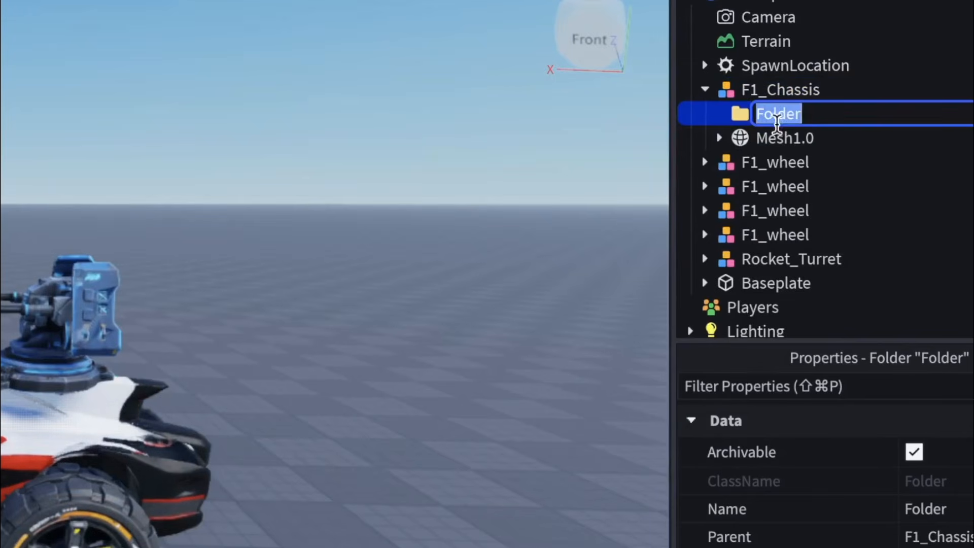
text(WheelPoints)
key(Return)
Add an attachment named FrontLeft to the WheelPoints folder
click(855, 113)
text(att)
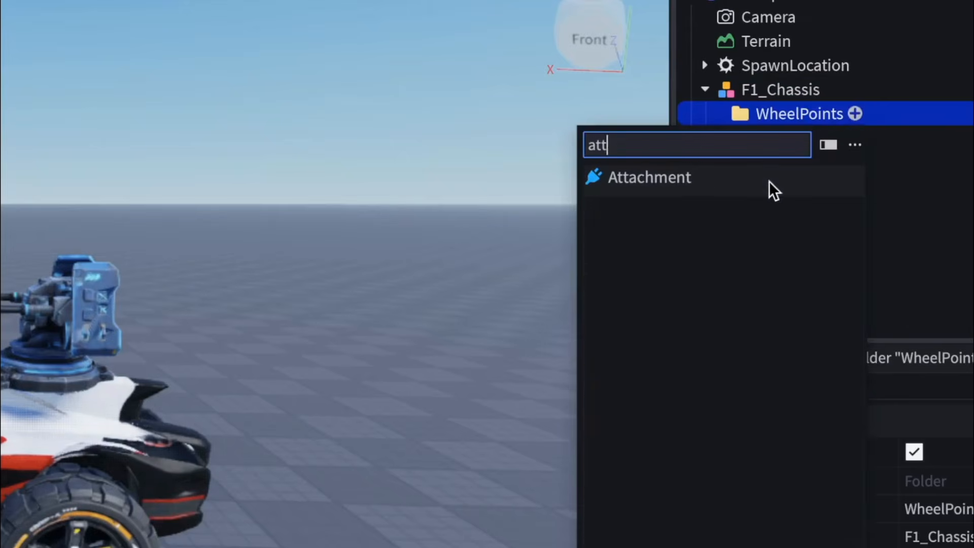
click(760, 178)
right_drag(505, 264, 505, 264)
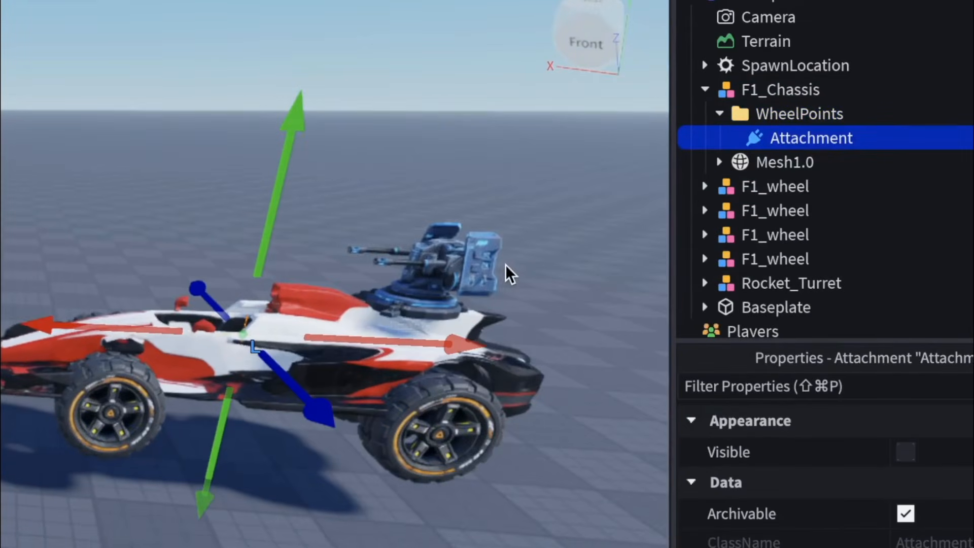
double_click(794, 140)
text(FrontLeft)
key(Return)
Copy the first front wheel's position, 4, 4, 12, to the FrontLeft attachment's world position
click(777, 189)
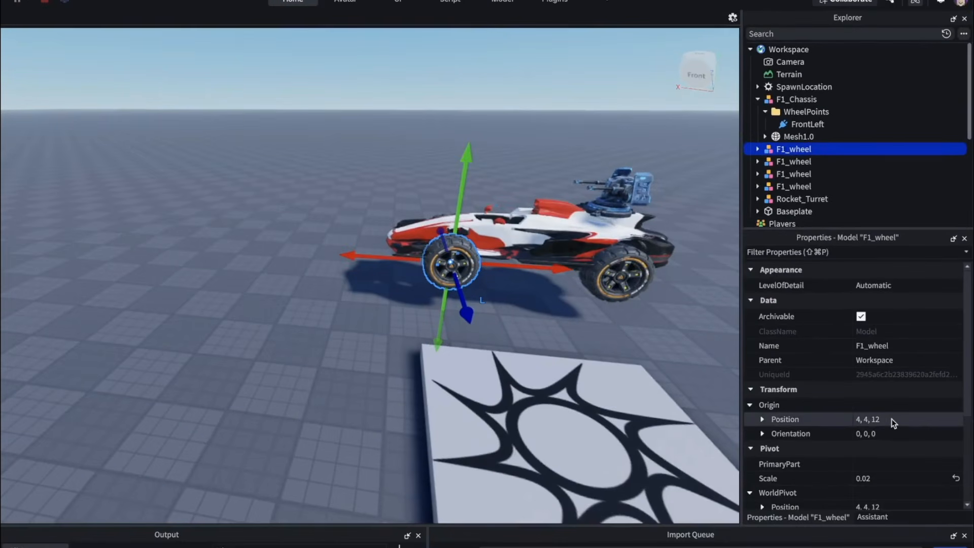
click(890, 420)
right_click(890, 420)
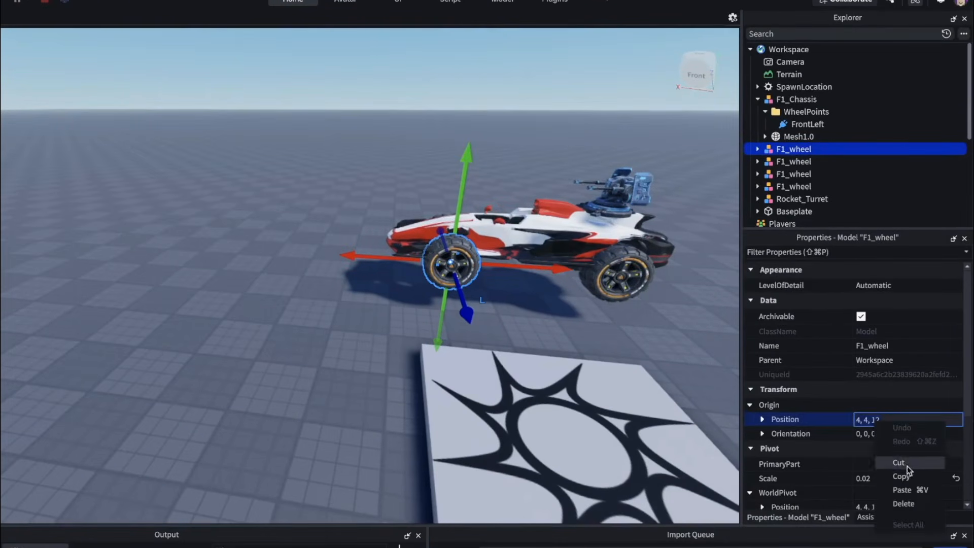
click(806, 124)
scroll(898, 425, down, 3)
scroll(898, 424, up, 3)
click(870, 421)
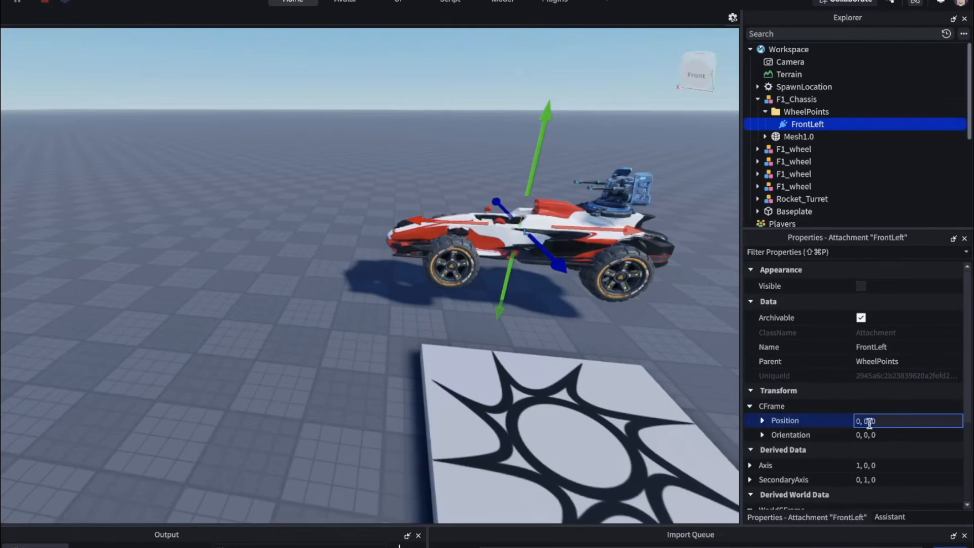
click(795, 150)
scroll(872, 408, down, 3)
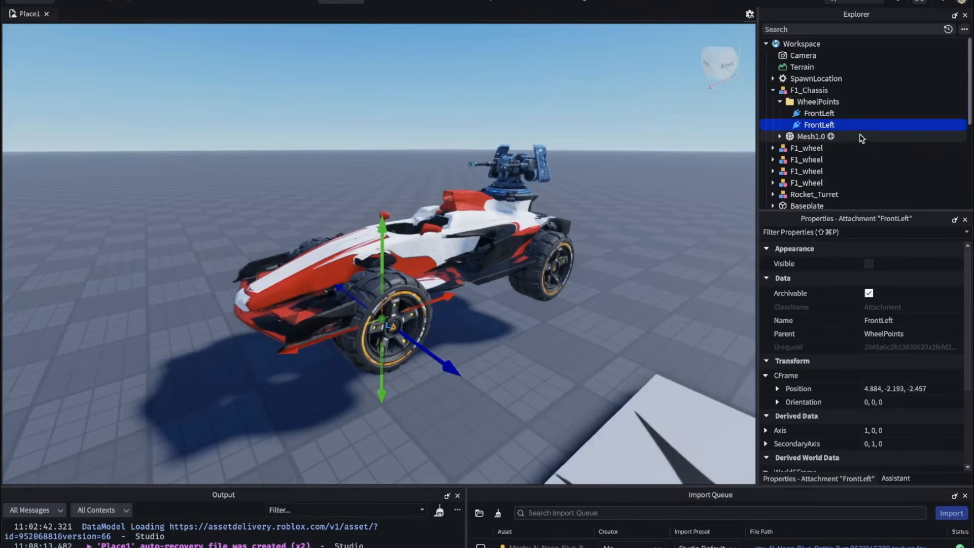
Rename the duplicate of the FrontLeft attachment as FrontRight
key(F2)
key(shift+Left)
key(shift+Left)
key(shift+Left)
key(shift+Left)
text(Right)
key(Return)
Copy the opposite front wheel's position, 4, 4, 17, to the FrontRight attachment
click(800, 161)
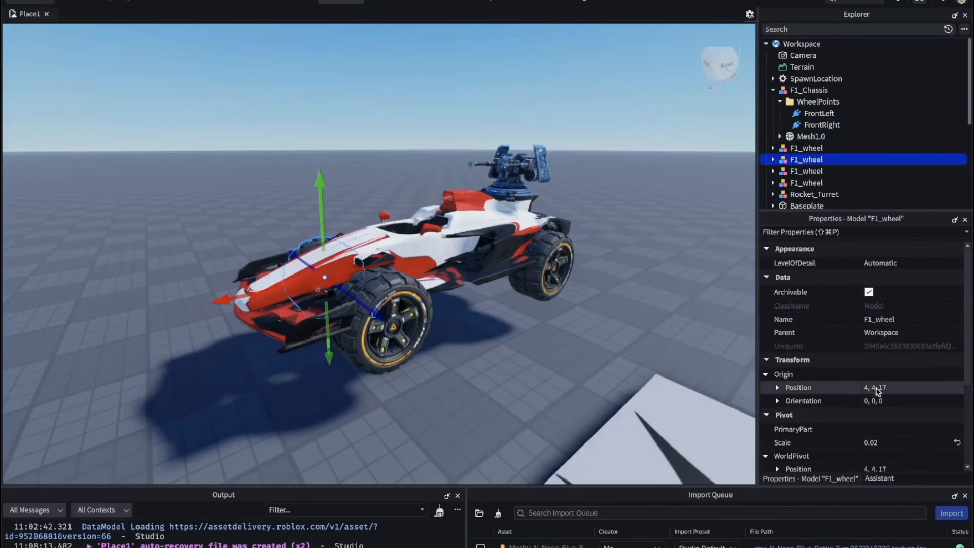
click(876, 388)
scroll(891, 391, down, 3)
click(820, 126)
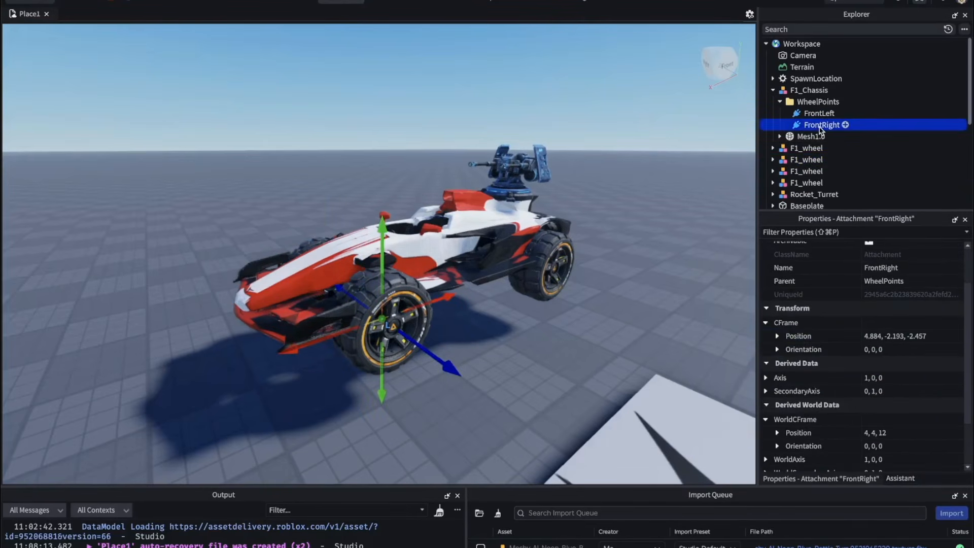
scroll(903, 349, down, 2)
scroll(903, 348, up, 5)
click(893, 389)
text(4, 4, 17)
key(Return)
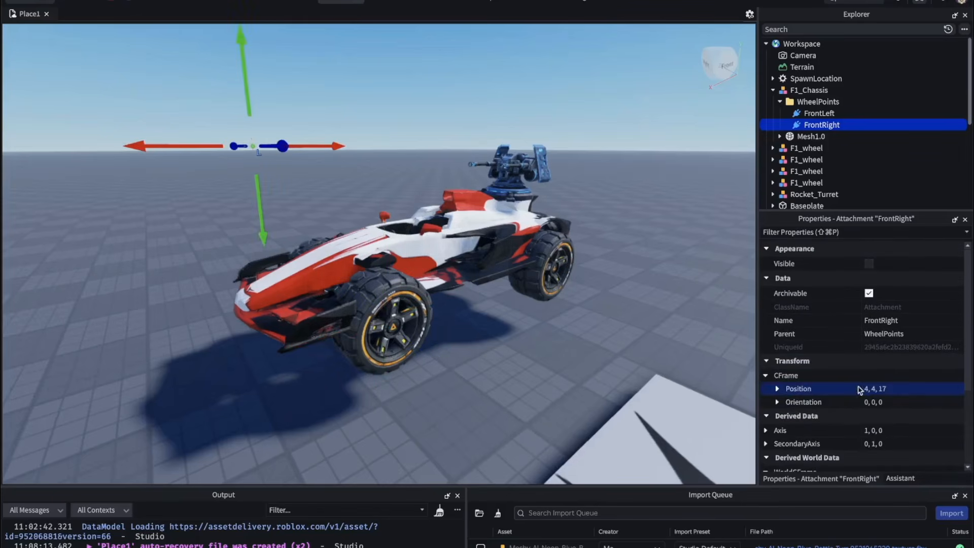
scroll(893, 409, down, 5)
Duplicate the FrontLeft attachment in WheelPoints and rename the copy BackLeft
right_drag(571, 311, 699, 190)
click(818, 101)
click(845, 102)
click(822, 125)
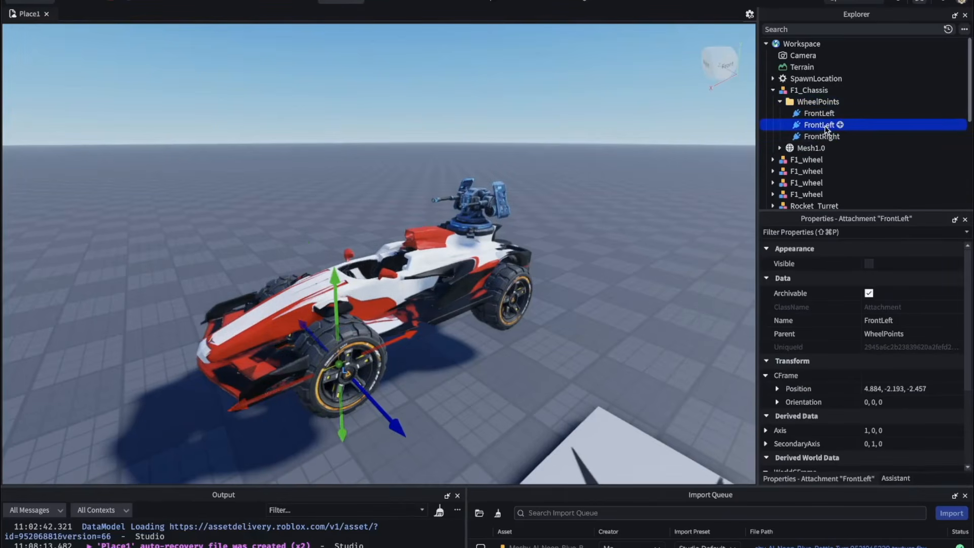
double_click(825, 126)
text(backL)
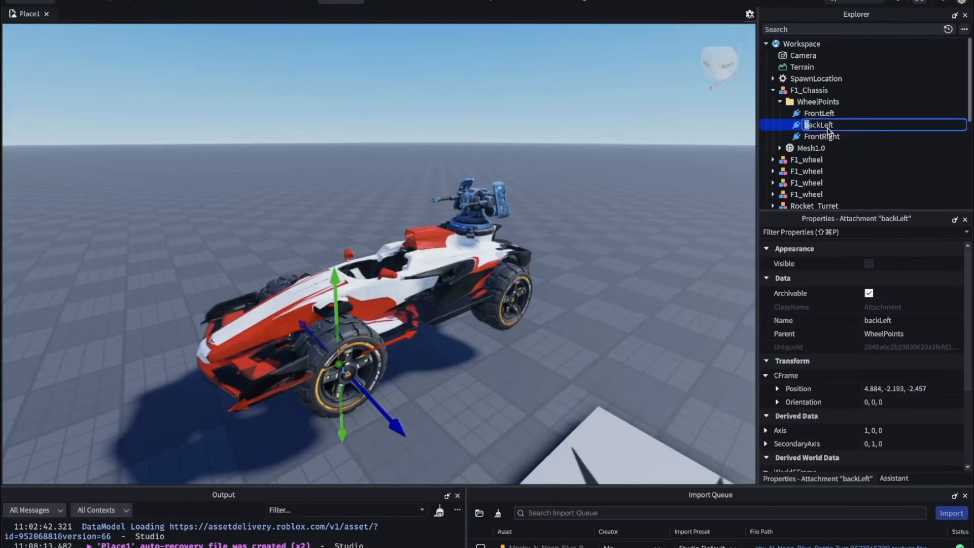
Set the BackLeft attachment's world position to the matching rear wheel's position, -6.674, 4, 12
click(822, 182)
scroll(877, 333, down, 1)
click(819, 125)
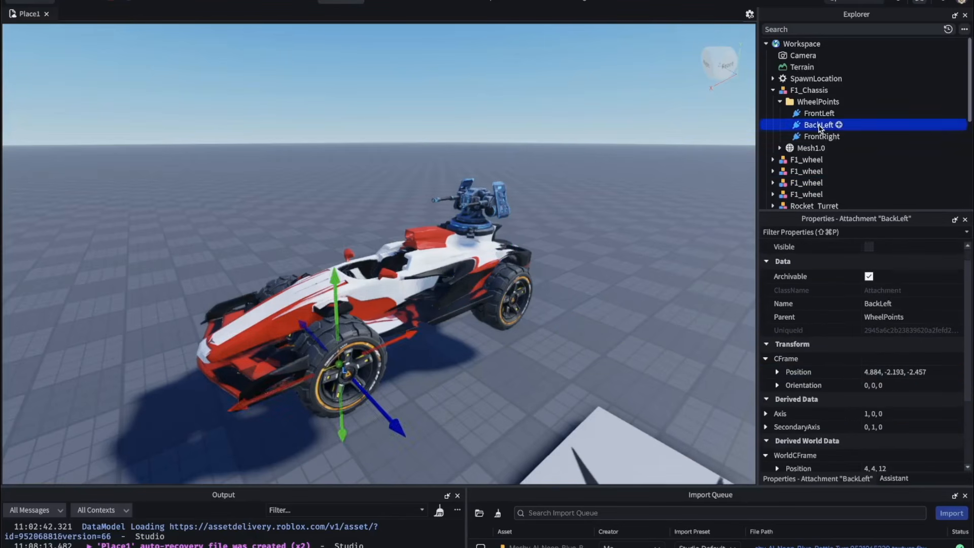
scroll(862, 330, down, 3)
click(883, 369)
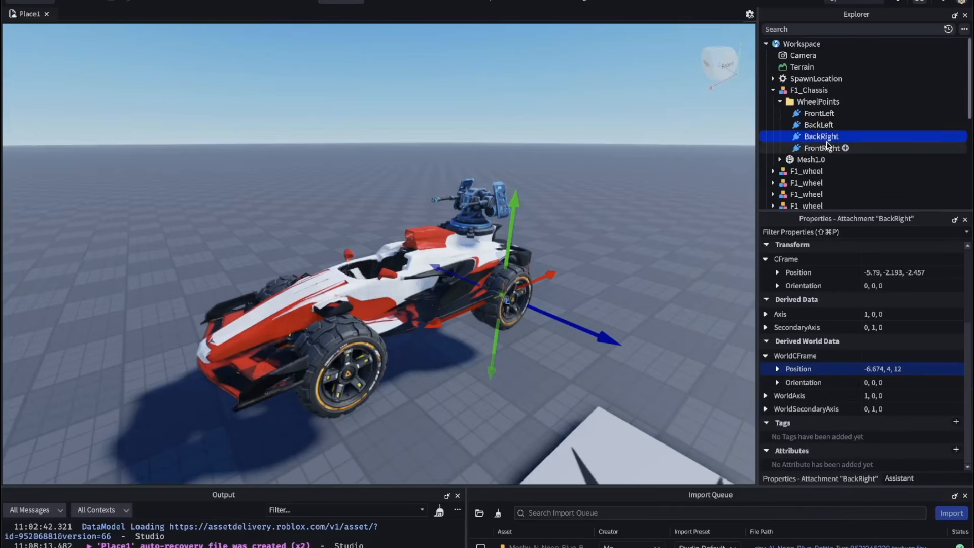
Copy the opposite rear wheel's position, -6.674, 4, 17, to the BackRight attachment's world position
scroll(842, 176, down, 2)
click(842, 175)
click(901, 306)
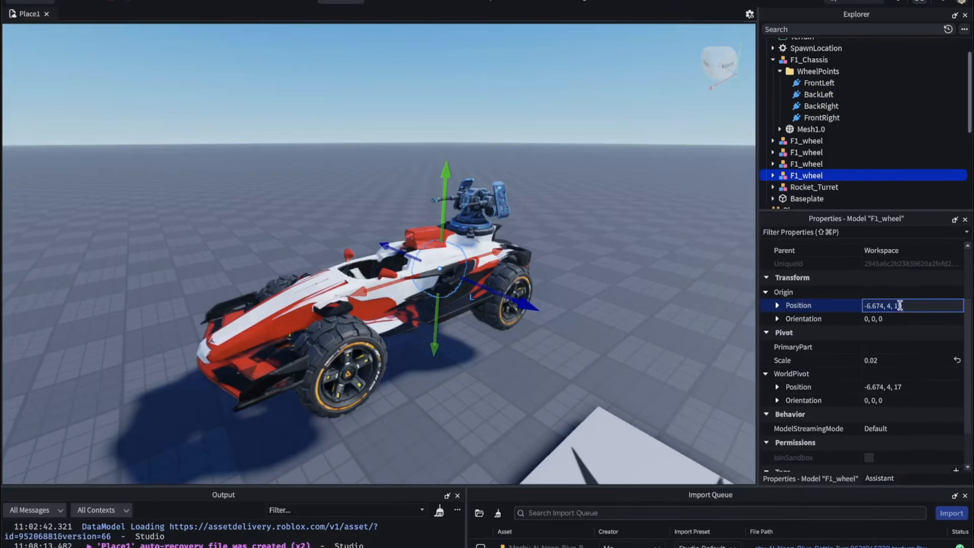
click(883, 105)
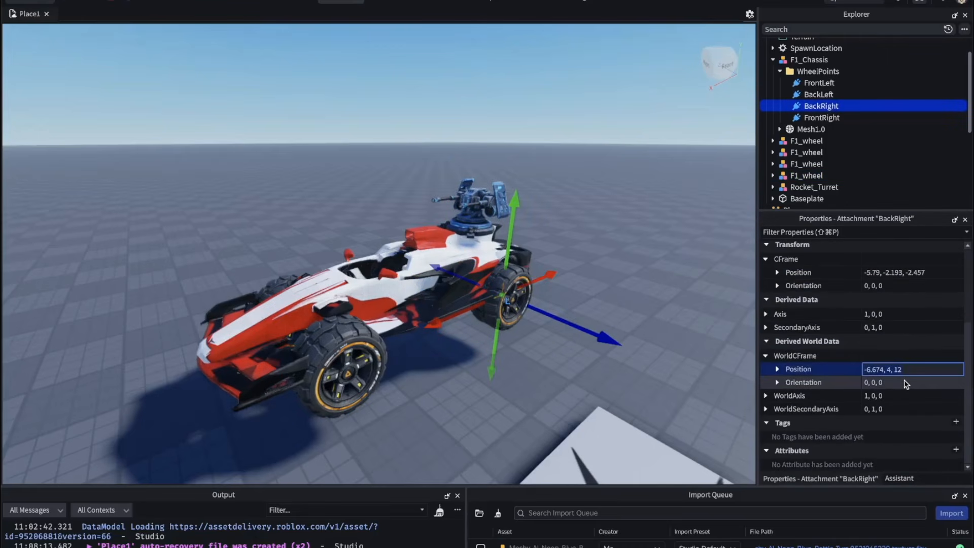
click(818, 82)
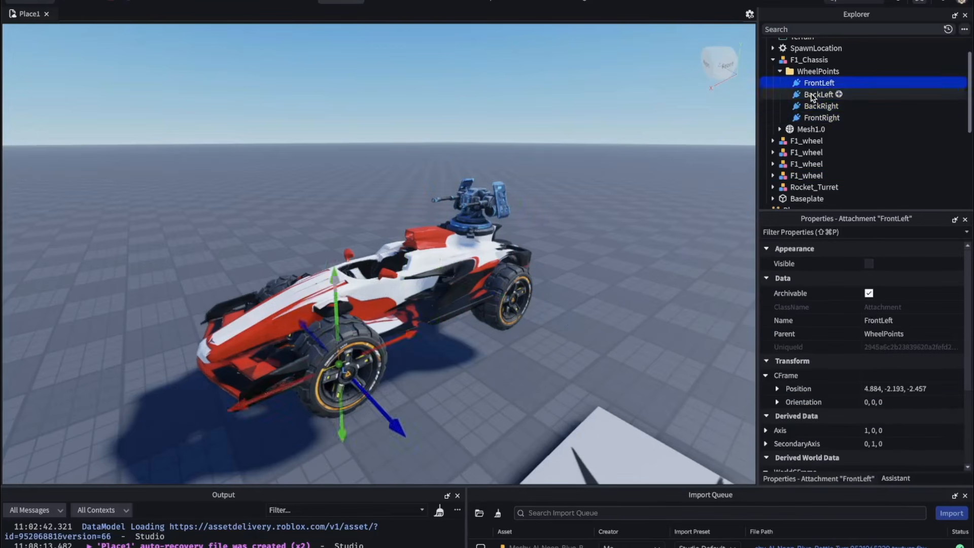
click(821, 117)
Add a folder named TurretPoint to F1_Chassis and create an attachment named MainTurret in it
click(812, 59)
click(834, 59)
text(folder)
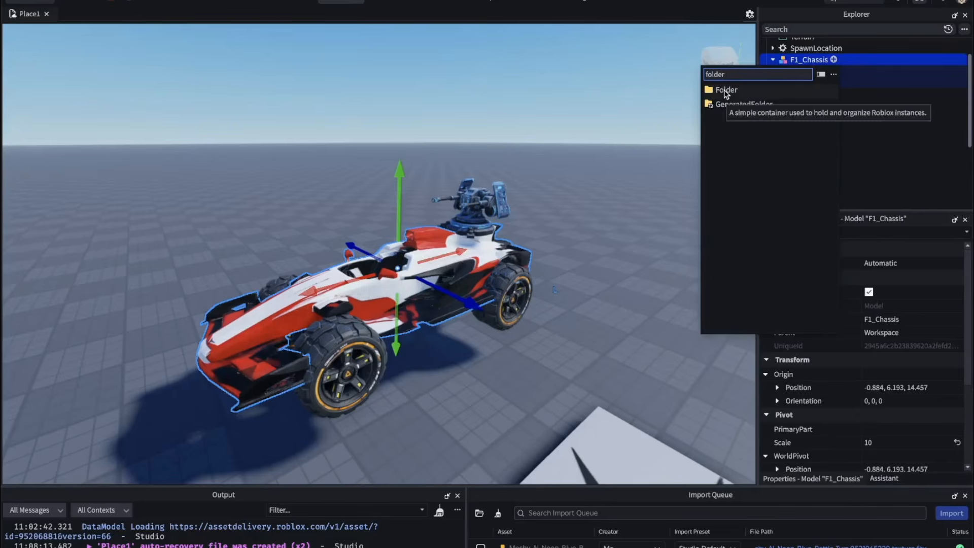
click(725, 89)
text(TurretPoint)
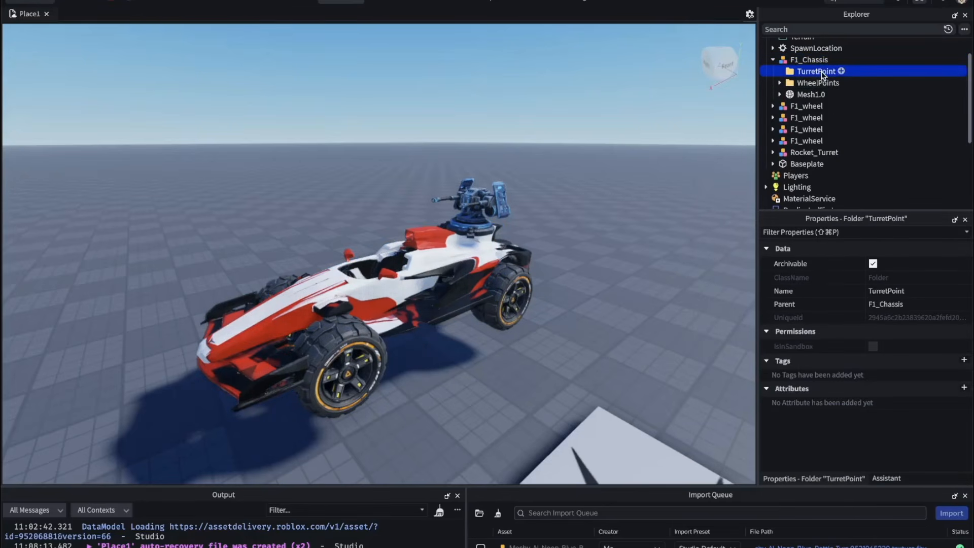
click(840, 71)
click(743, 101)
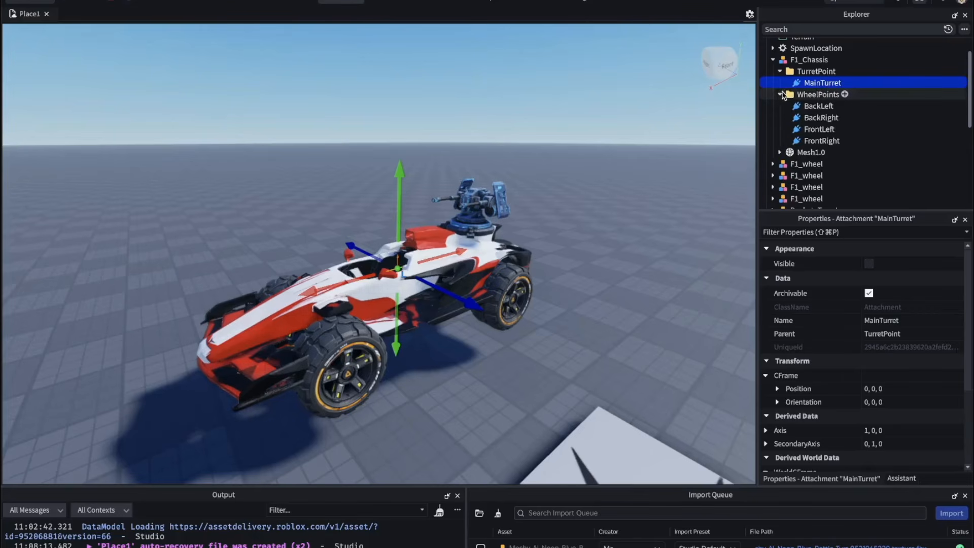
Set the MainTurret attachment's world position to the Rocket_Turret's position, -6, 8.851, 14.39
click(811, 165)
scroll(888, 325, down, 3)
click(903, 296)
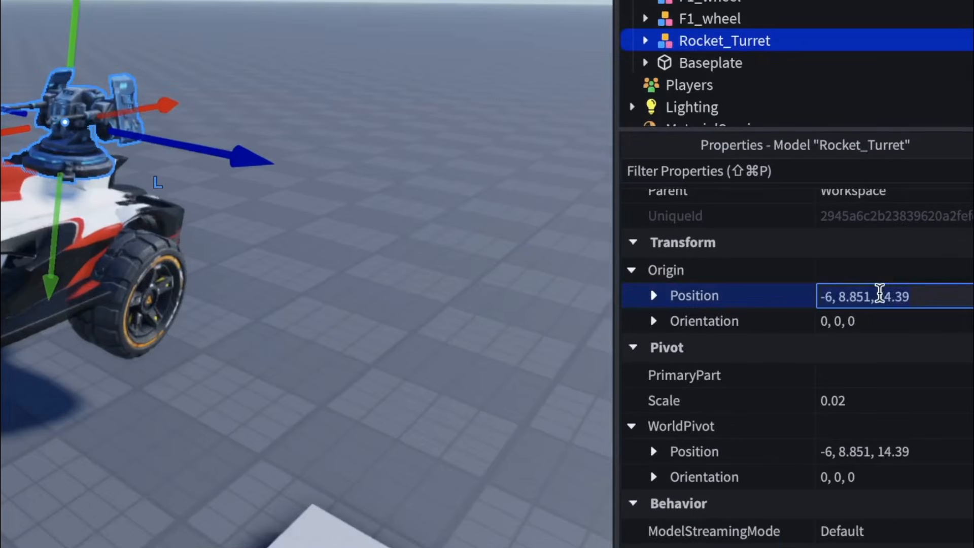
click(822, 82)
click(913, 369)
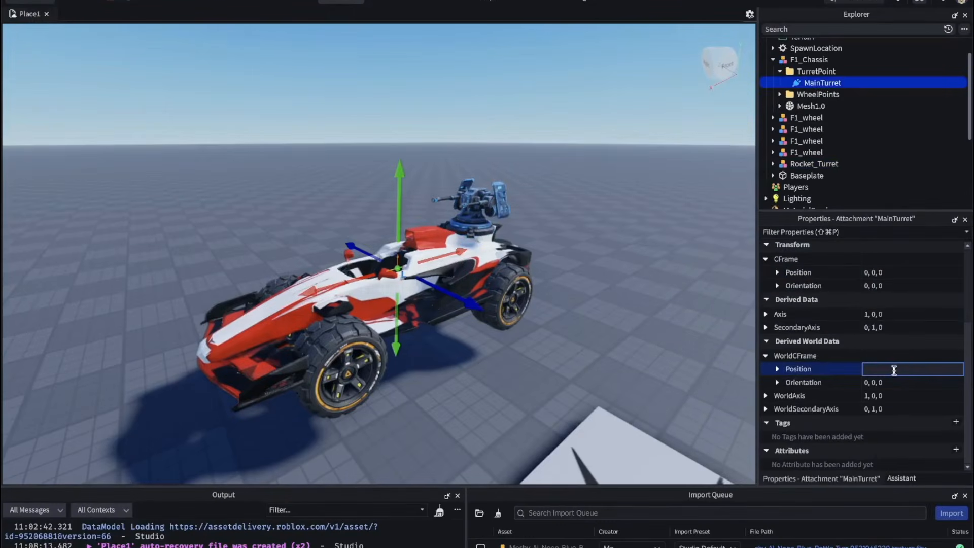
key(Return)
click(678, 132)
Move the F1_Chassis model away from the loose wheels and turret, to about Z 42.5
click(790, 87)
click(780, 71)
click(773, 60)
double_click(808, 60)
drag(518, 278, 407, 214)
right_drag(408, 215, 396, 251)
click(398, 250)
scroll(397, 250, up, 3)
click(397, 250)
key(f)
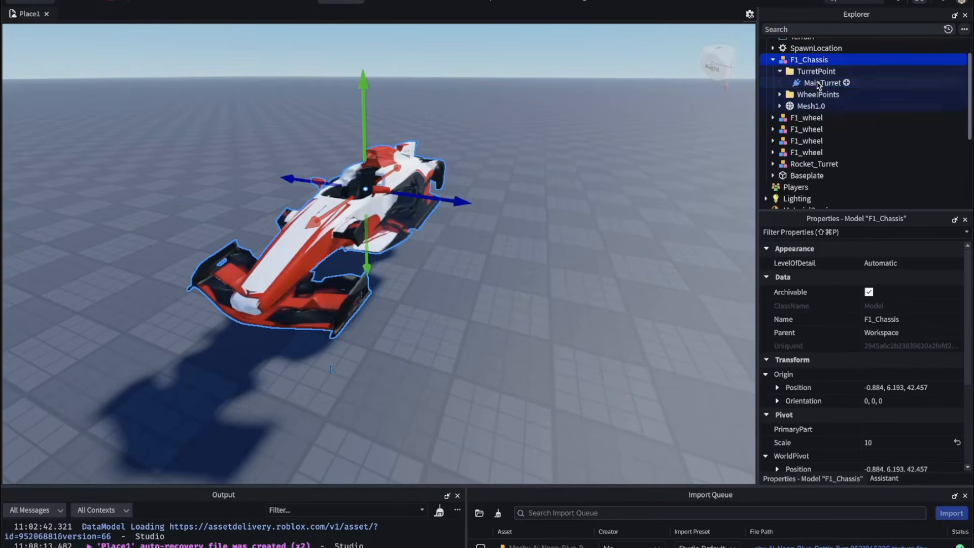
Check the placement of the MainTurret attachment and the four wheel attachments on the moved F1 chassis
click(819, 86)
right_drag(702, 168, 678, 172)
click(780, 94)
click(811, 106)
click(814, 118)
click(817, 130)
click(817, 140)
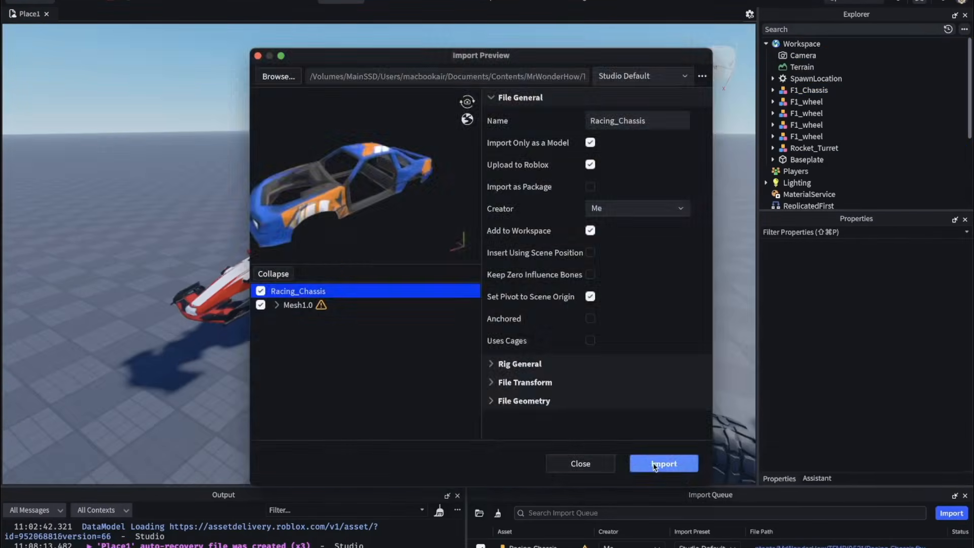
Import the Racing_Chassis model into the workspace with the Studio Default preset
click(663, 462)
drag(468, 530, 334, 531)
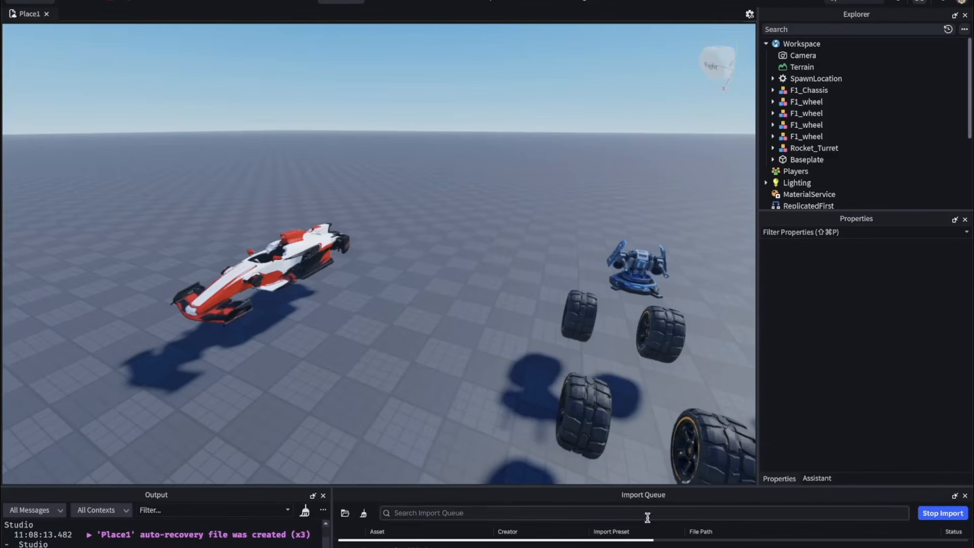
double_click(816, 147)
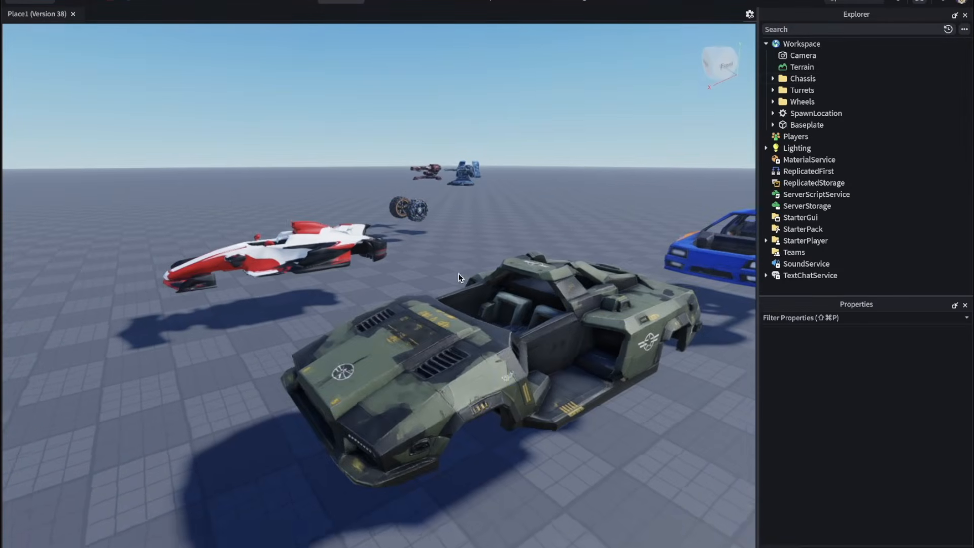
Look over the F1 and military chassis models in the organized Chassis folder
click(203, 276)
click(427, 332)
right_drag(517, 334, 518, 335)
click(525, 310)
right_drag(443, 352, 443, 352)
key(f)
click(854, 99)
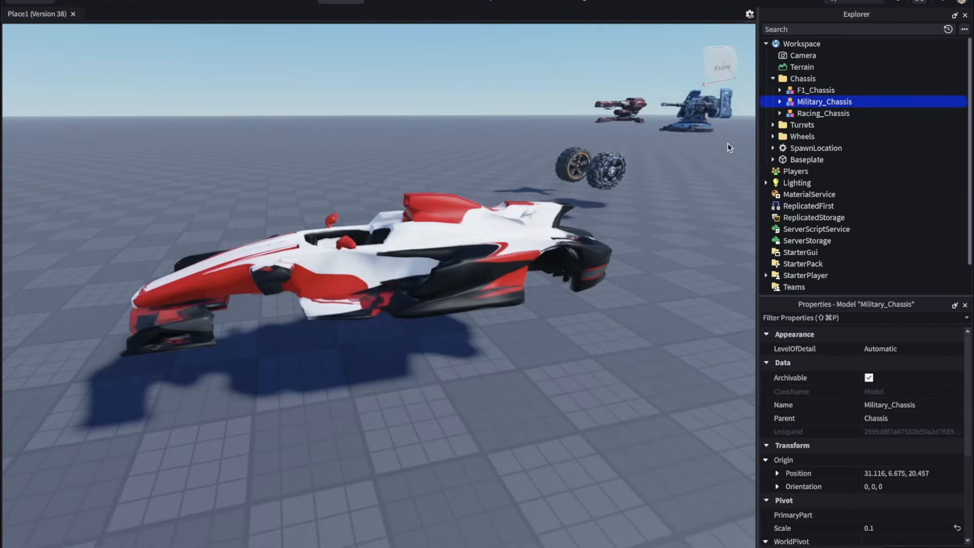
key(f)
Examine the RearLeft and RearRight wheel attachments on the Military_Chassis
click(797, 115)
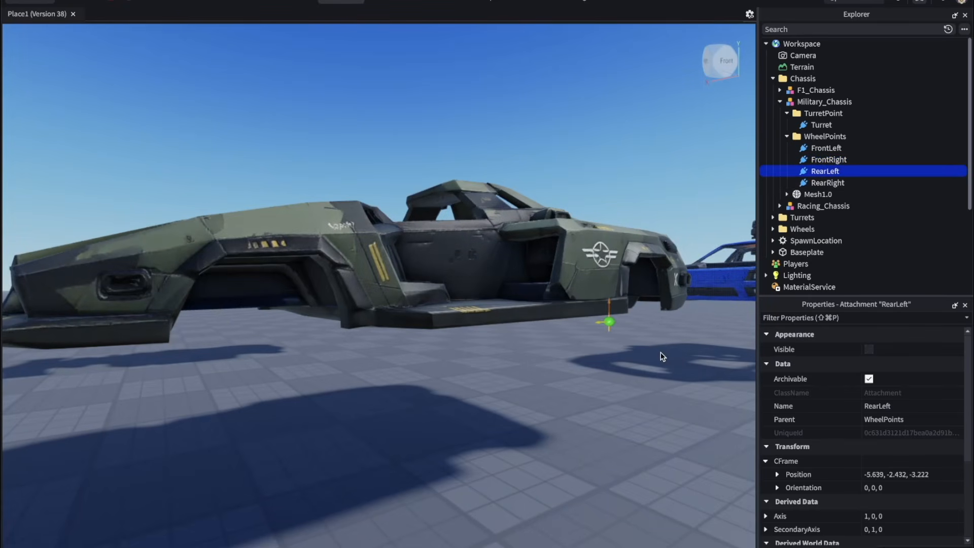
scroll(660, 352, up, 5)
right_drag(660, 352, 660, 352)
scroll(660, 353, down, 5)
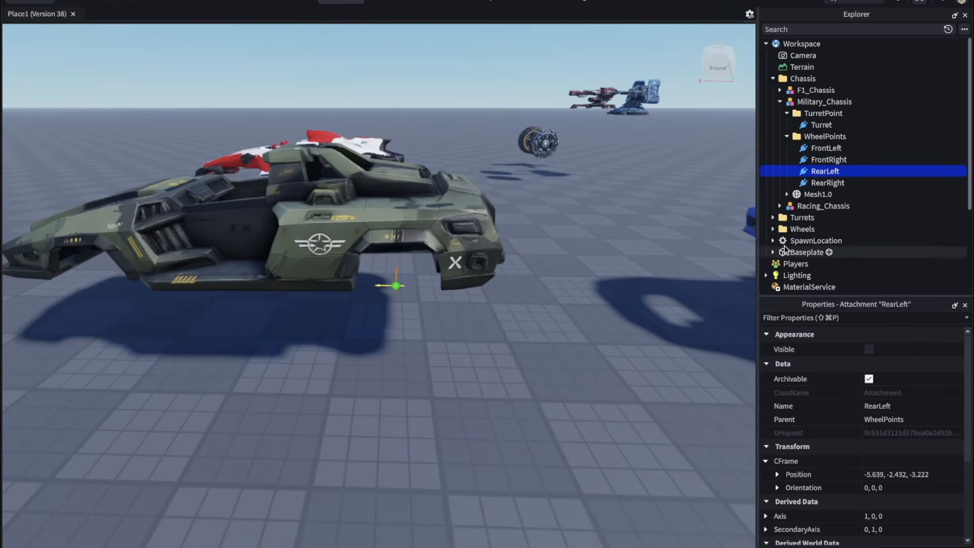
click(821, 183)
right_drag(663, 263, 662, 262)
scroll(663, 263, up, 5)
scroll(664, 263, down, 4)
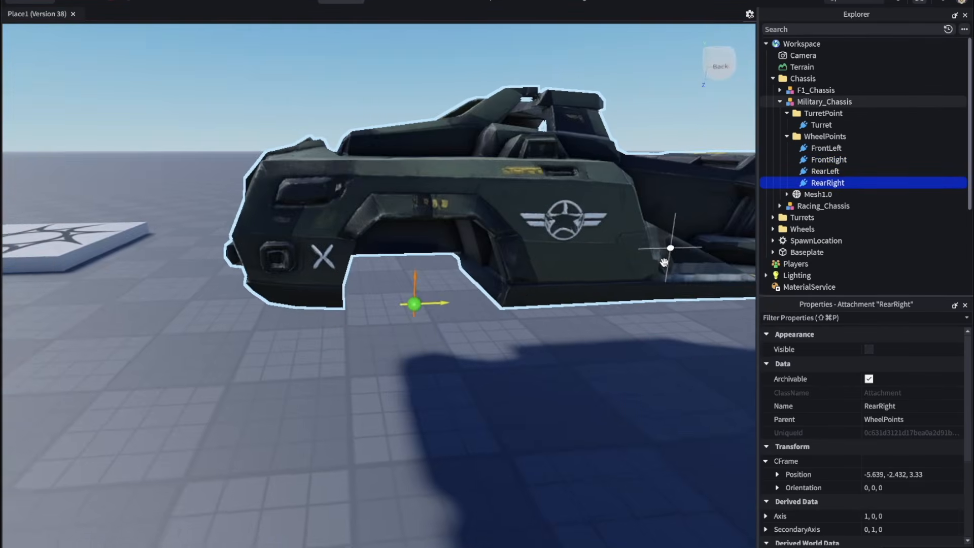
scroll(663, 263, down, 5)
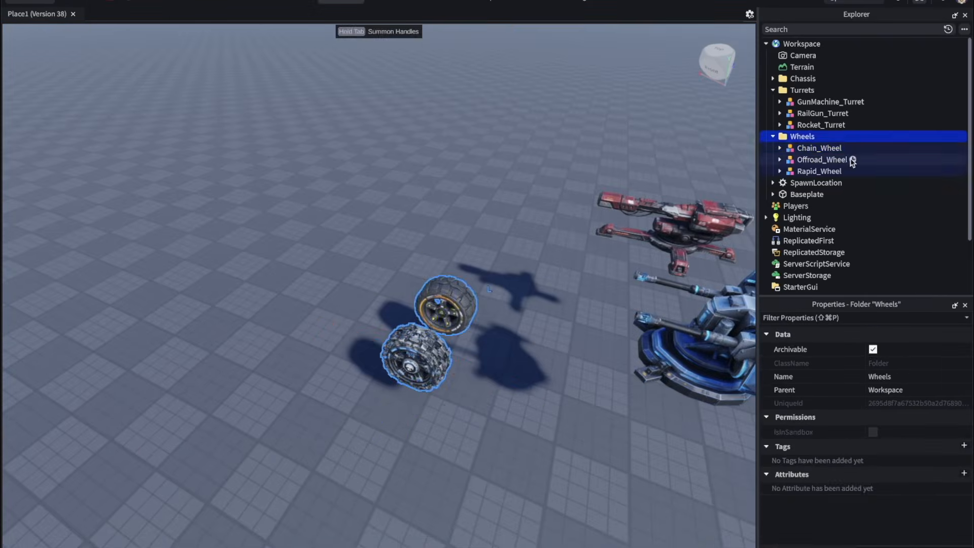
Examine the Chain_Wheel model in the Wheels folder and the GunMachine_Turret in the Turrets folder
click(819, 148)
key(f)
right_drag(616, 267, 672, 262)
scroll(615, 267, down, 3)
scroll(672, 262, down, 5)
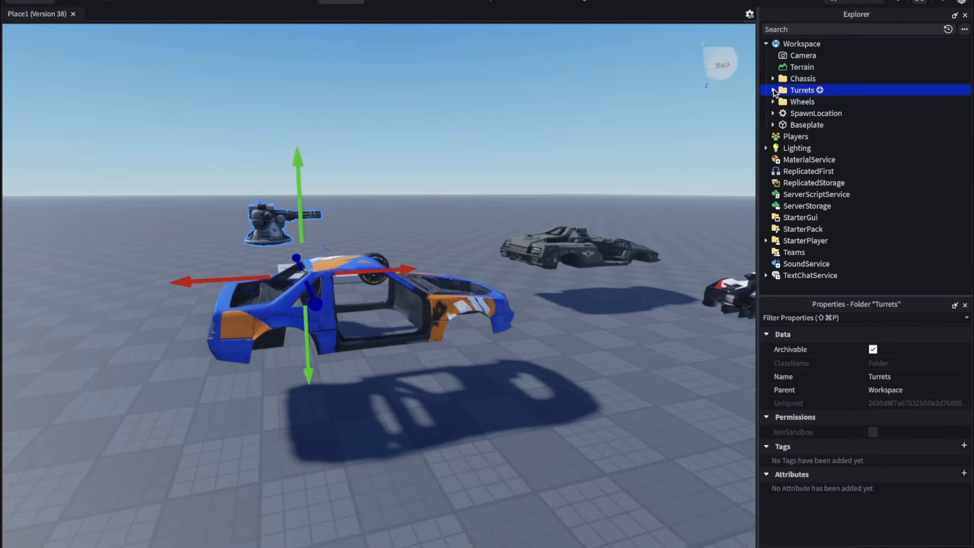
click(829, 102)
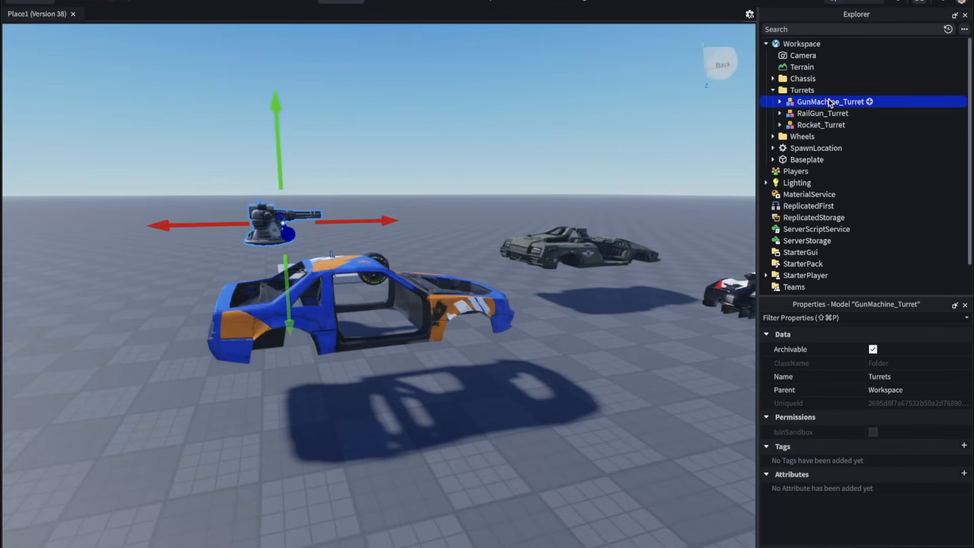
Examine the GunMachine_Turret, RailGun_Turret and Rocket_Turret models up close in the Turrets folder
key(f)
right_drag(599, 297, 599, 298)
click(822, 113)
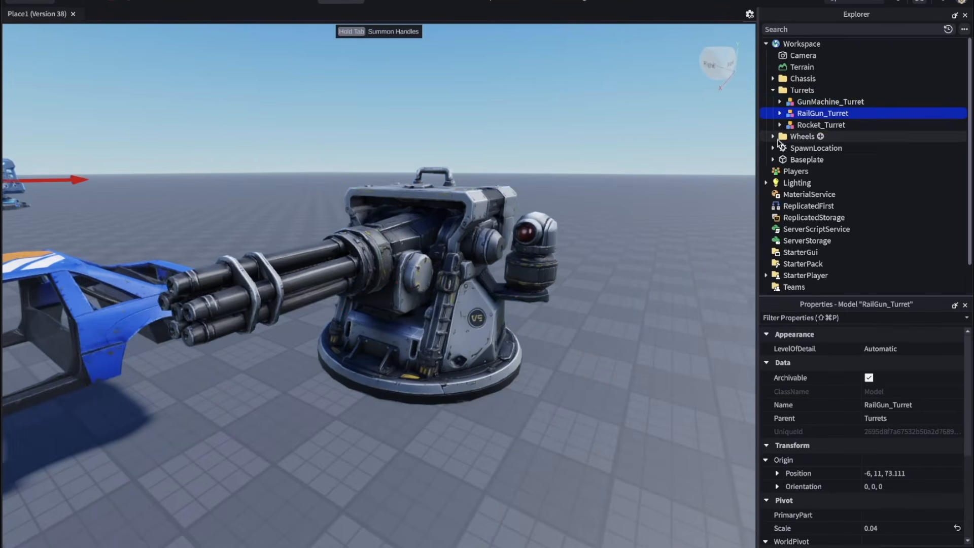
key(f)
right_drag(656, 245, 627, 250)
click(821, 125)
key(f)
scroll(627, 250, down, 5)
scroll(627, 250, up, 4)
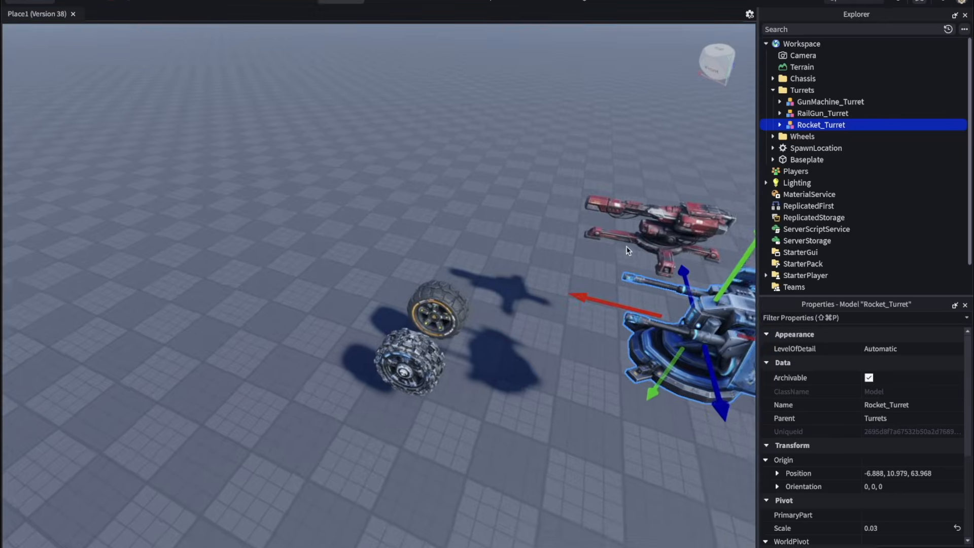
Examine the Rapid_Wheel model in the Wheels folder and look over the surrounding vehicle parts
click(819, 171)
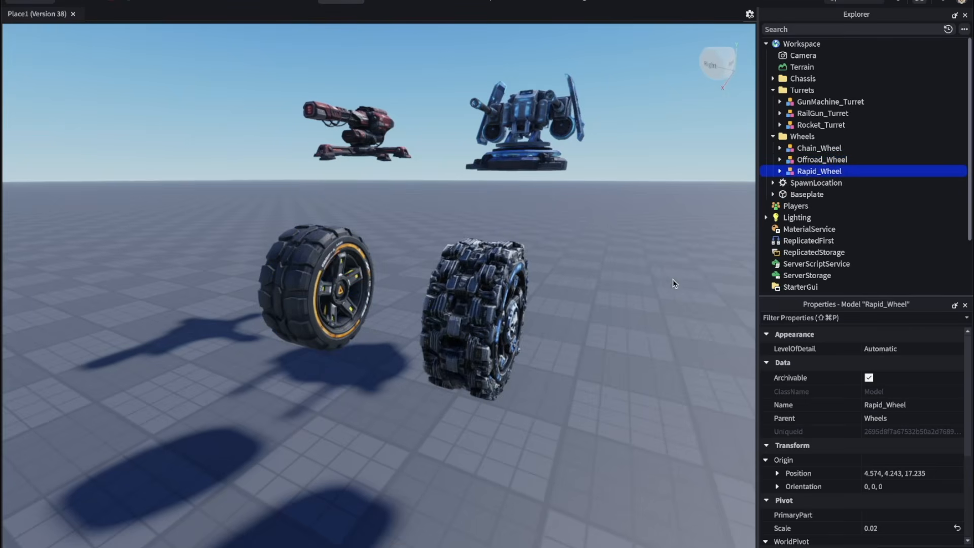
key(f)
right_drag(647, 298, 647, 299)
scroll(648, 299, down, 4)
scroll(647, 299, down, 3)
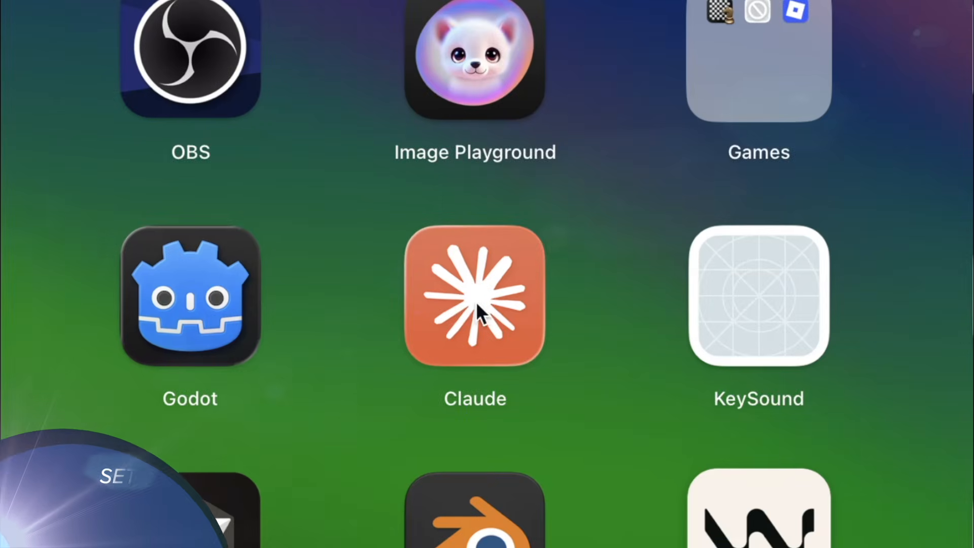
Switch to the Claude desktop app and select the Opus 4.8 model for the chat
click(476, 302)
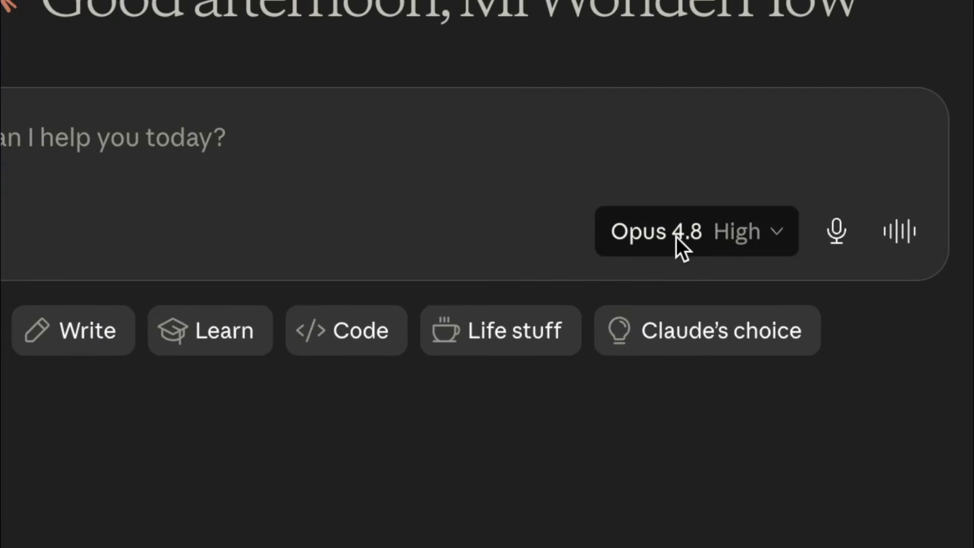
click(677, 237)
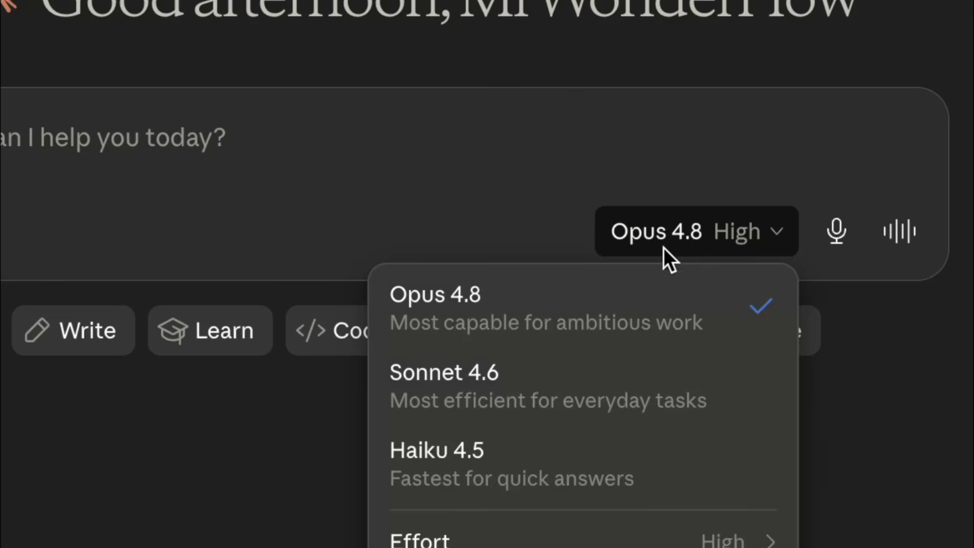
click(662, 318)
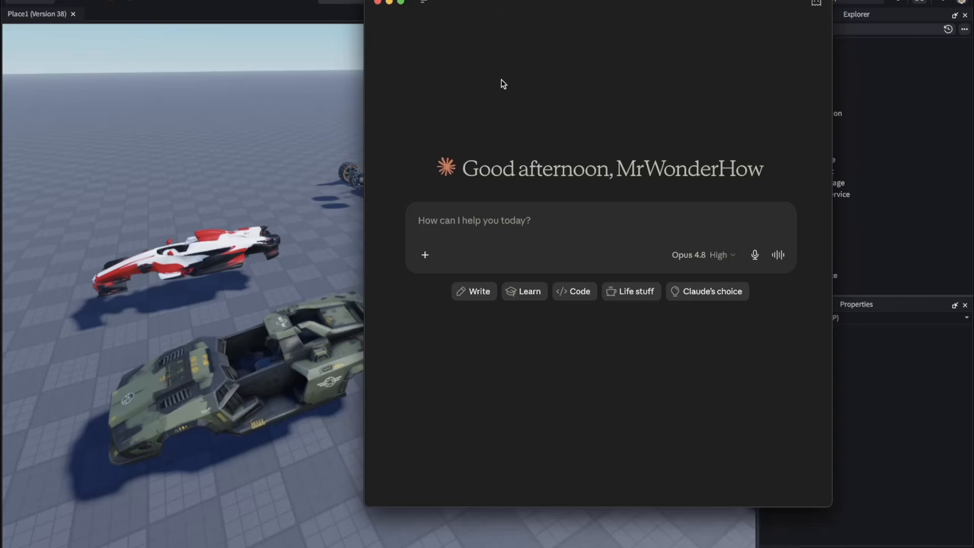
Check the Roblox_Studio local MCP server in Claude's developer settings
key(super+comma)
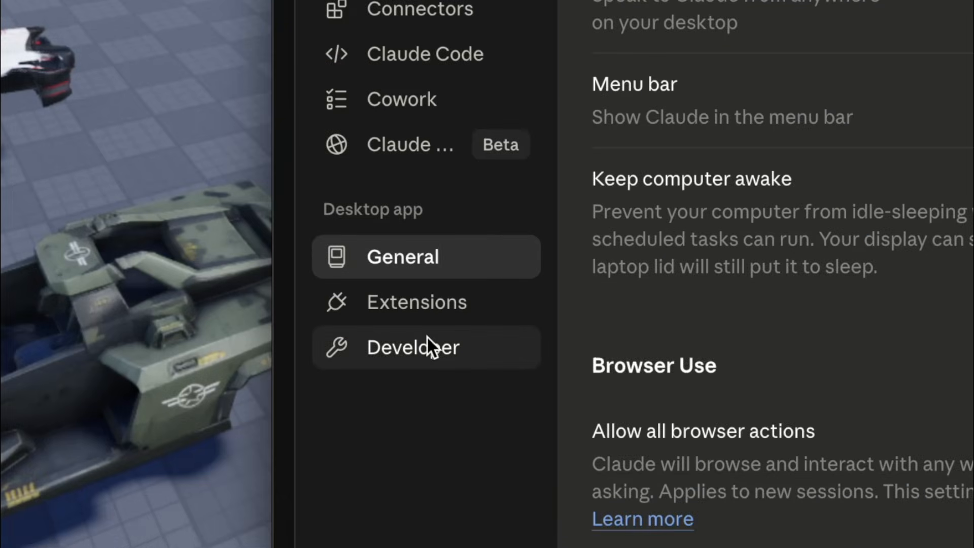
click(428, 361)
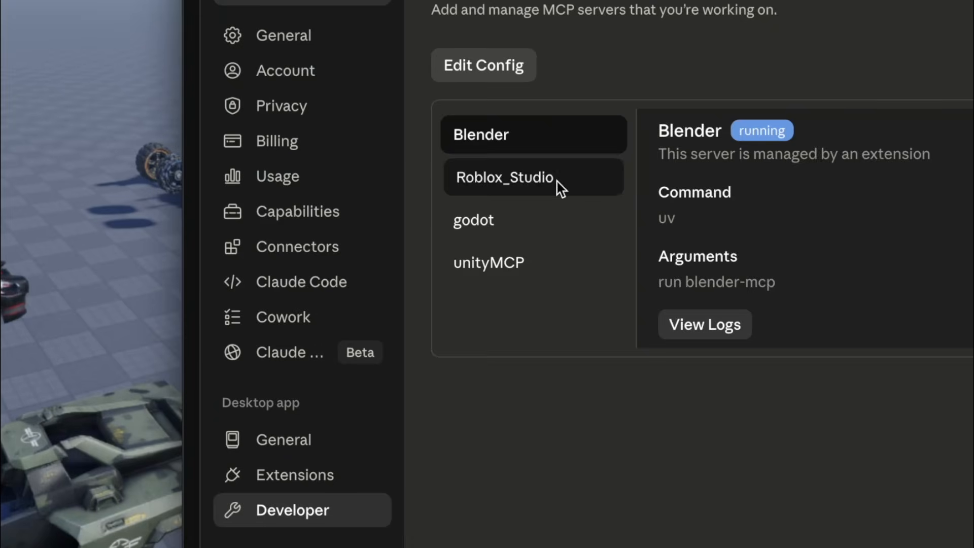
click(571, 183)
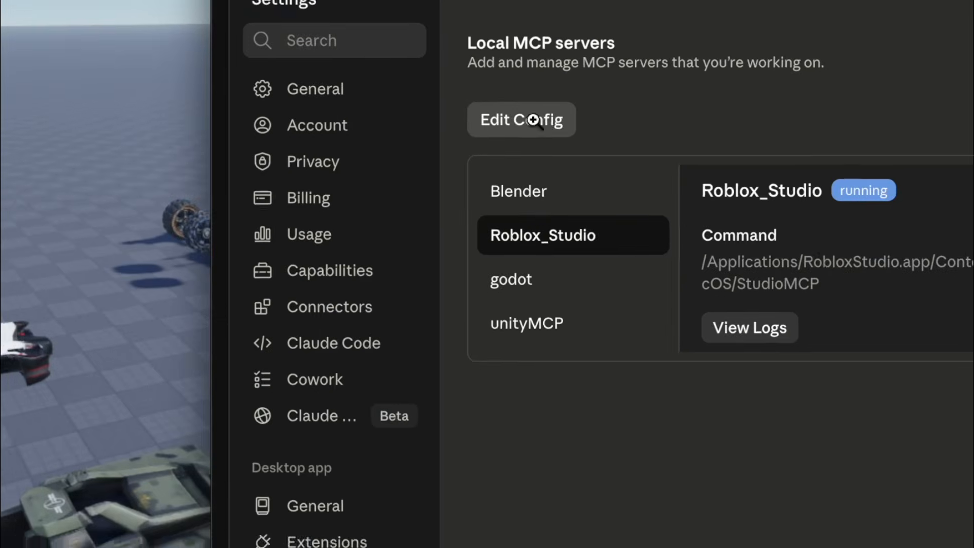
Open claude_desktop_config.json from the MCP server settings in Visual Studio Code and inspect its Roblox_Studio entry
click(537, 126)
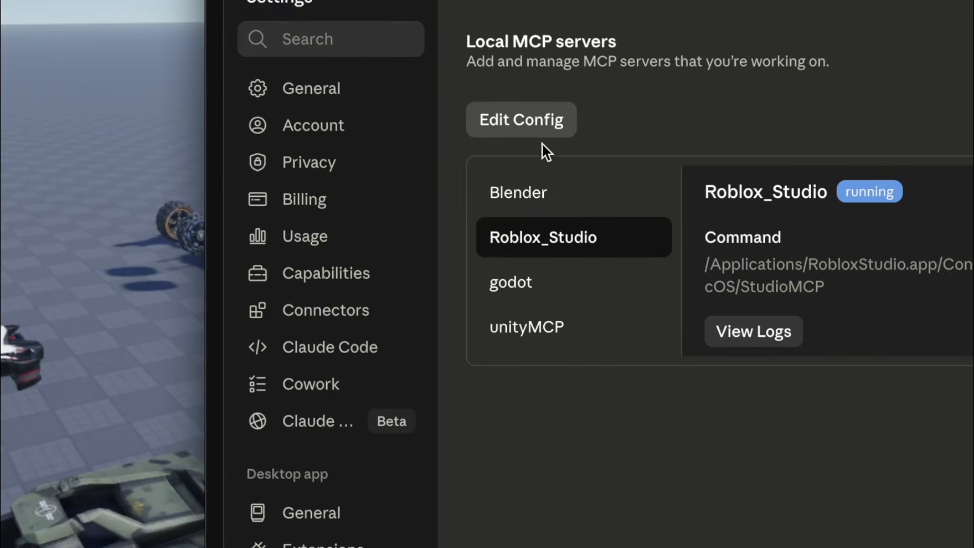
right_click(573, 271)
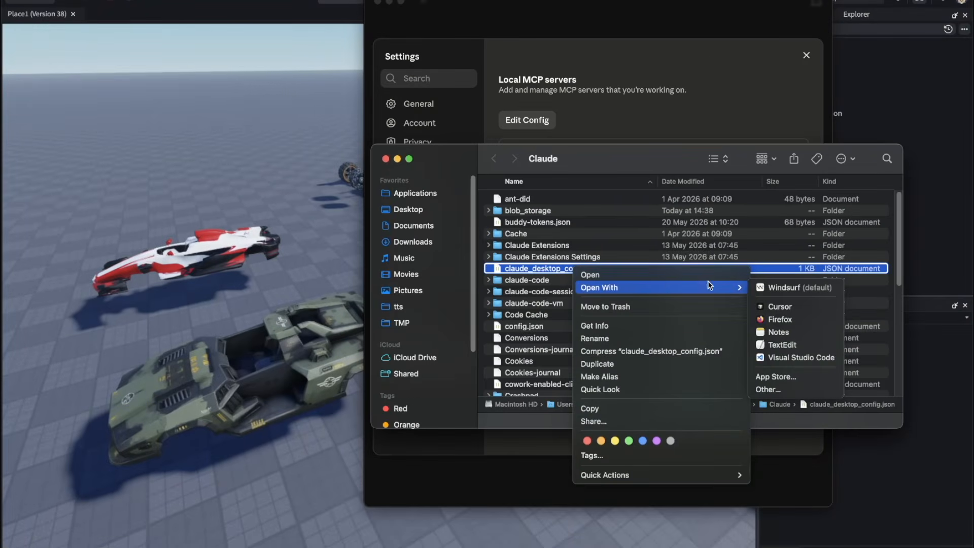
click(776, 361)
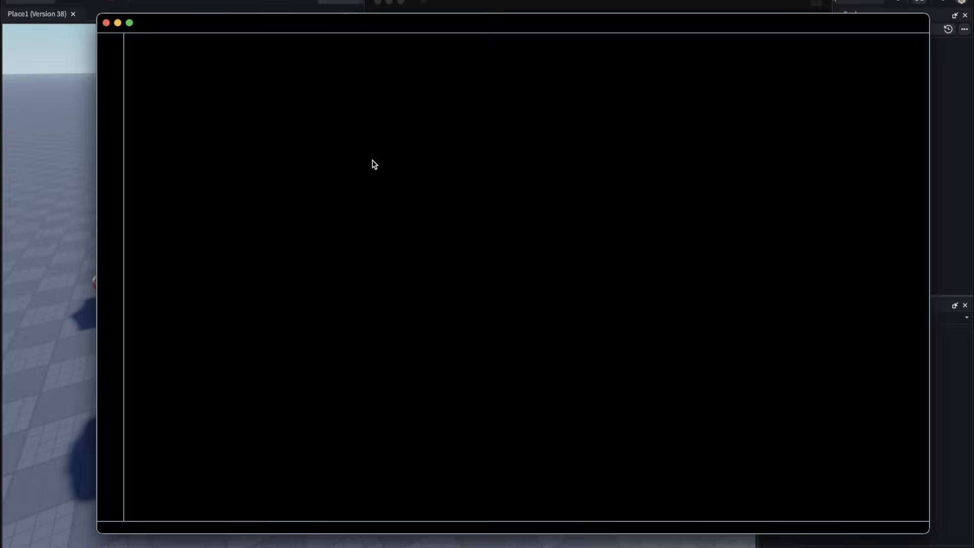
click(362, 60)
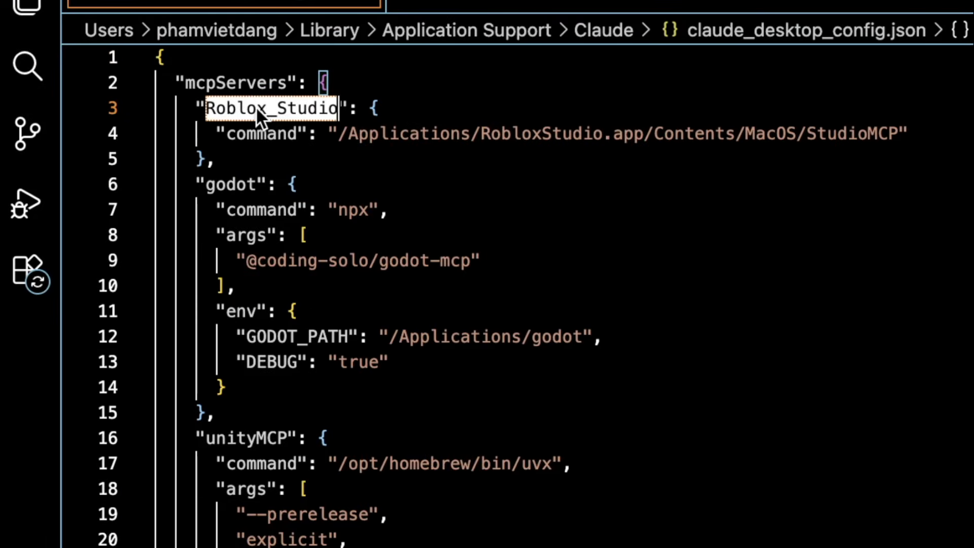
click(260, 151)
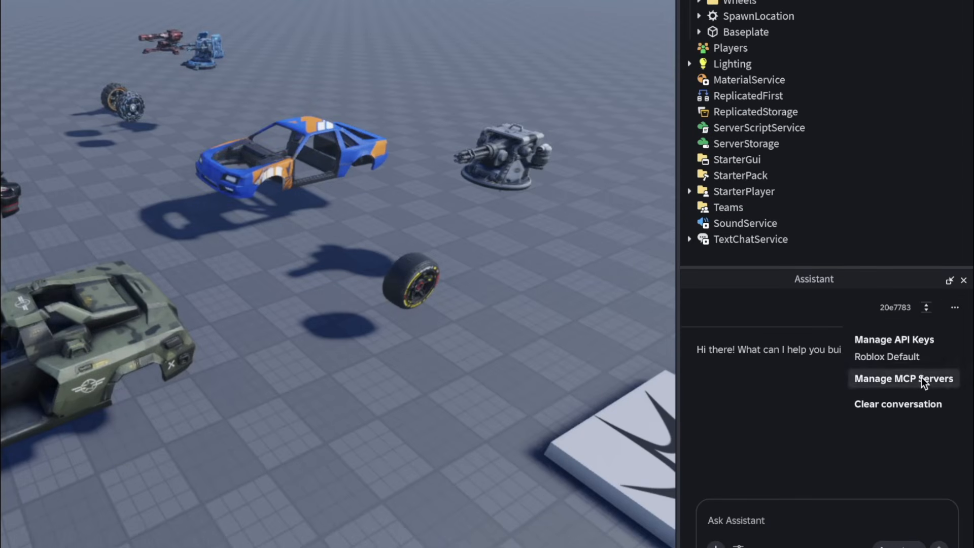
Switch to Roblox Studio and inspect the mcpServers JSON configuration in the Assistant's MCP server setup instructions
click(921, 377)
click(233, 313)
scroll(230, 321, down, 3)
click(244, 300)
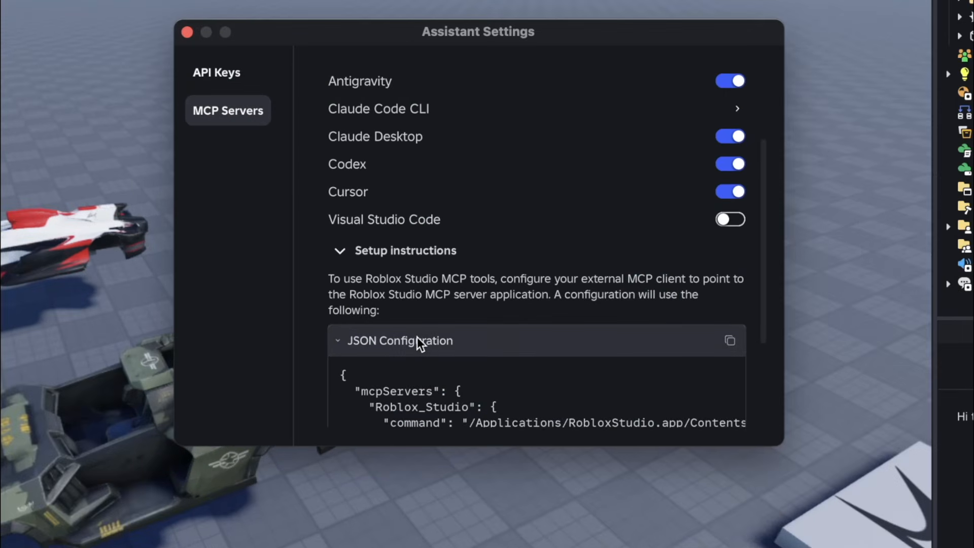
scroll(464, 300, down, 5)
drag(442, 313, 326, 251)
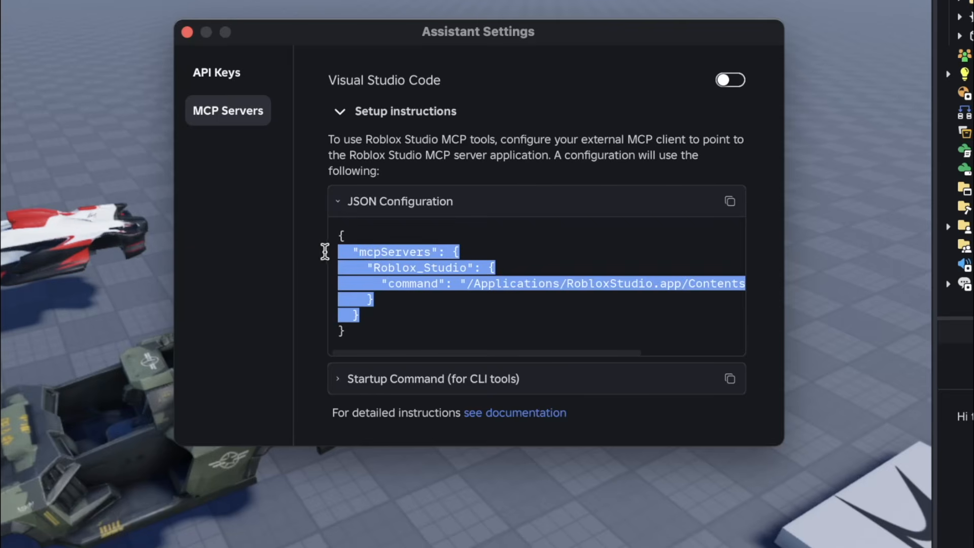
click(388, 316)
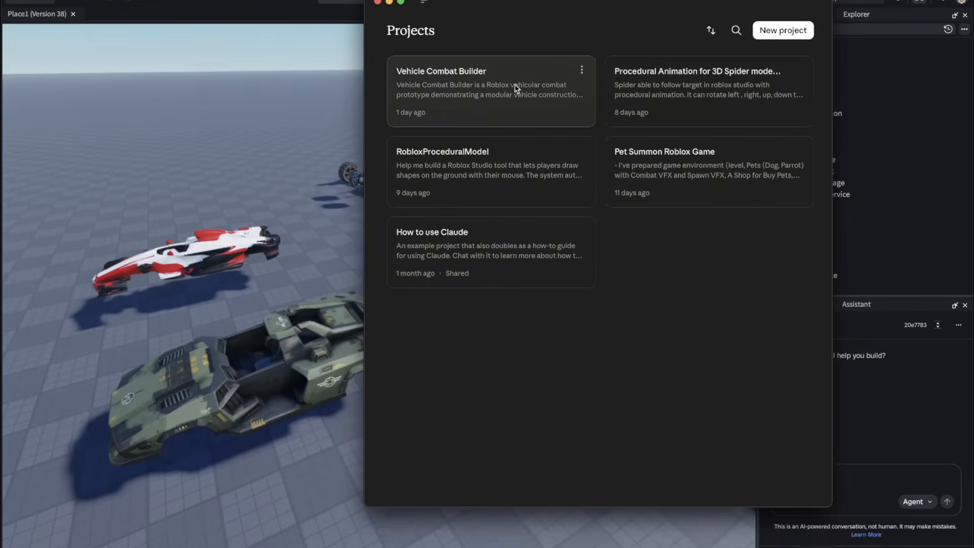
Open the Vehicle Combat Builder project in Claude and expand its full description
click(347, 127)
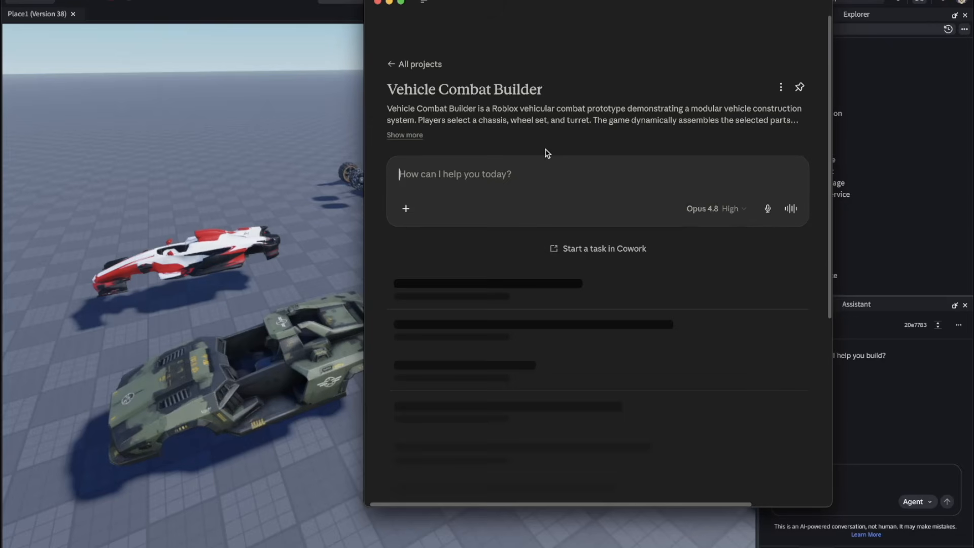
click(411, 135)
drag(706, 1, 701, 19)
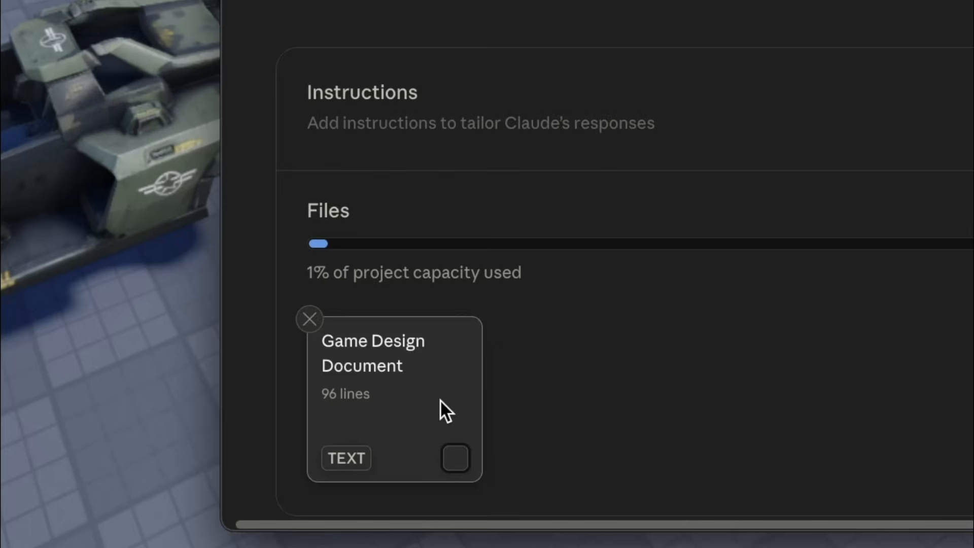
Open the project's Game Design Document and read through its project structure and phased prototype features
click(439, 401)
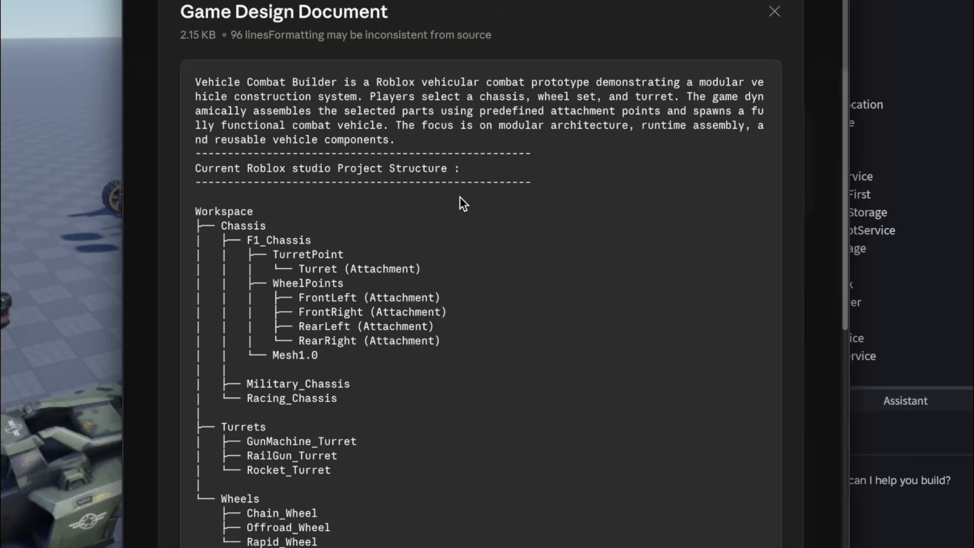
scroll(460, 197, down, 1)
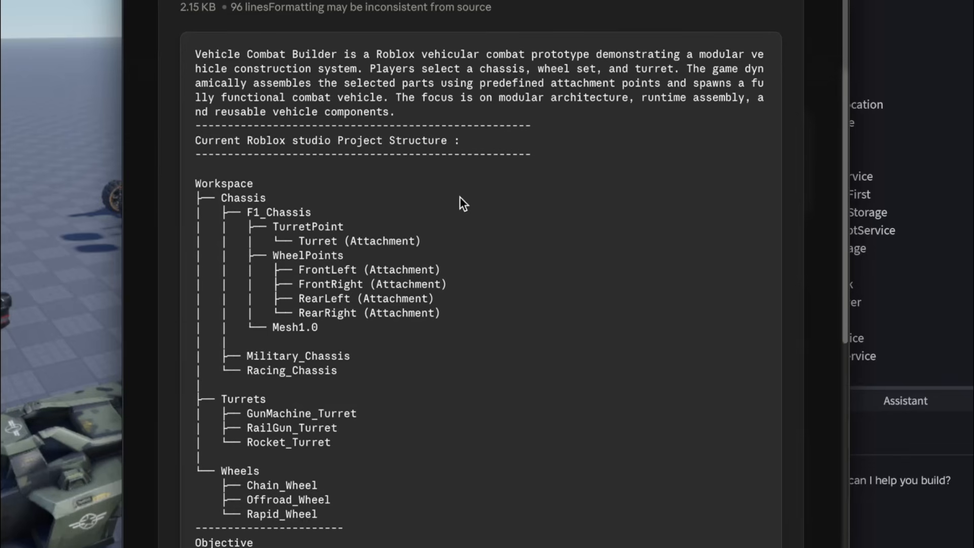
drag(195, 144, 454, 149)
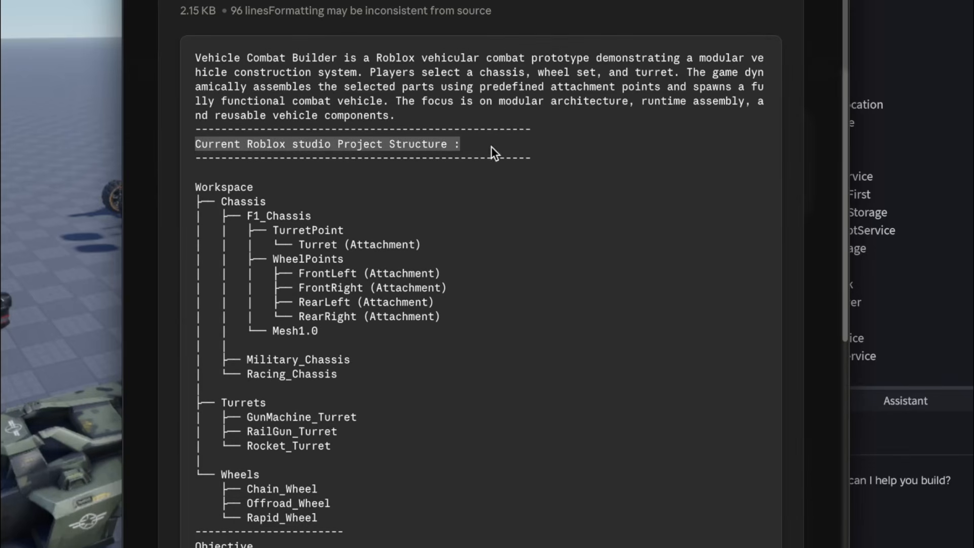
scroll(415, 164, down, 12)
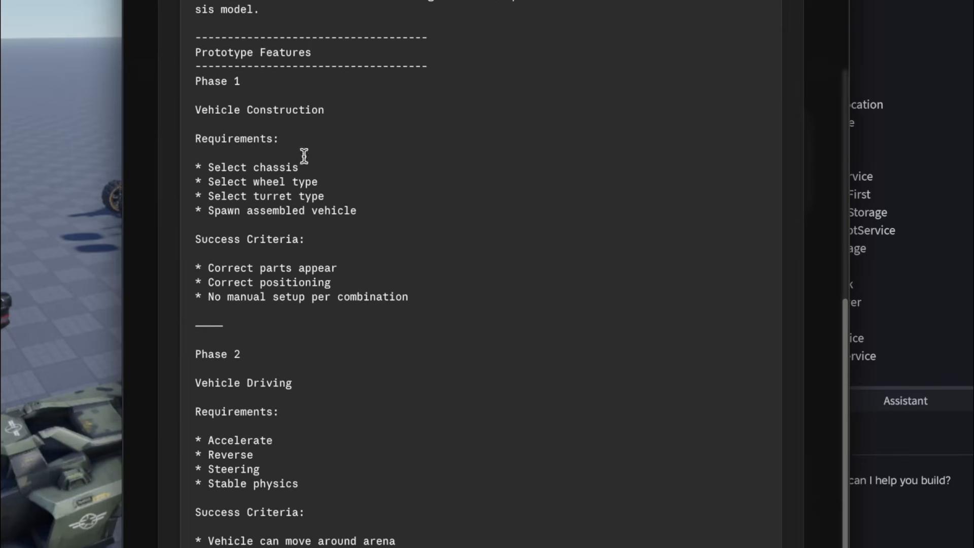
scroll(307, 200, down, 5)
click(354, 470)
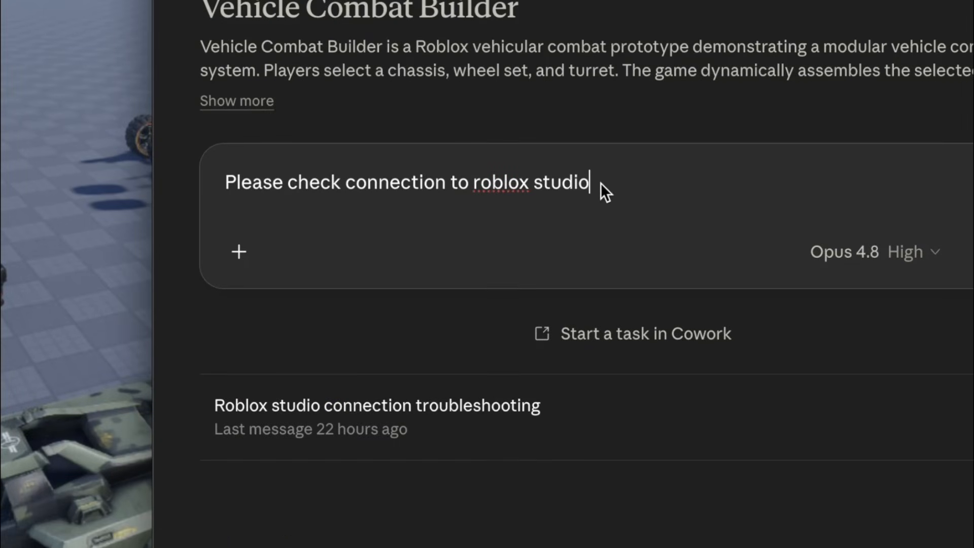
Review the prompt asking to check the Roblox Studio connection and Claude's reply about the connected GarageDemo instance
drag(601, 184, 250, 197)
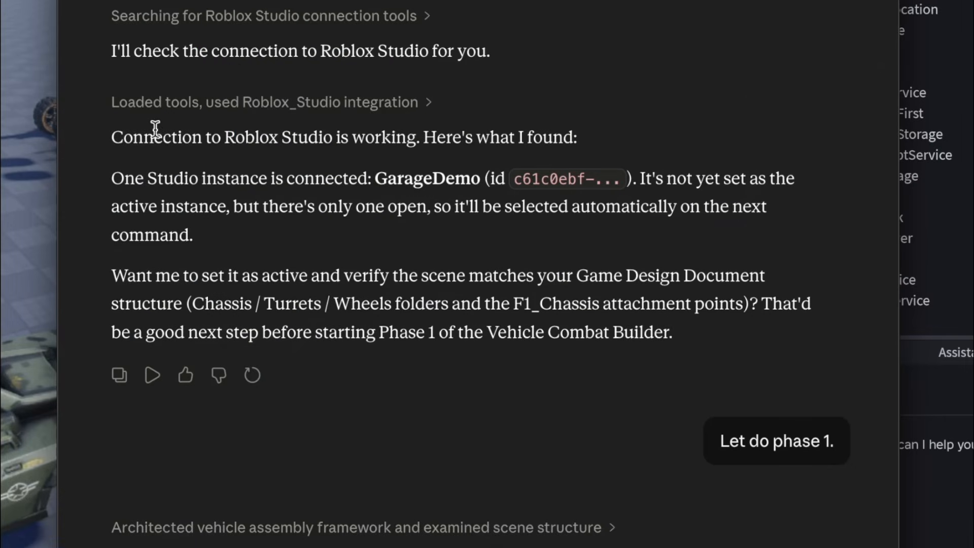
drag(112, 137, 419, 138)
click(439, 150)
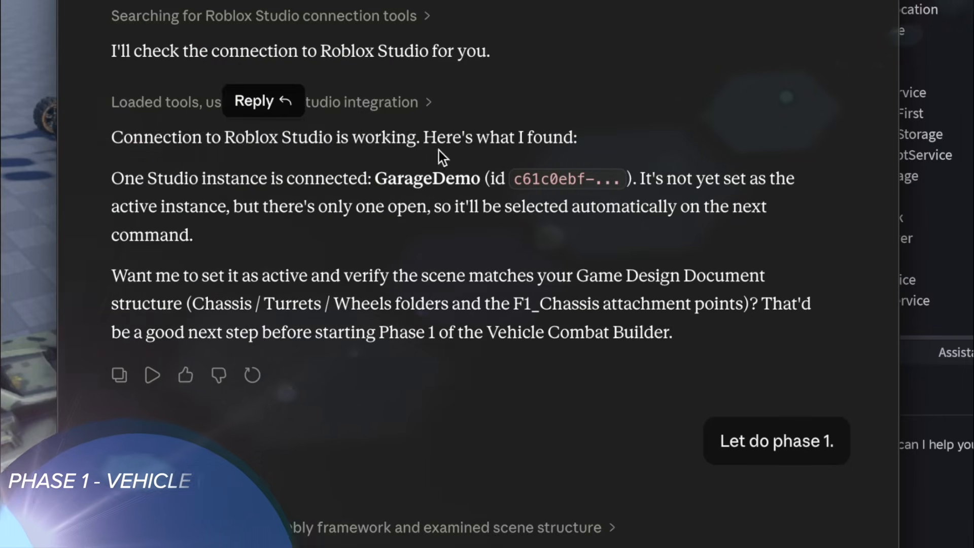
double_click(426, 178)
click(389, 243)
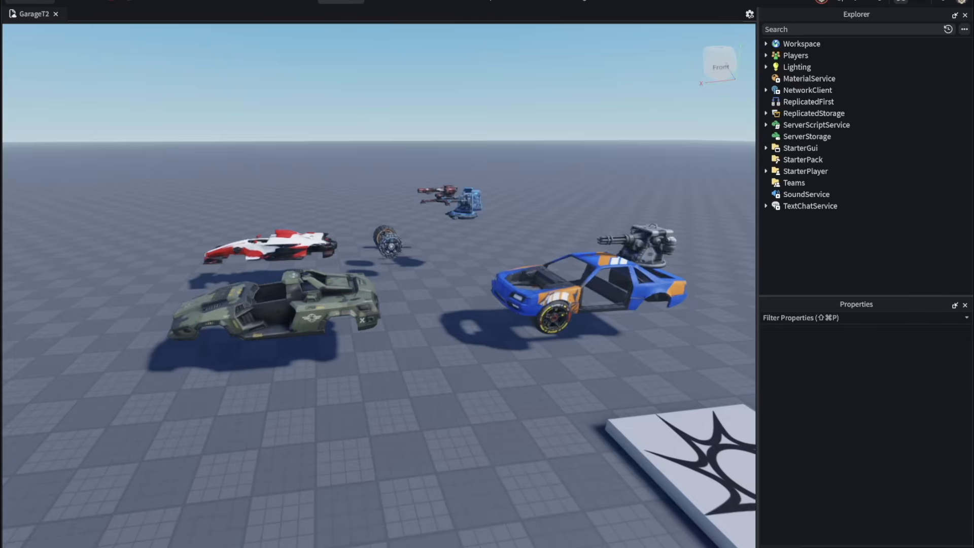
Open the Asset Manager for GarageT2 in Roblox Studio and look at the import file chooser without importing anything
click(237, 2)
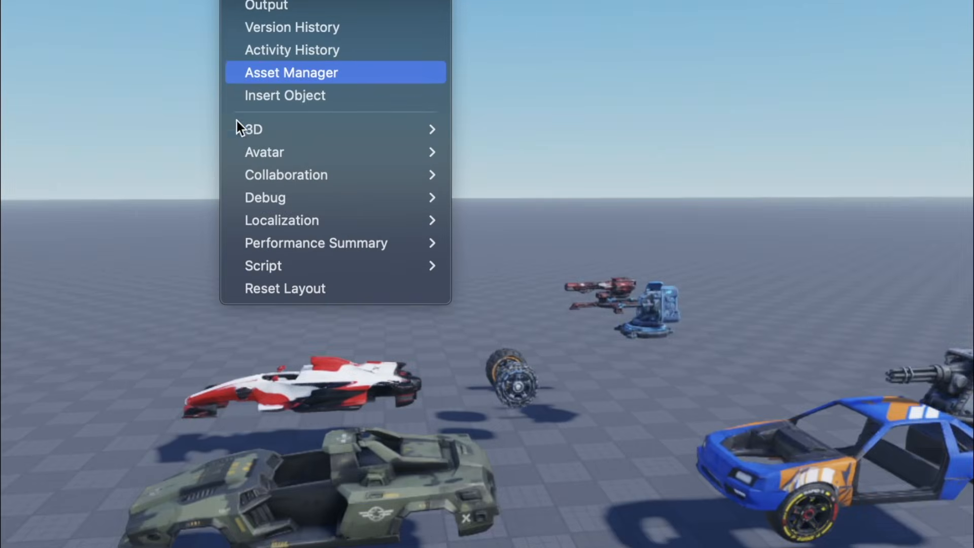
click(237, 73)
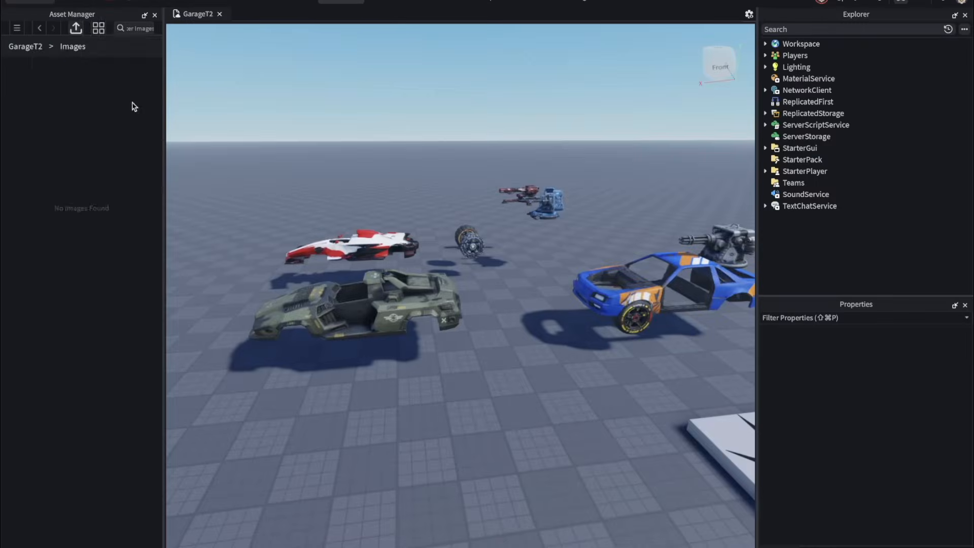
click(98, 31)
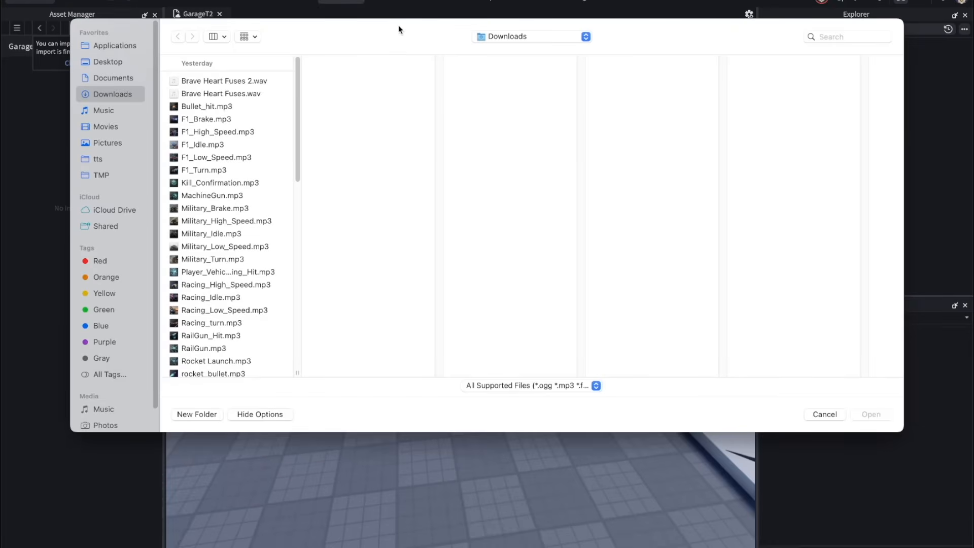
click(824, 413)
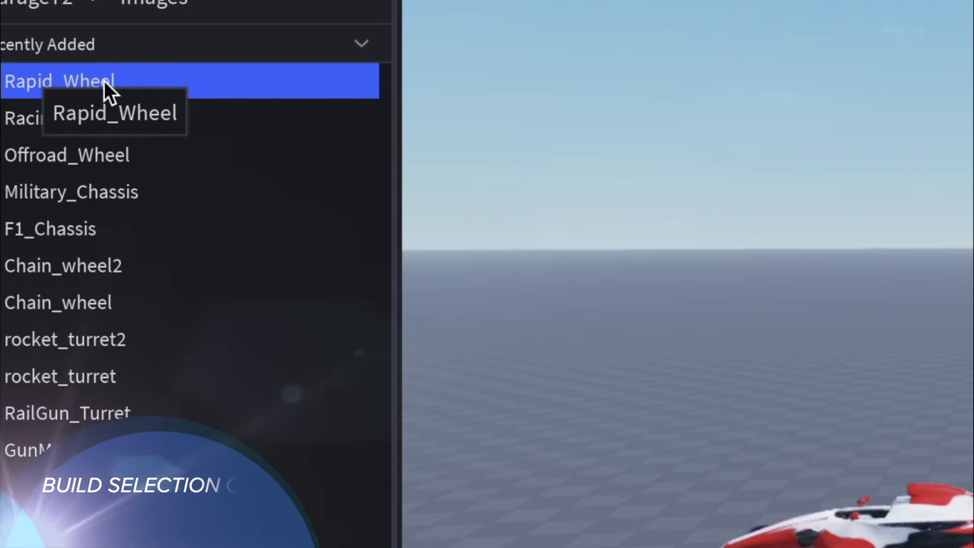
Copy the Rapid_Wheel image's asset ID and review the Claude prompt that supplies the item image IDs for the Selection GUI
right_click(55, 77)
click(210, 138)
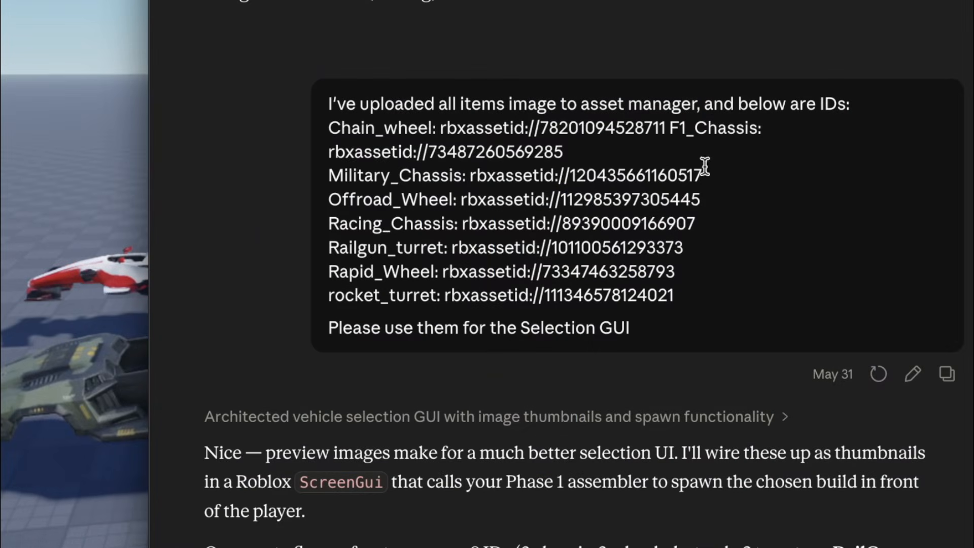
drag(655, 327, 312, 107)
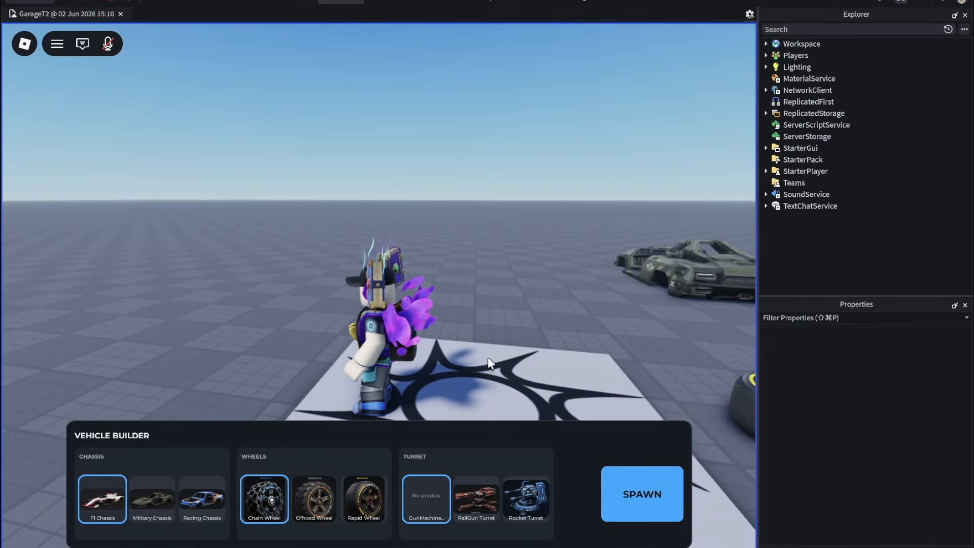
Walk the character off the spawn platform in the Roblox Studio playtest and turn the view toward the vehicle parts
right_drag(488, 359, 488, 359)
key(s)
key(a)
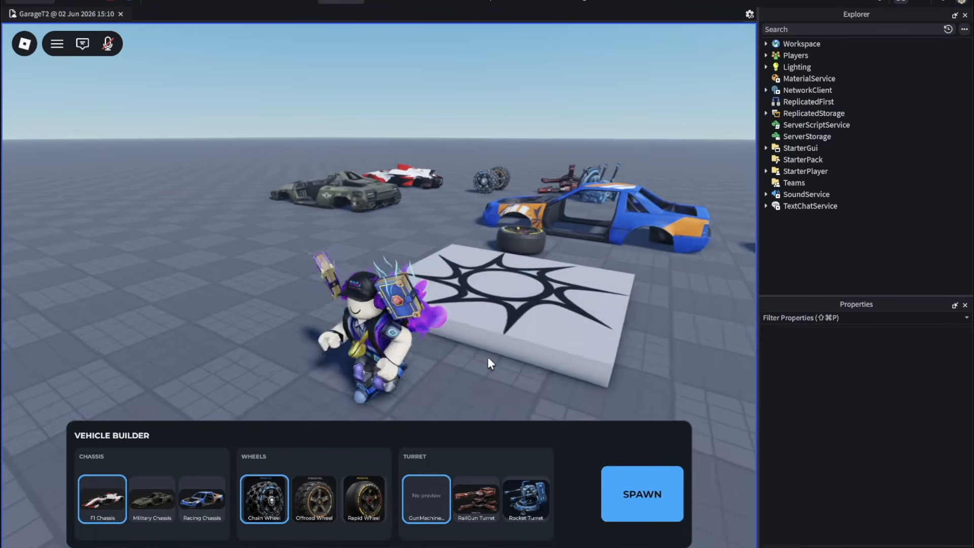
Spawn the F1 Chassis with Chain Wheels and the GunMachine turret, climb onto the assembled vehicle and view it up close
key(w)
key(w)
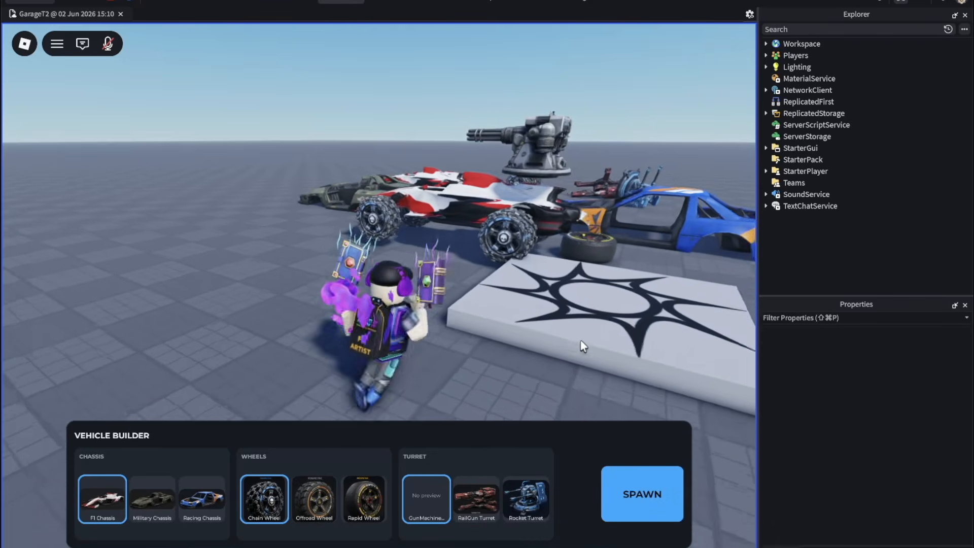
key(space)
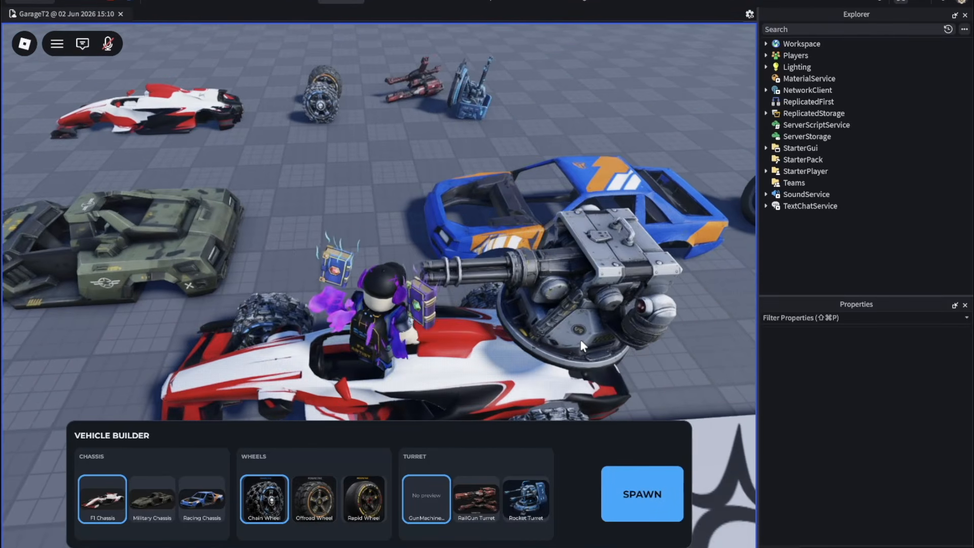
key(s)
right_drag(581, 340, 580, 339)
Walk to open ground, spawn the Racing Chassis with Rapid Wheels and the Rocket Turret, and walk around the vehicle
key(w)
key(a)
key(w)
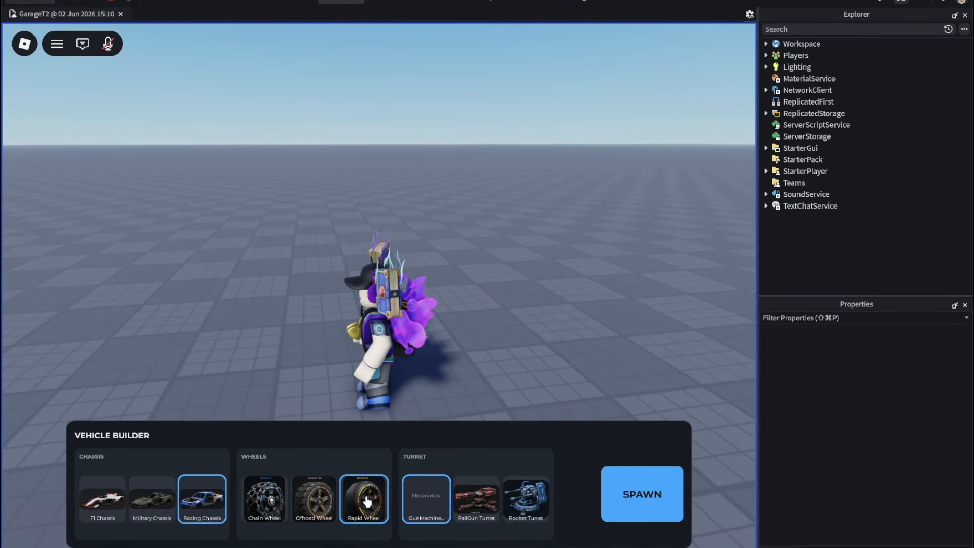
right_drag(571, 358, 569, 355)
key(w)
key(s)
key(a)
key(a)
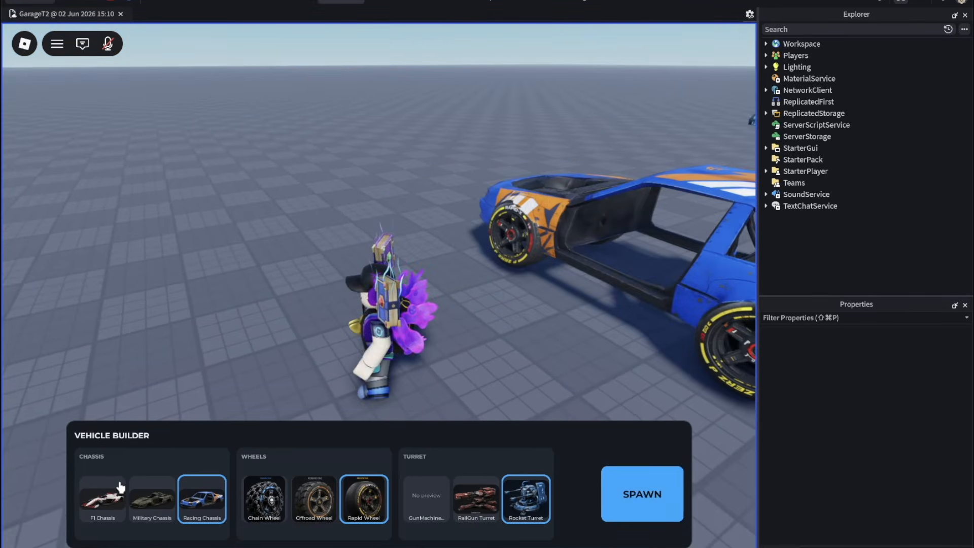
Spawn the Military Chassis with Chain Wheels and the RailGun Turret and inspect the vehicle from several sides
key(s)
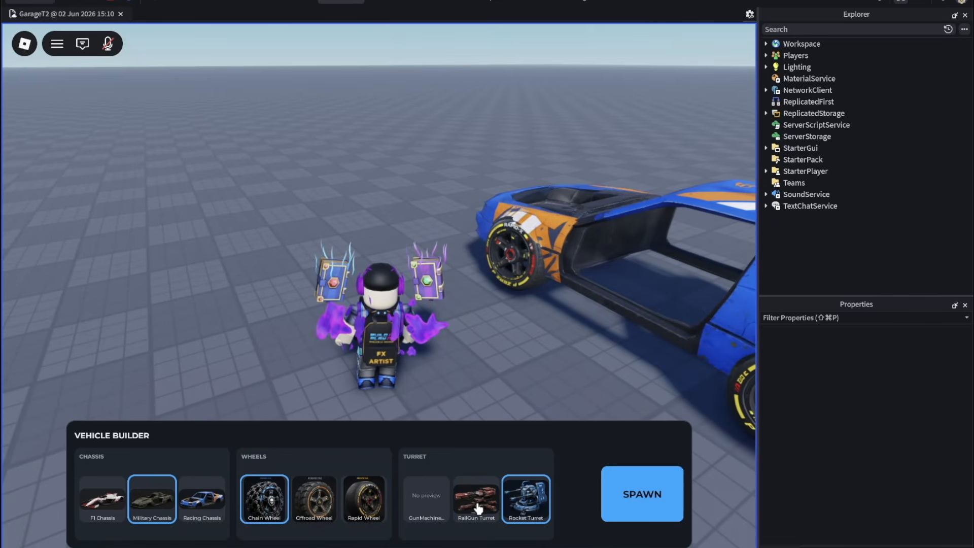
click(641, 493)
key(w)
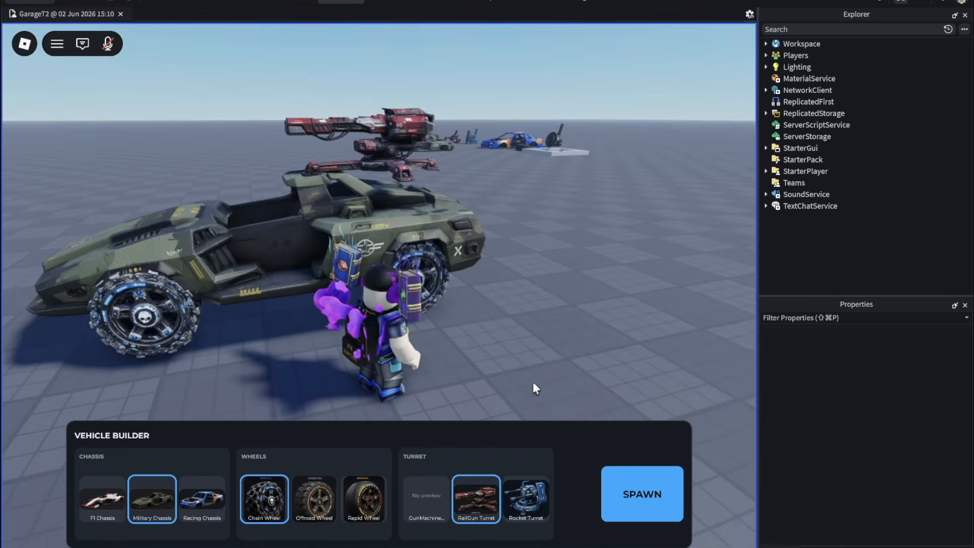
right_drag(533, 383, 533, 383)
key(s)
key(w)
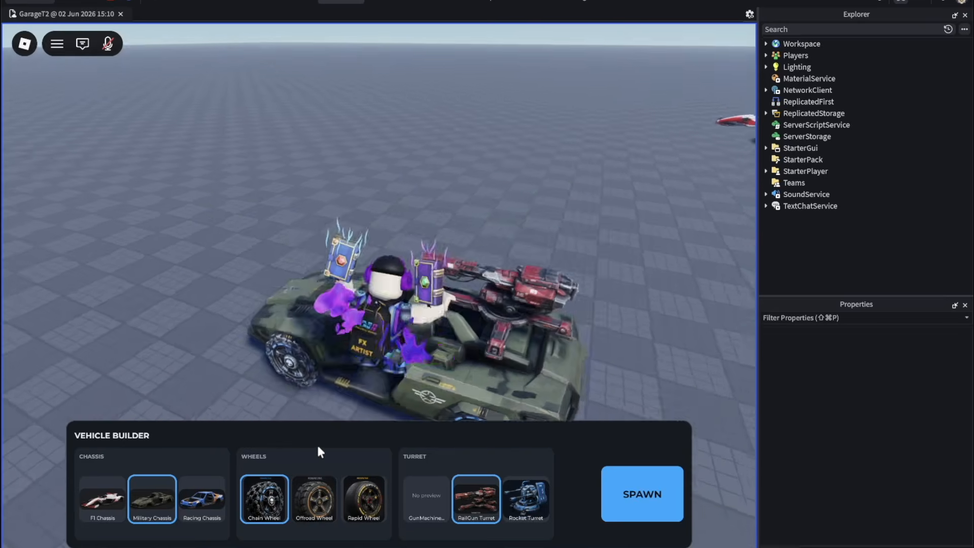
key(s)
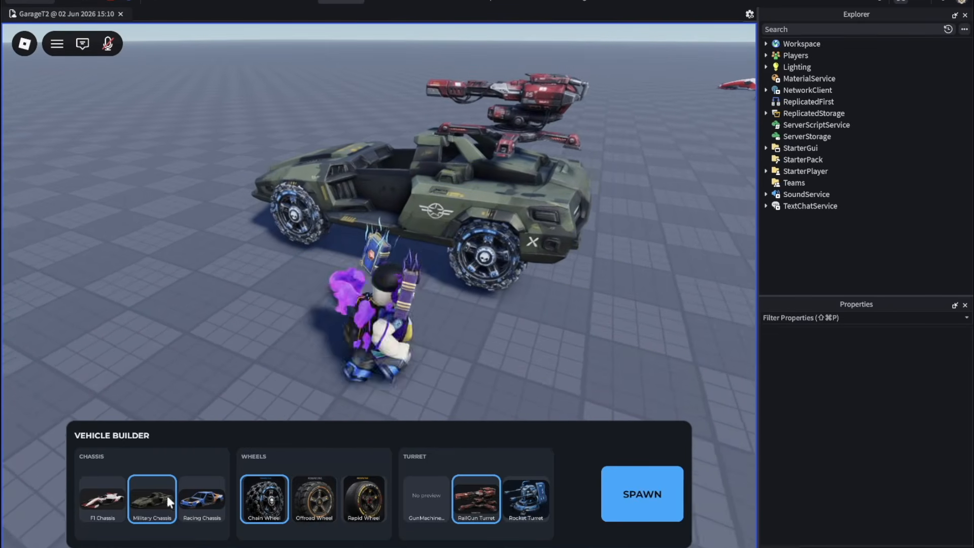
click(629, 505)
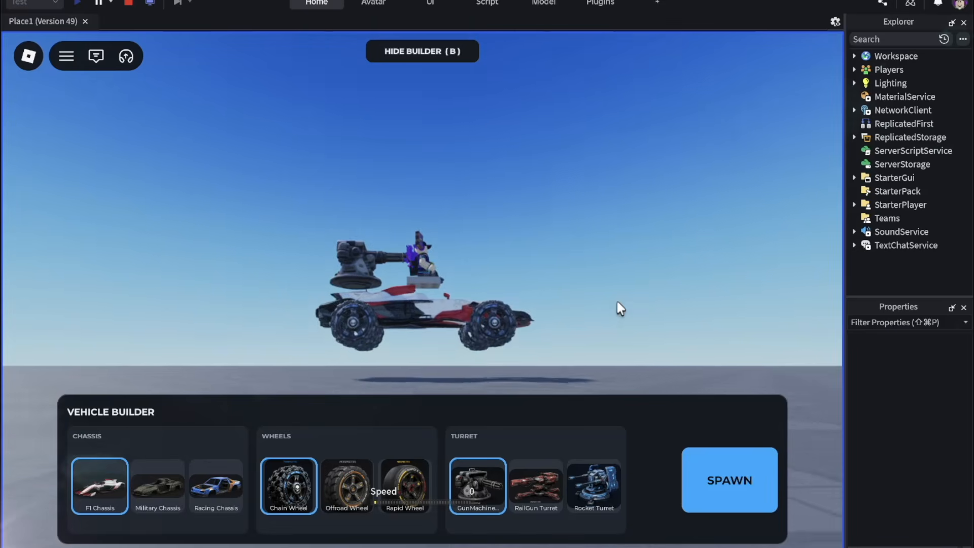
Test-drive the F1 vehicle with Chain Wheels and GunMachine turret in Place1, turning it and checking it from different angles
key(w)
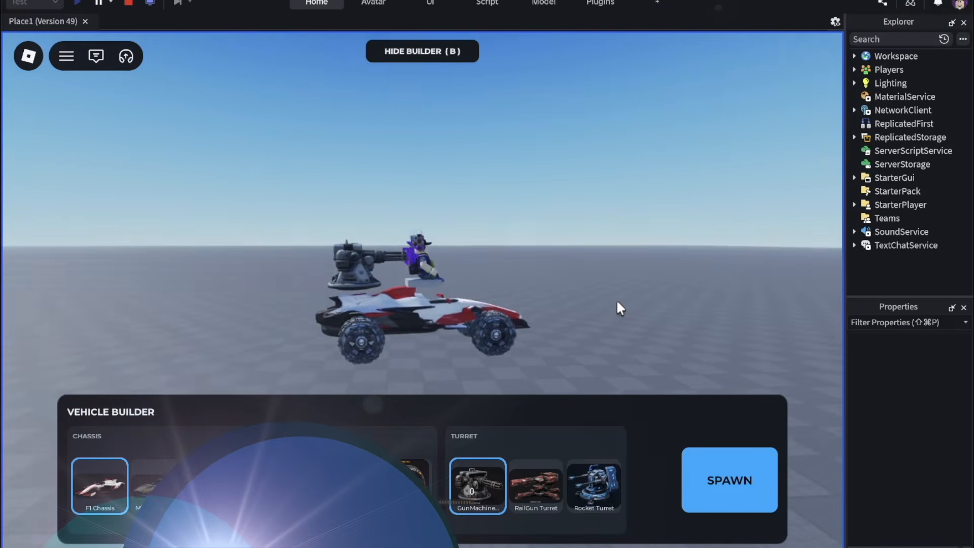
right_drag(617, 301, 616, 302)
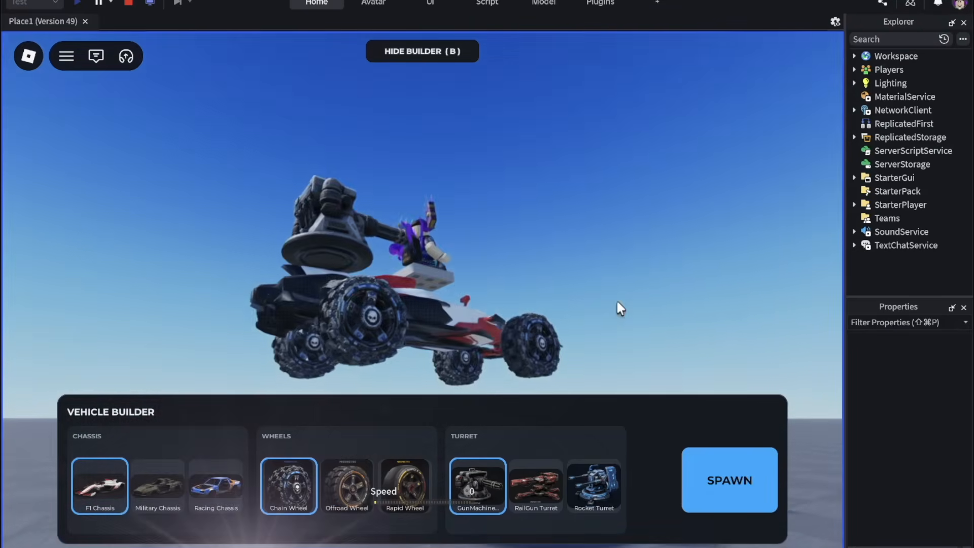
key(w)
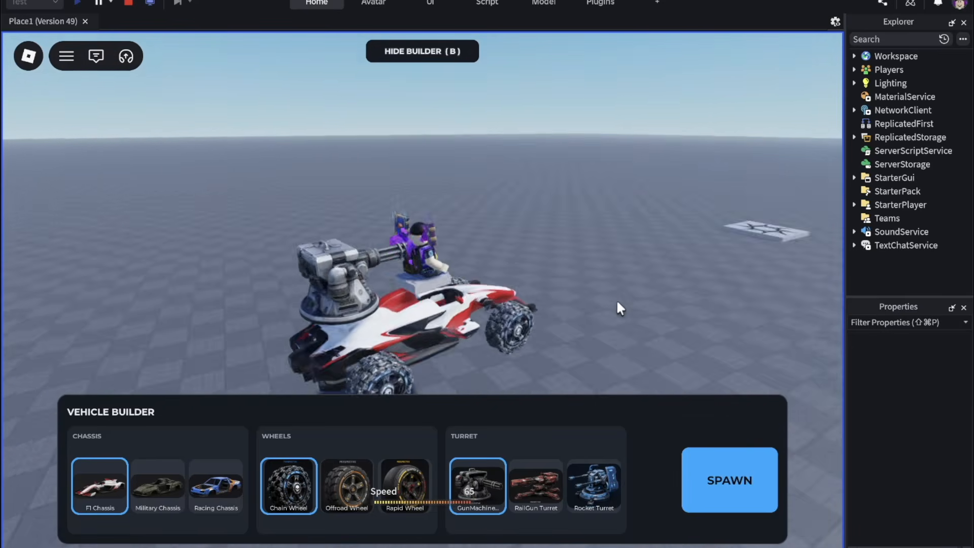
key(a)
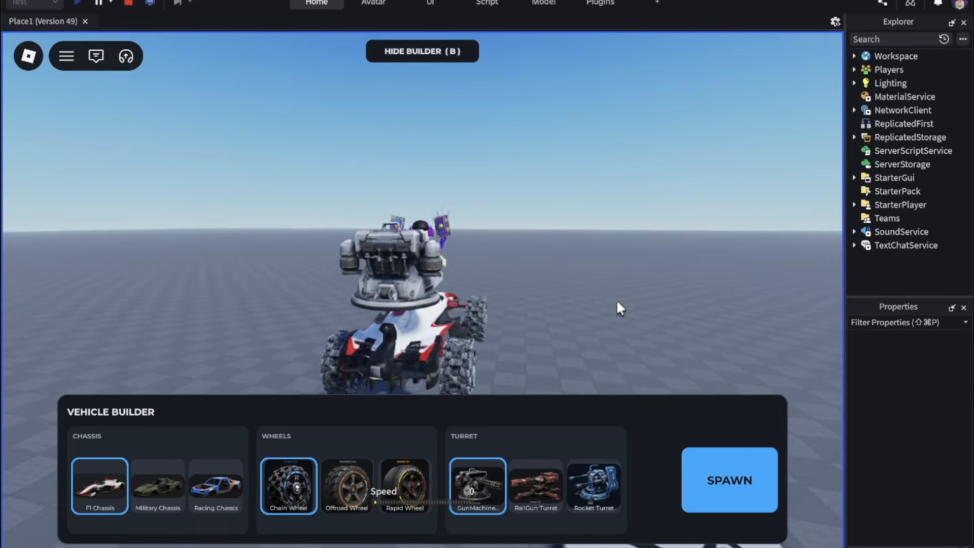
right_drag(617, 302, 617, 302)
Review the Claude prompt listing seat height, fly-up, collision and wheel rotation issues, together with Claude's proposed fixes
scroll(731, 299, up, 4)
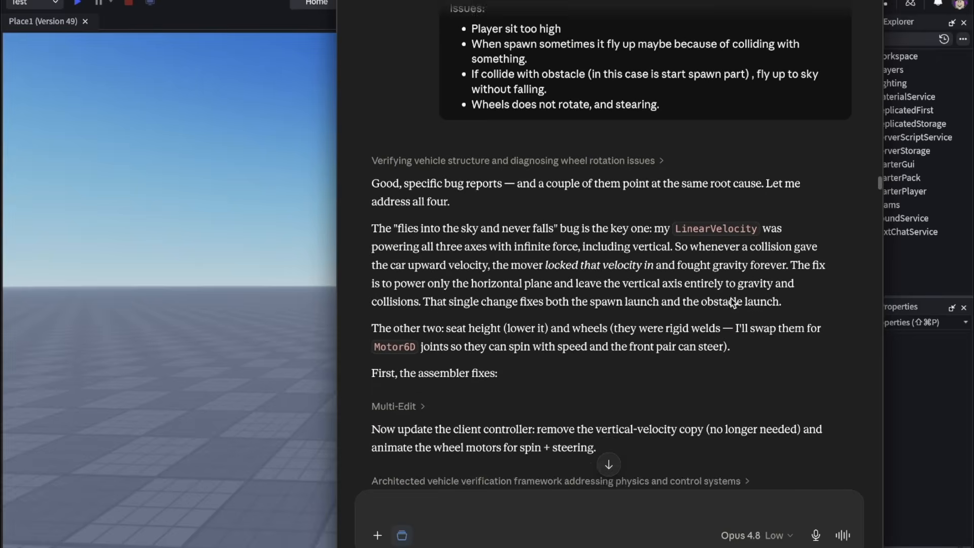
drag(672, 235, 449, 145)
click(610, 263)
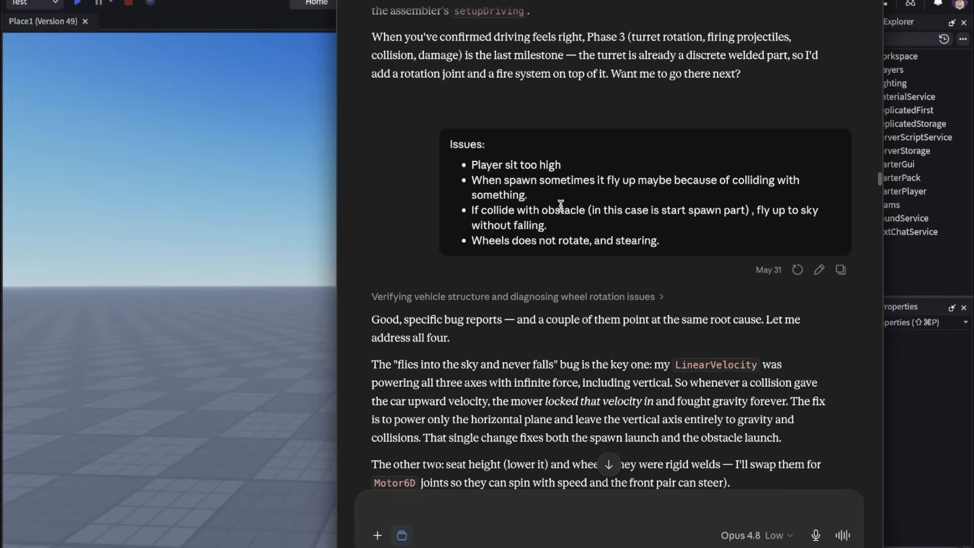
scroll(629, 265, down, 1)
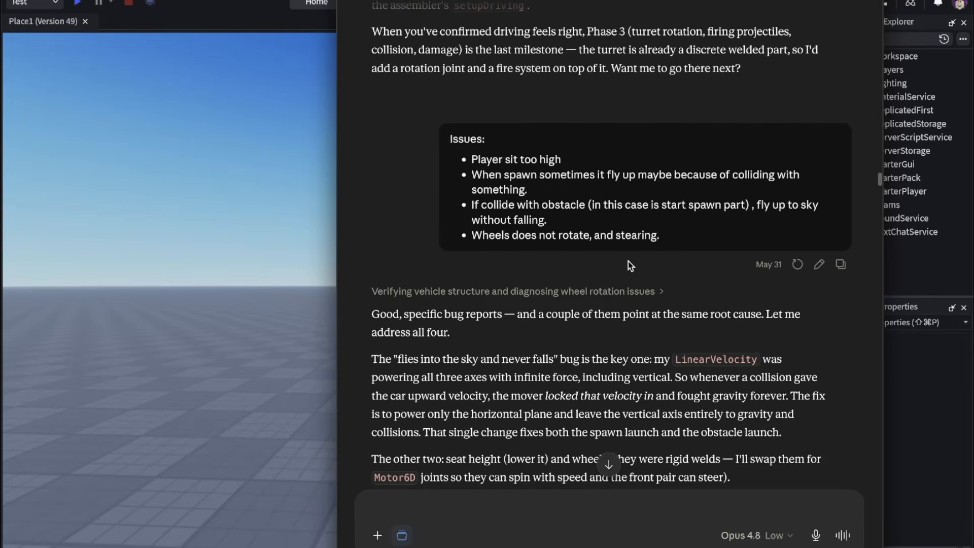
Return to Roblox Studio, start a playtest and drive the F1 vehicle toward the spawn platform to test collisions
click(185, 331)
click(77, 3)
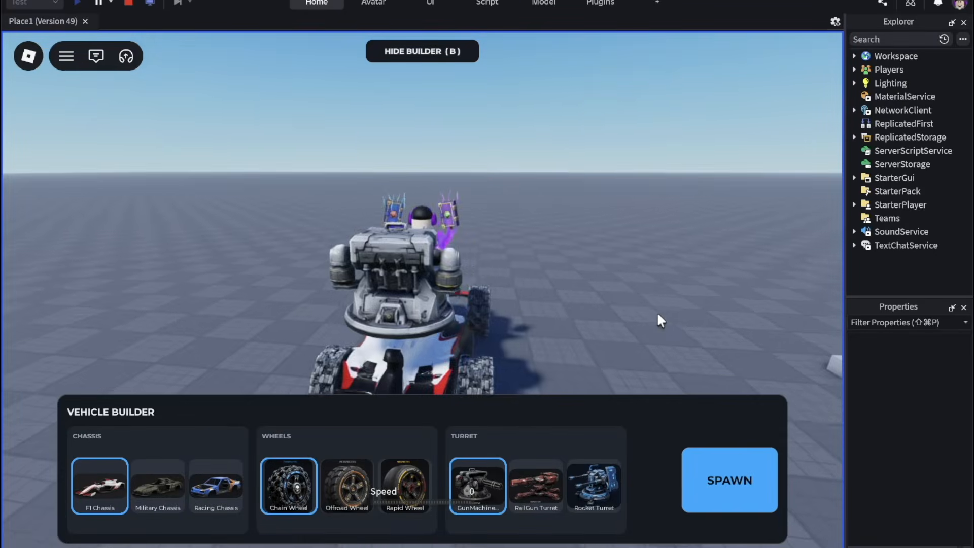
key(w)
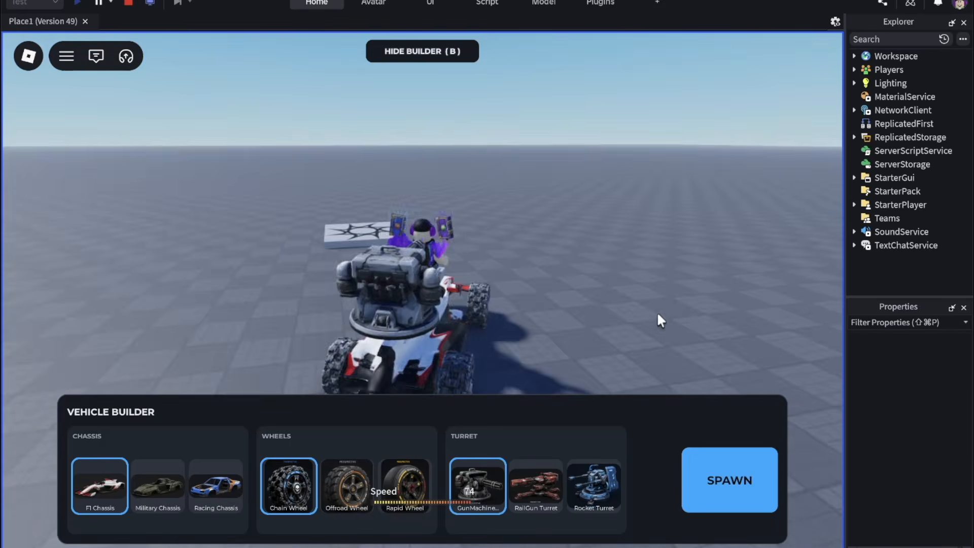
key(d)
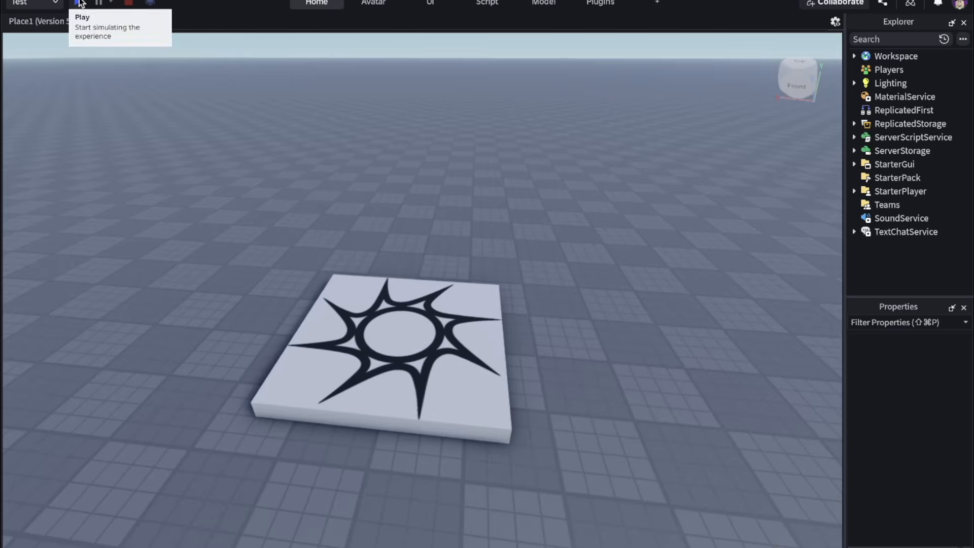
Start a new playtest, spawn the F1 Chassis with Chain Wheels and the GunMachine turret, and drive it
click(77, 2)
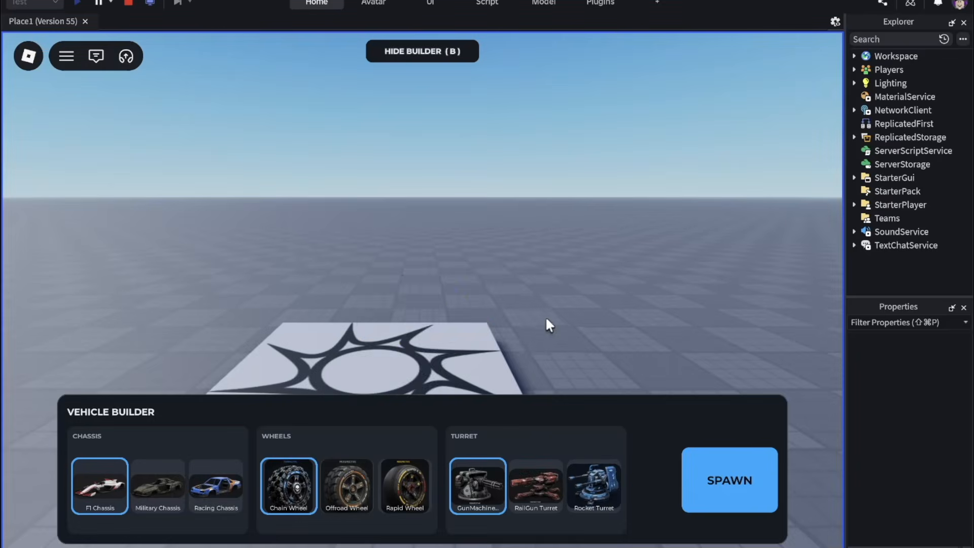
click(719, 501)
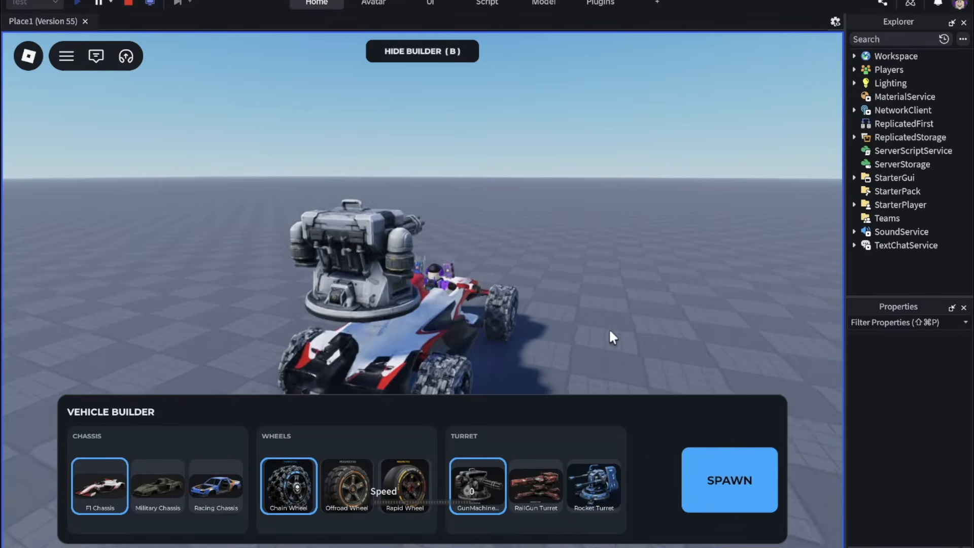
click(439, 55)
right_drag(609, 261, 609, 261)
key(w)
Respawn the F1 vehicle with the Rocket Turret and walk the character up to board it
click(591, 492)
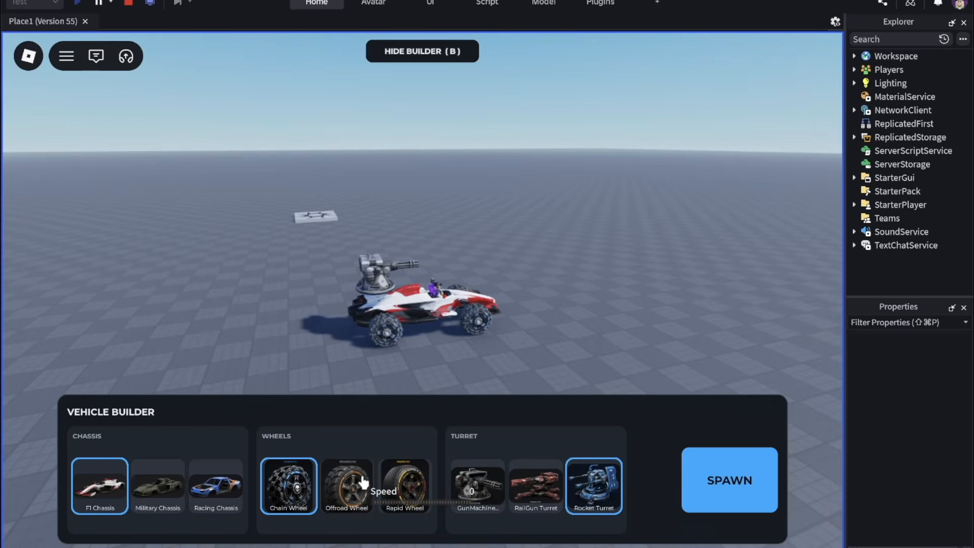
key(w)
right_drag(623, 321, 623, 322)
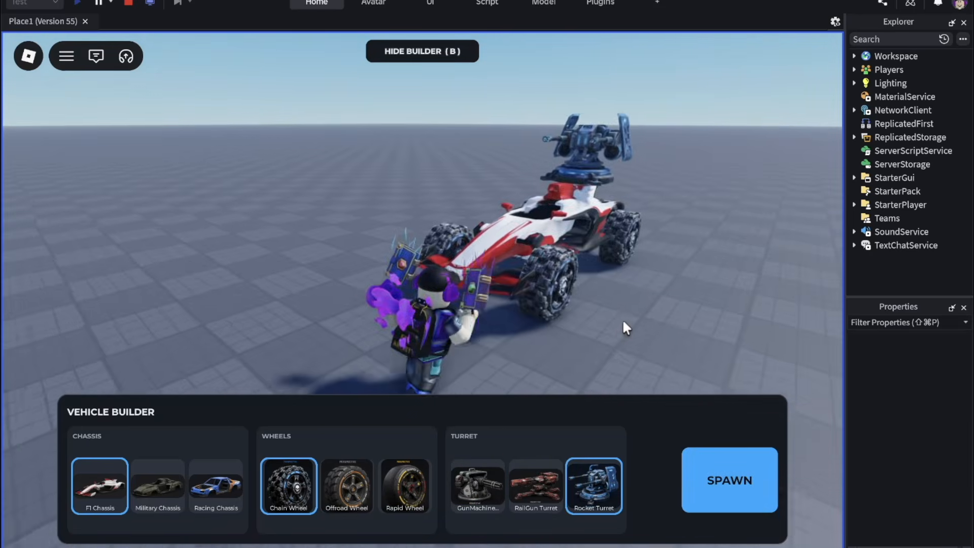
right_drag(435, 145, 426, 175)
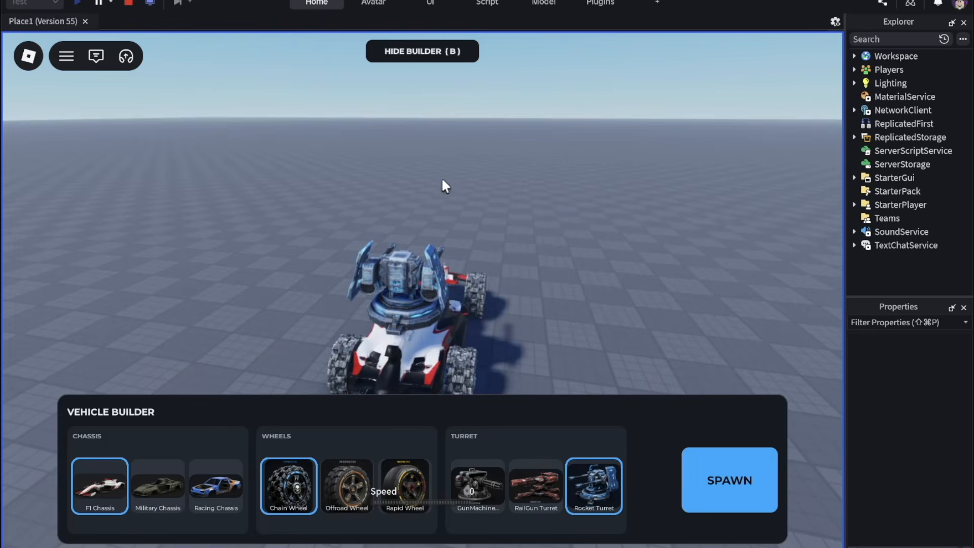
Drive the Rocket Turret F1 vehicle around the spawn platform, steering both ways to check the wheels
key(w)
right_drag(701, 192, 700, 191)
key(a)
key(d)
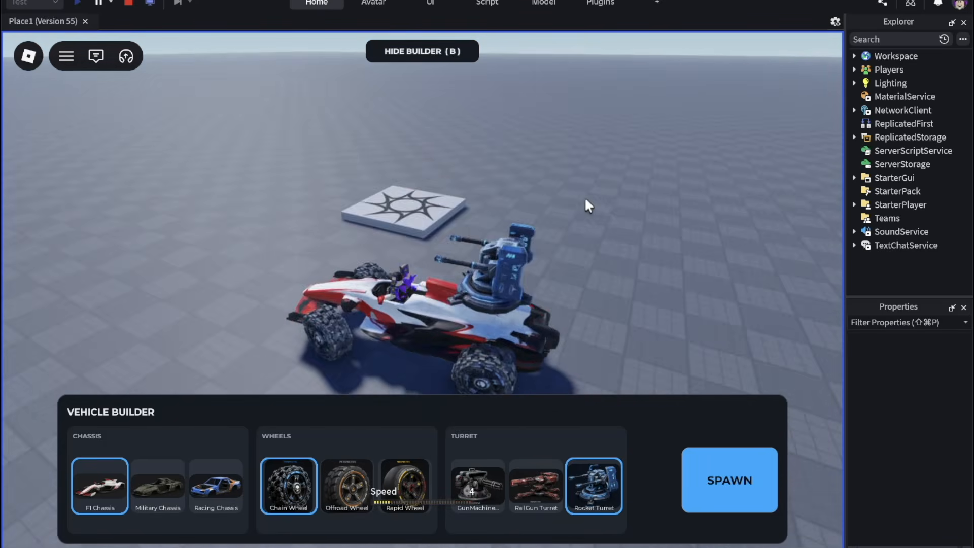
key(d)
key(w)
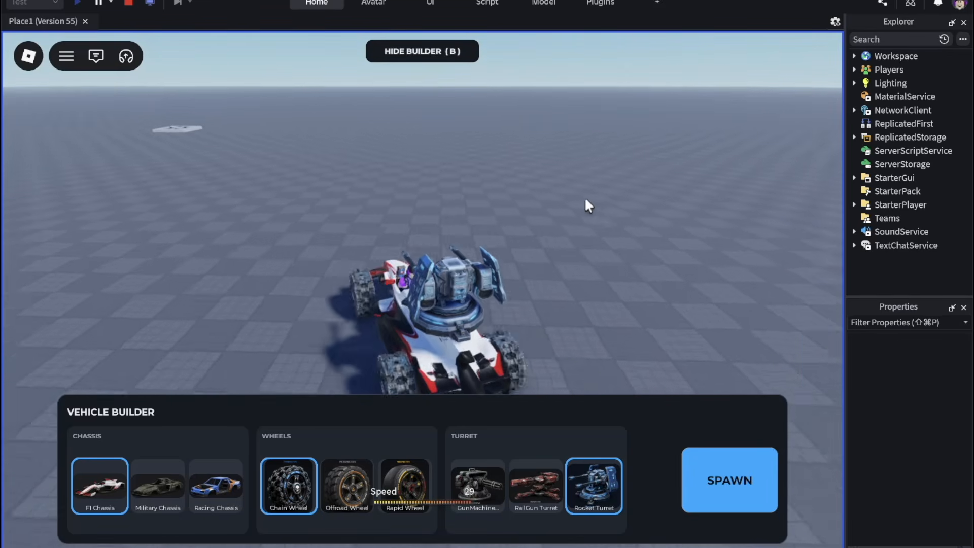
key(w)
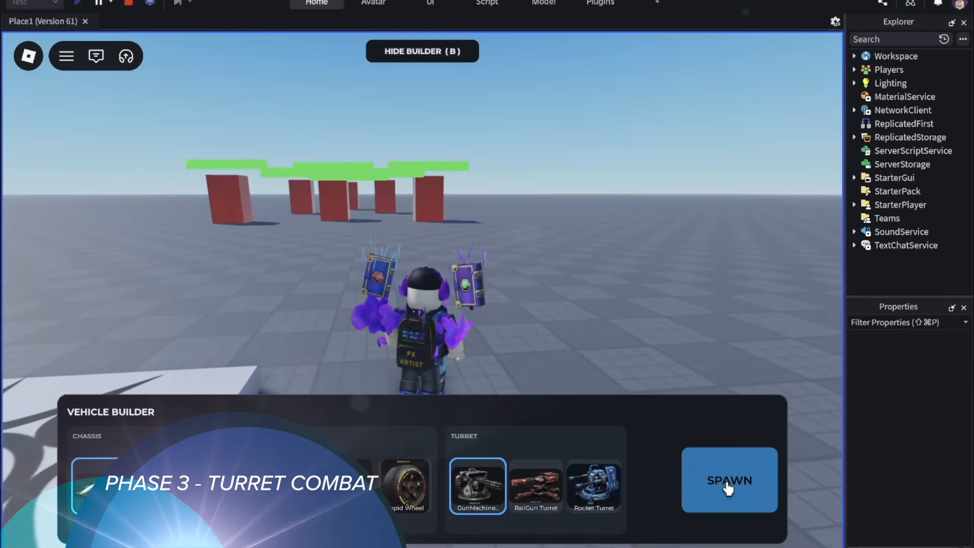
Spawn the F1 Chassis with the GunMachine turret and again with the RailGun Turret, firing at the red targets
click(729, 488)
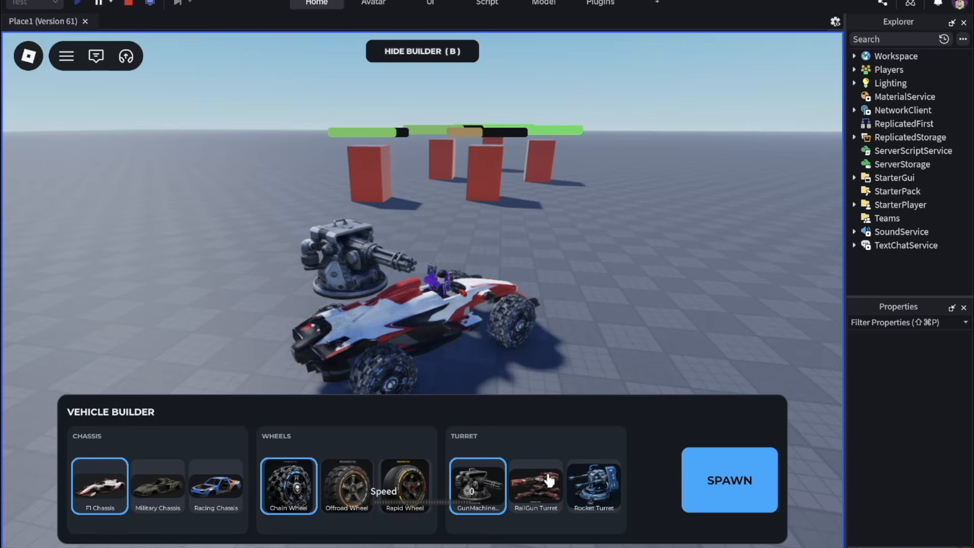
click(713, 499)
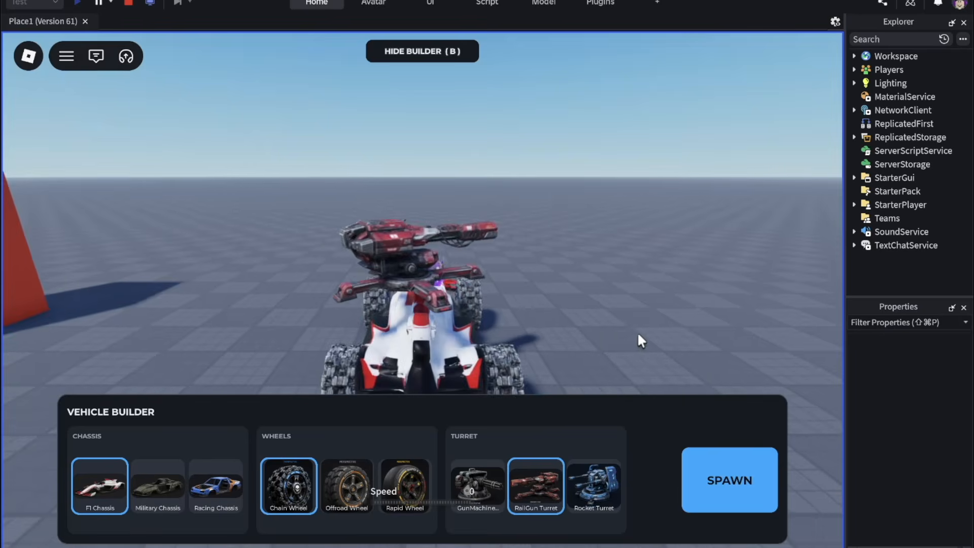
right_drag(637, 331, 619, 312)
click(376, 152)
click(378, 153)
click(260, 180)
key(s)
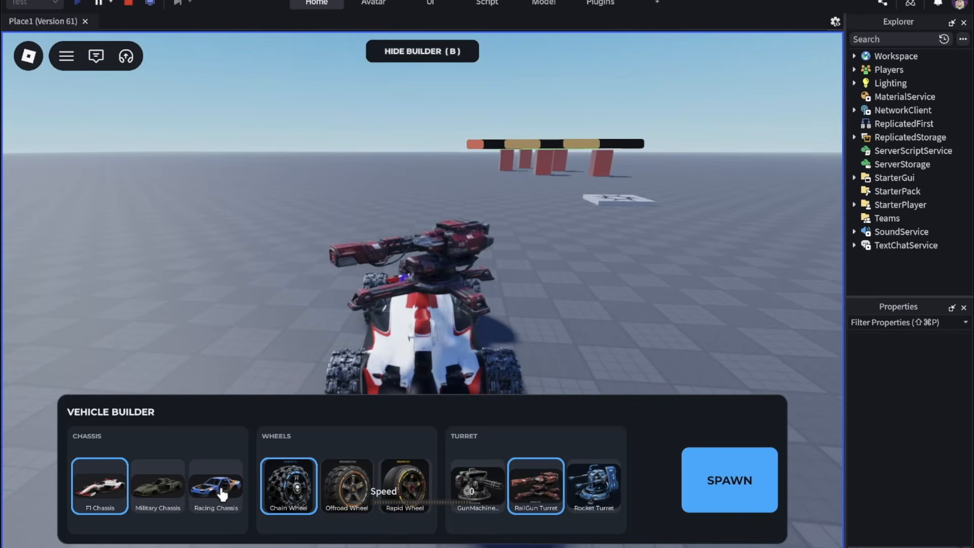
Spawn the Racing Chassis with the Rocket Turret, fire at the red targets and drive the vehicle into them
key(w)
right_drag(646, 311, 626, 289)
right_drag(537, 290, 545, 241)
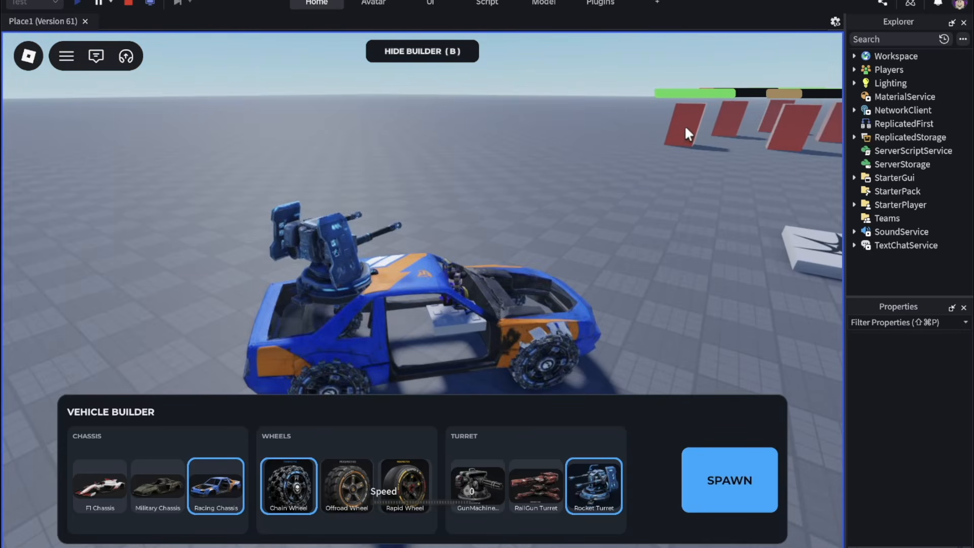
key(w)
click(569, 125)
click(569, 123)
click(372, 120)
key(w)
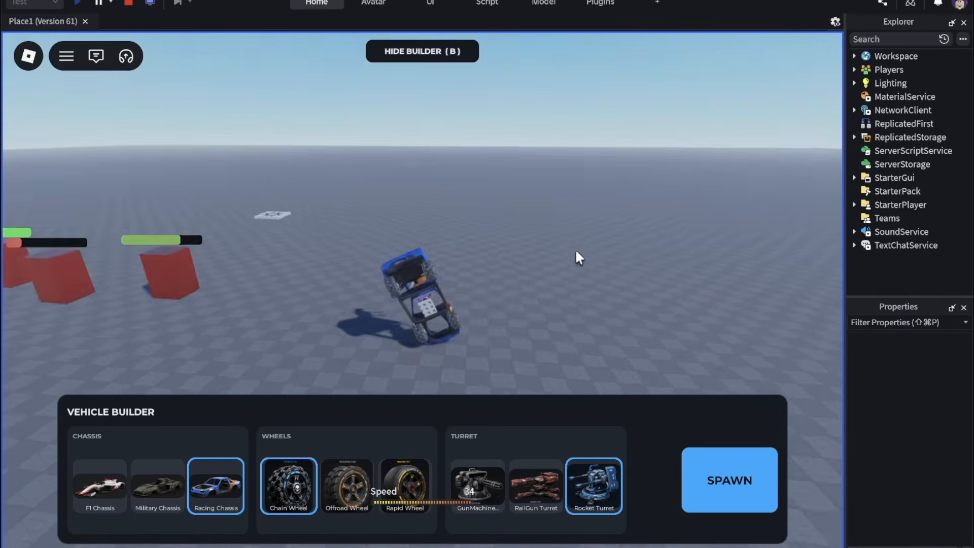
right_drag(575, 251, 626, 265)
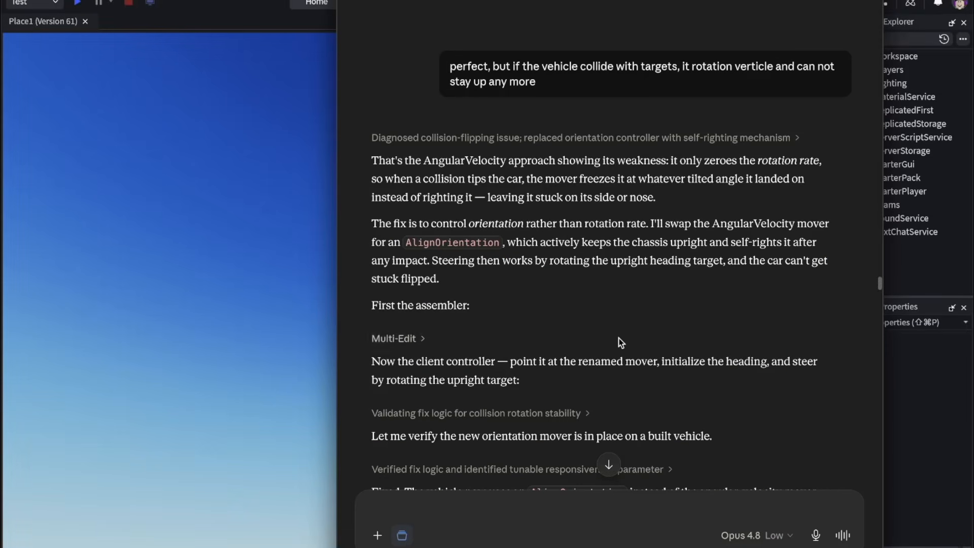
Review the Claude exchange about vehicles tipping over on target collisions and look through the Creator Store results for "magic vfx pack spell"
scroll(619, 338, up, 3)
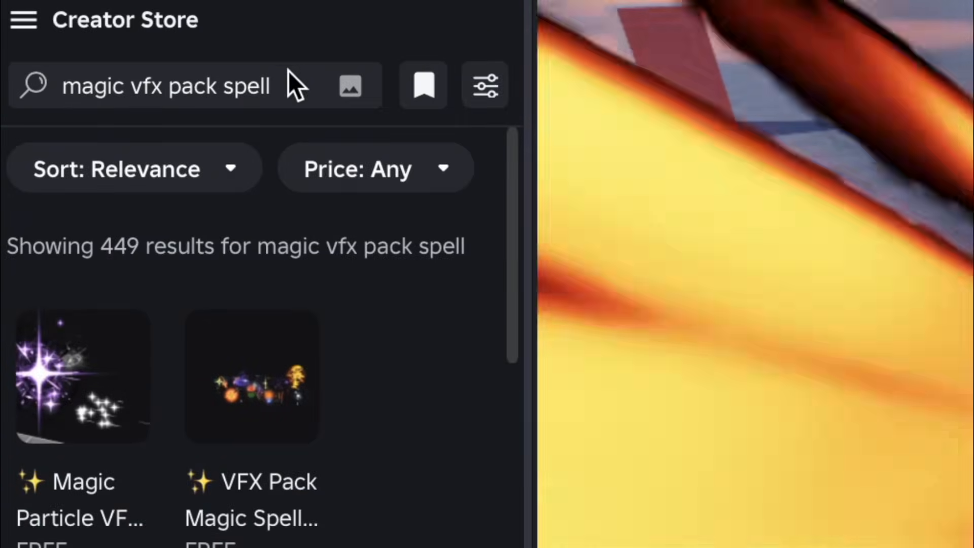
click(28, 76)
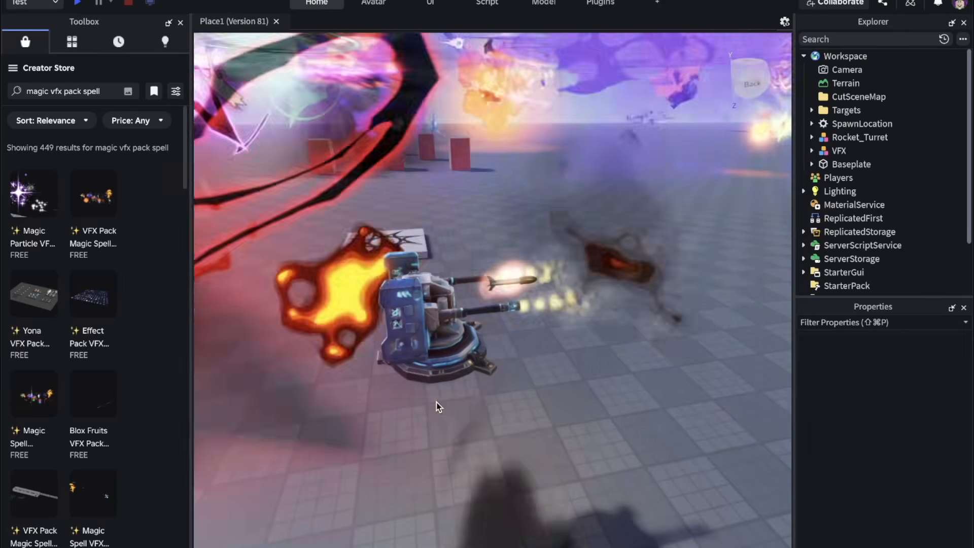
Expand the FireVFX and HitVFX folders of Rocket_Turret and select the FirePoint attachment to check its placement at the barrel
right_drag(485, 397, 485, 397)
scroll(485, 398, down, 3)
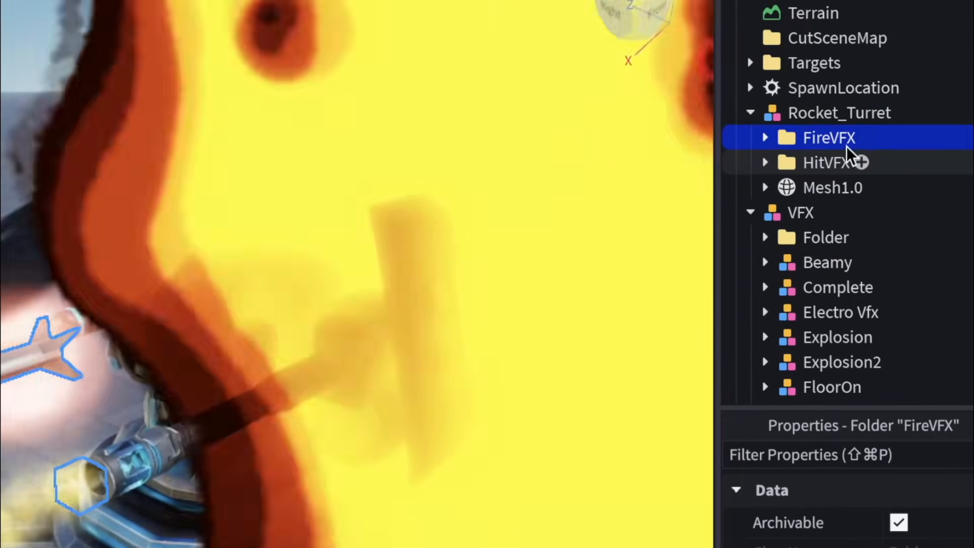
click(765, 137)
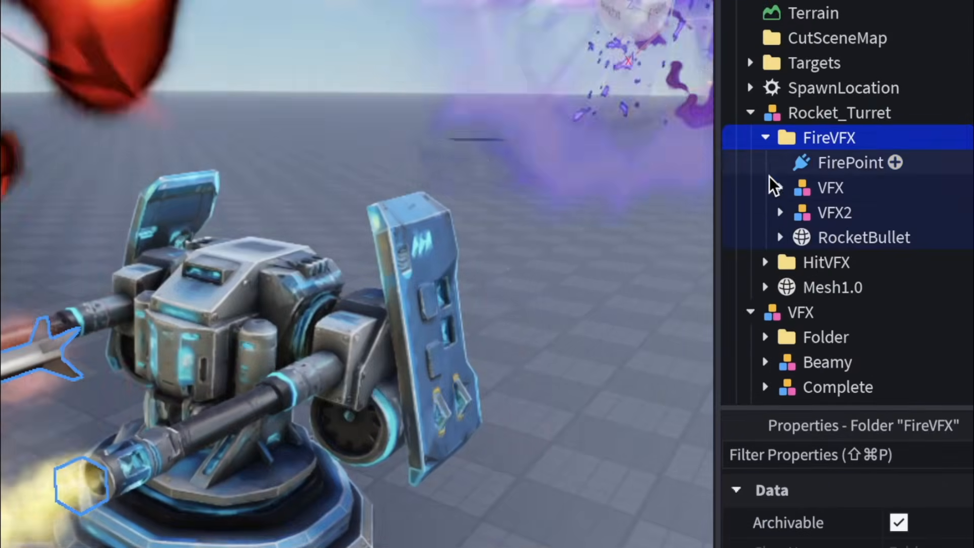
click(765, 262)
click(850, 162)
right_drag(573, 327, 573, 356)
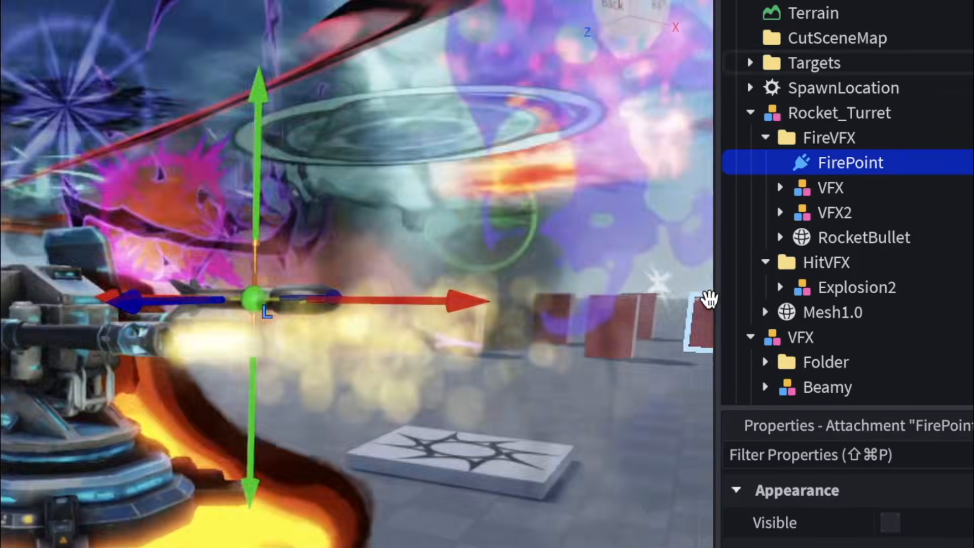
Inspect the WorldPivot position of the VFX model in Rocket_Turret's FireVFX folder, and select the FirePoint attachment
click(832, 189)
right_drag(631, 326, 631, 326)
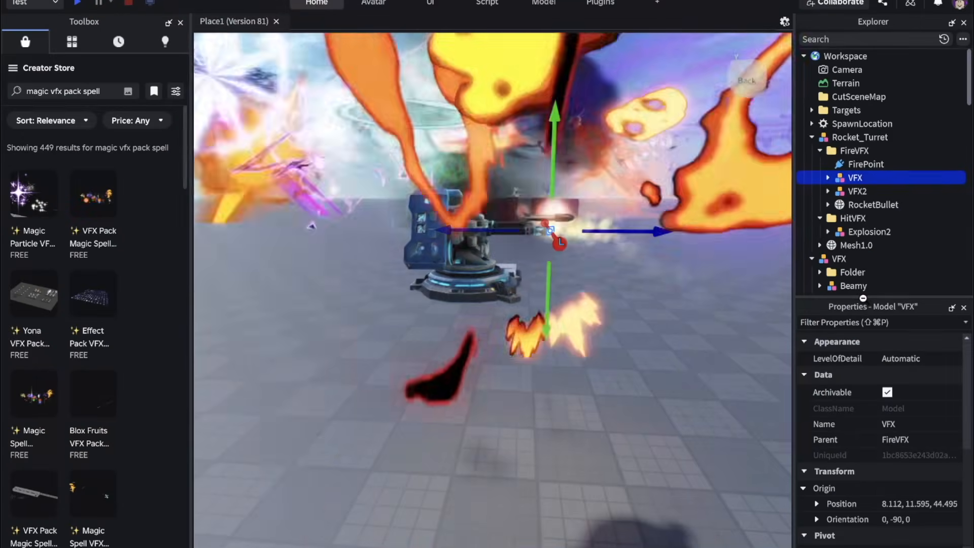
scroll(924, 457, down, 4)
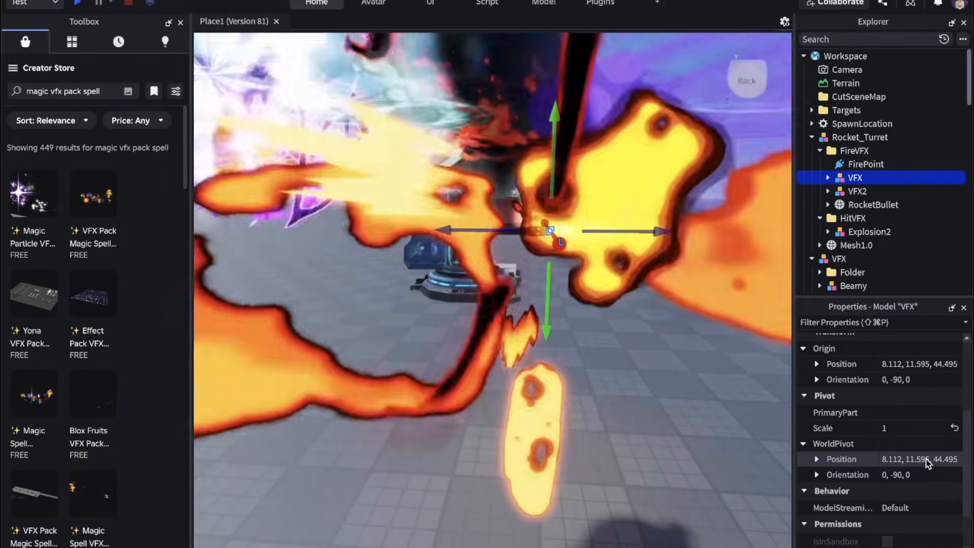
click(926, 460)
click(862, 163)
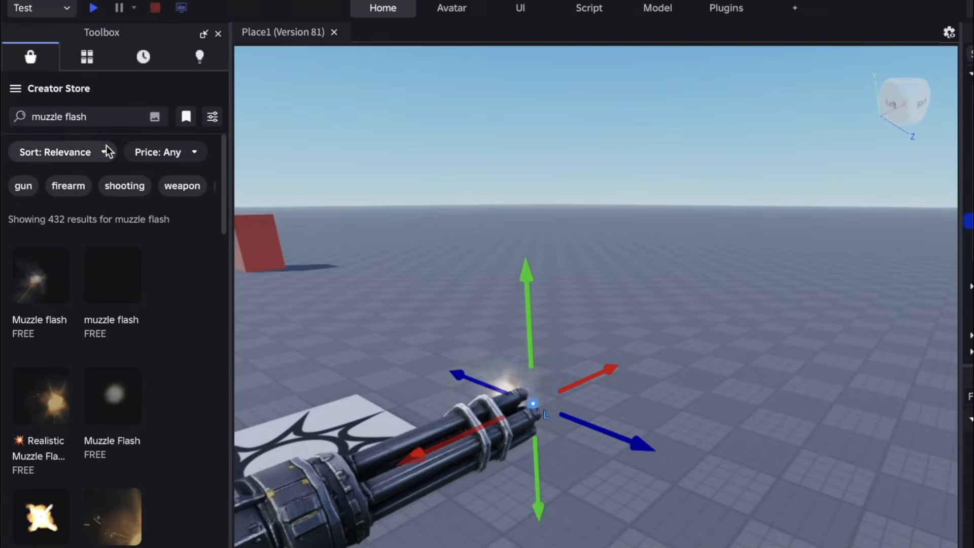
Browse the muzzle flash results and adjust the placement of the sukuna fire effect Model near the GunMachine_Turret
scroll(219, 163, down, 2)
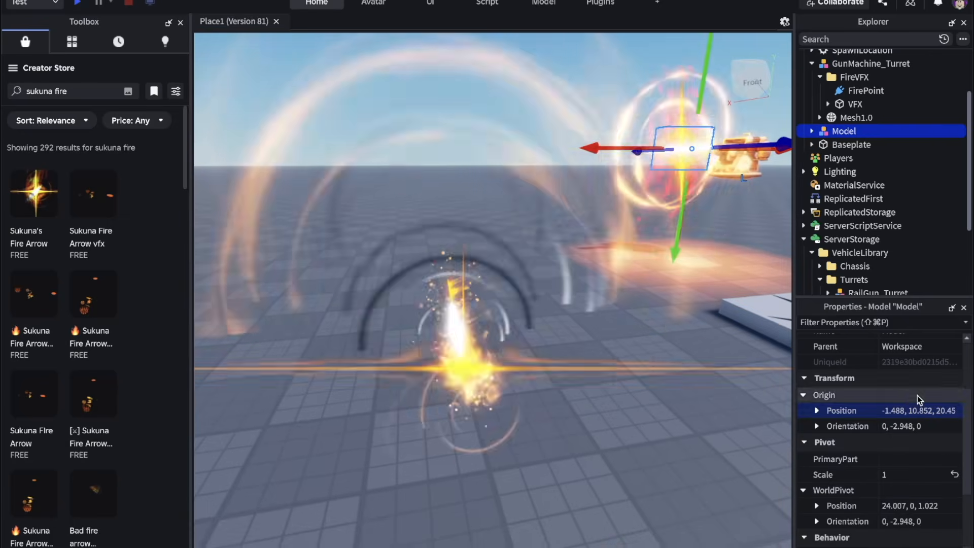
right_drag(666, 327, 647, 316)
key(super+4)
drag(548, 336, 706, 181)
right_drag(692, 317, 692, 318)
click(630, 272)
mouse_move(629, 272)
right_down()
mouse_move(626, 287)
mouse_move(647, 277)
mouse_move(635, 274)
right_up()
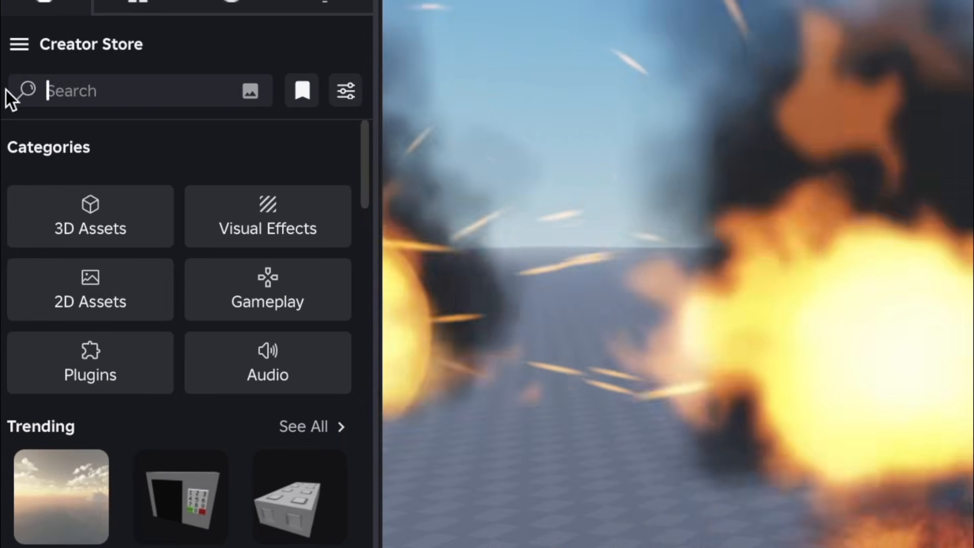
Search the Creator Store for "explosion vfx" and select explosion-effect1 in the HitVFX folder of GunMachine_Turret
text(explosion)
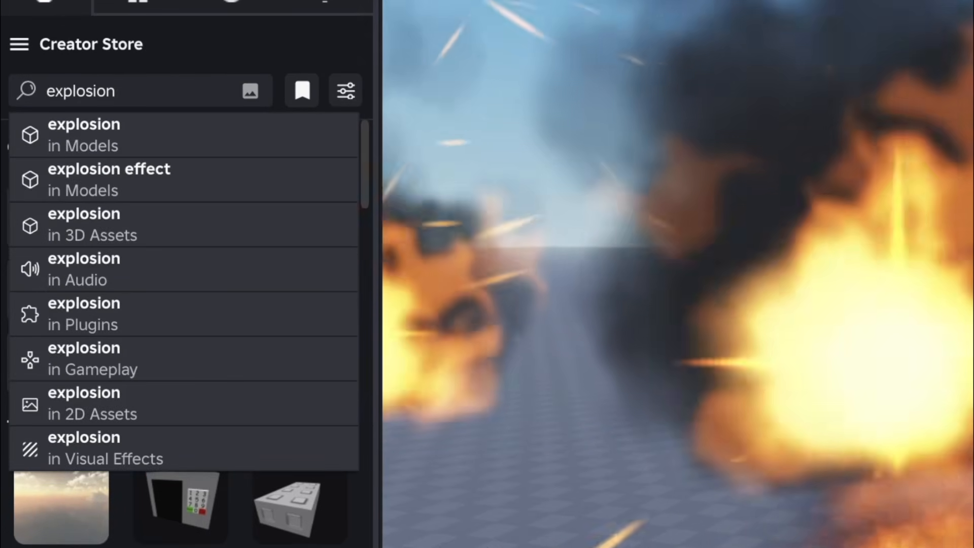
text( vfx)
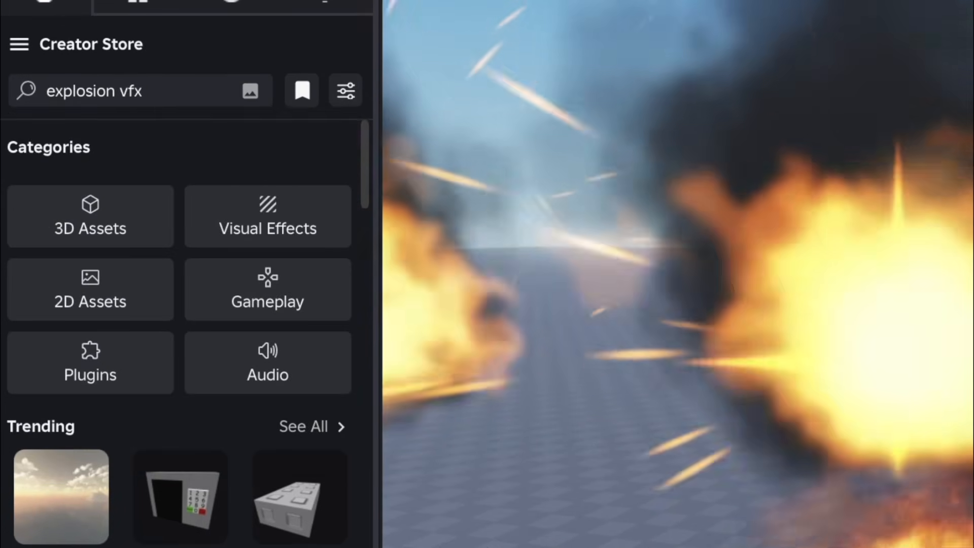
key(Return)
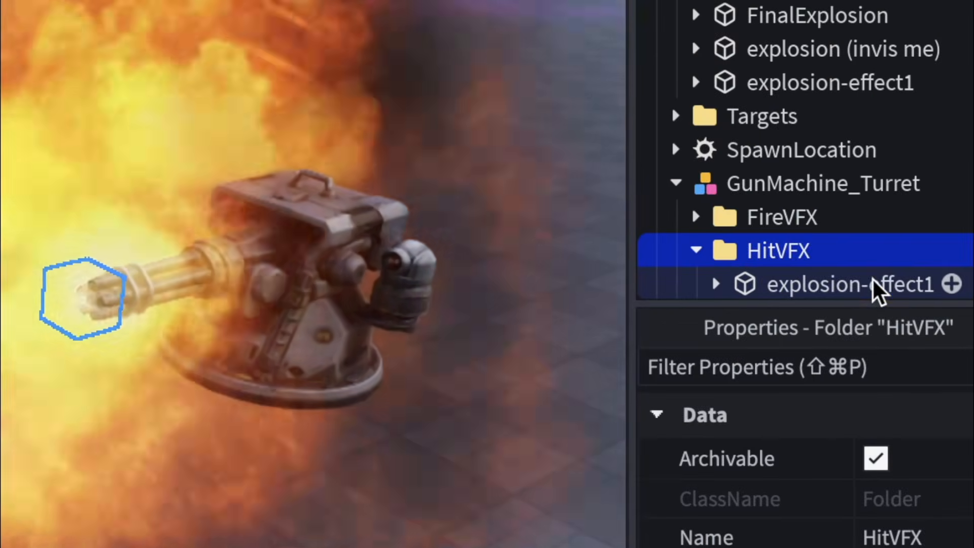
click(866, 276)
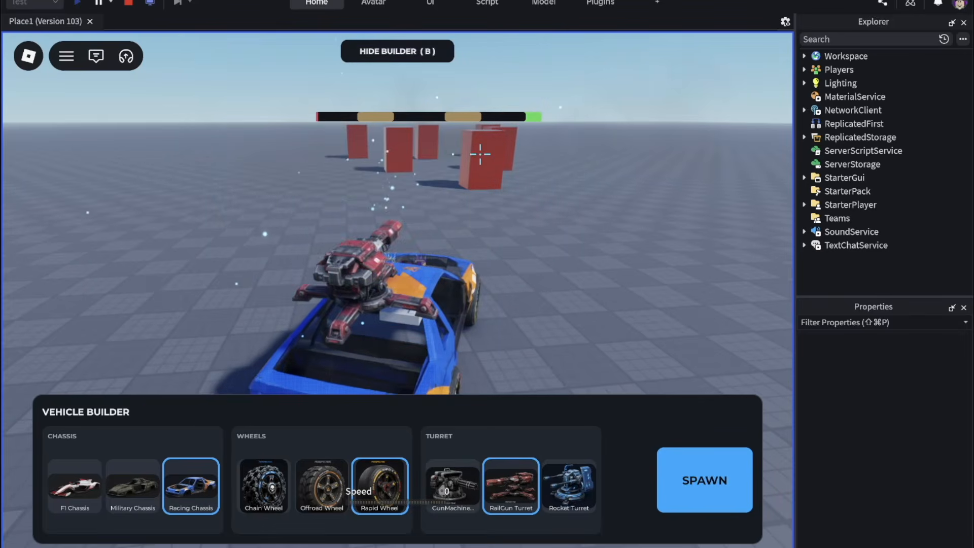
Test the RailGun Turret on the red targets and drive the F1 Chassis with the Rocket Turret forward
click(480, 158)
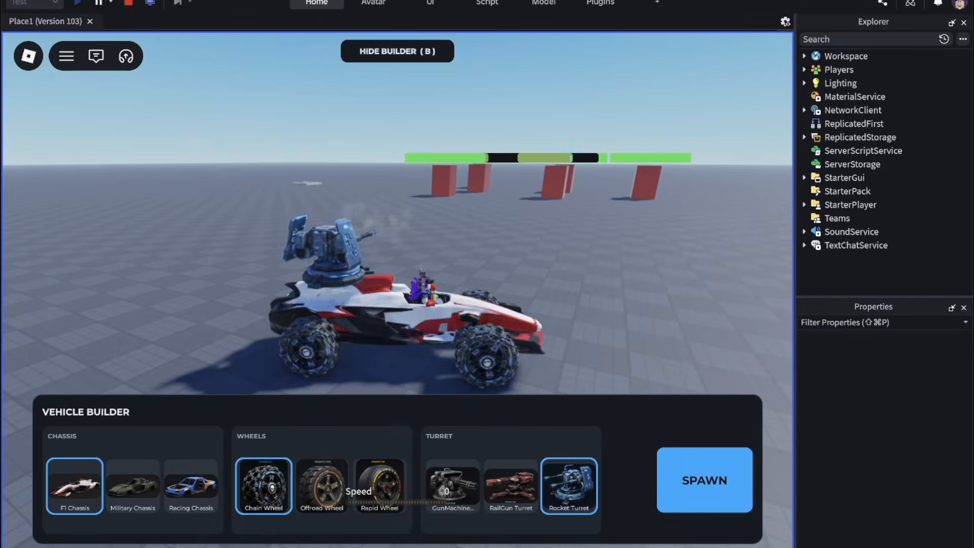
key(w)
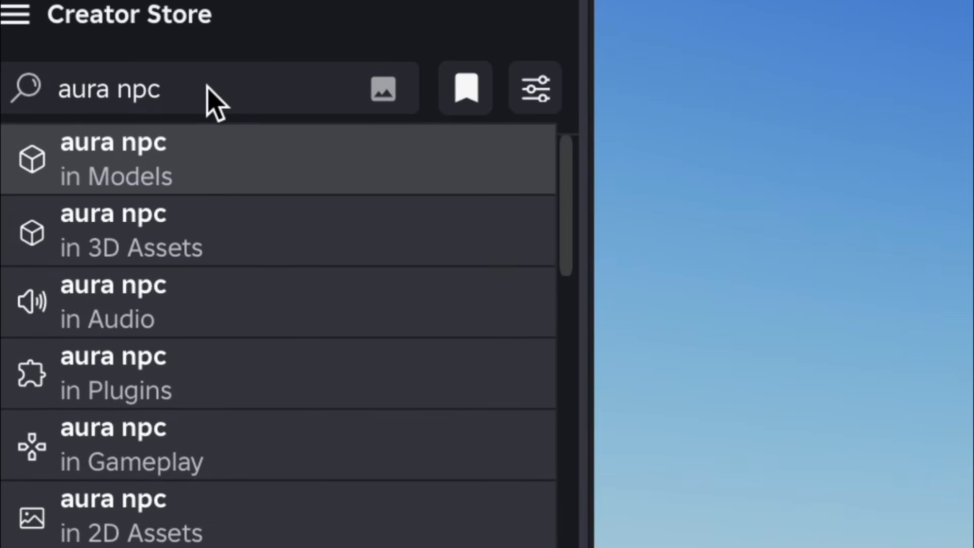
Search the Creator Store for "aura npc" and insert the RNG Aura npc model together with its script
key(Return)
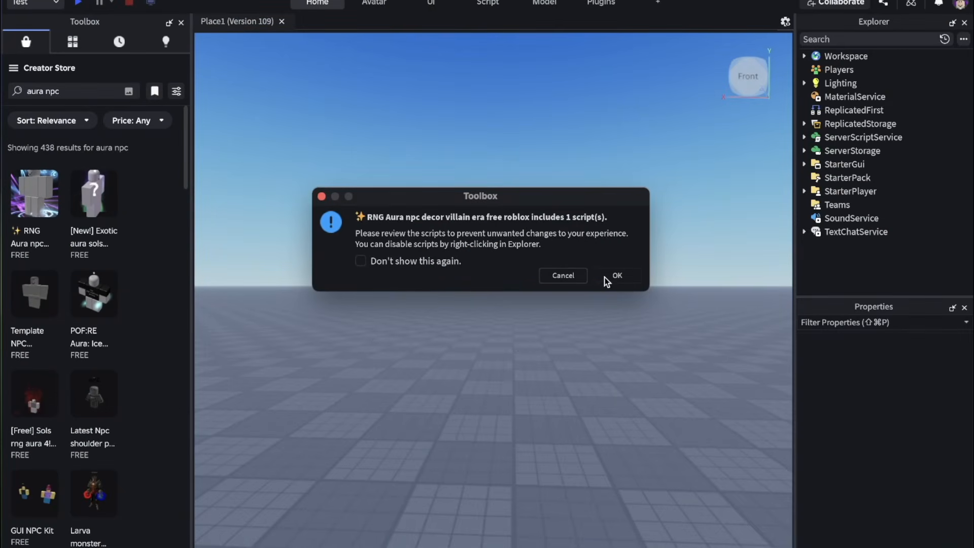
click(605, 277)
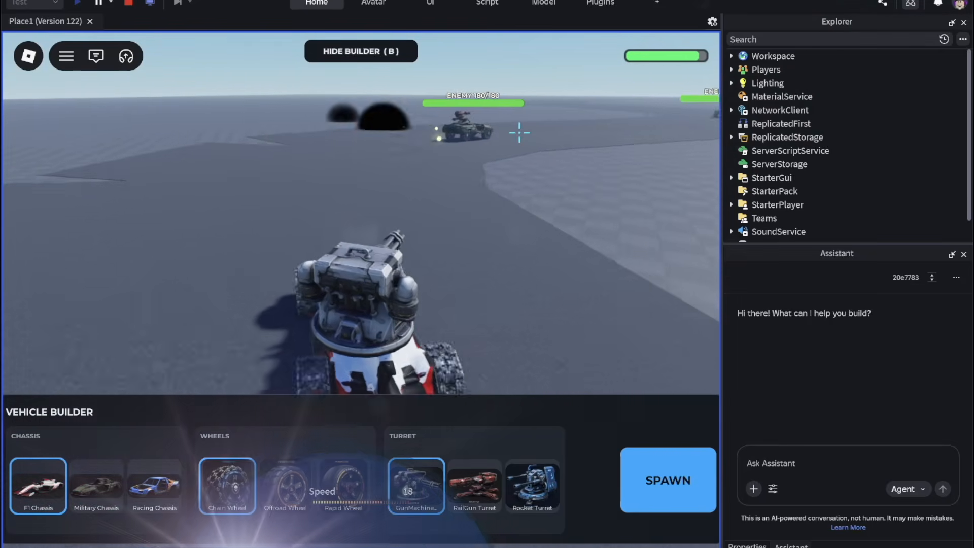
Attack the enemy vehicles with the GunMachine turret on the F1 Chassis and with the RailGun Turret on the Racing Chassis
click(519, 132)
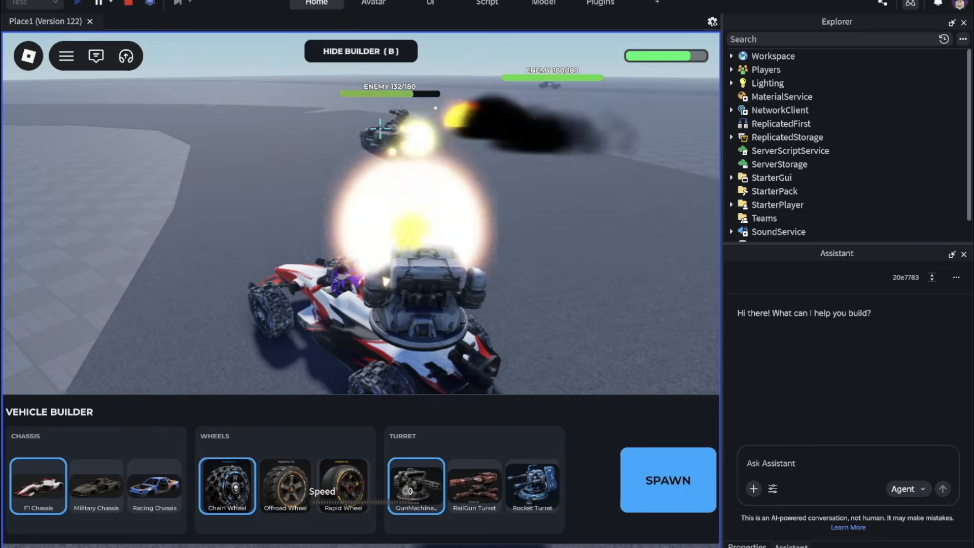
key(w)
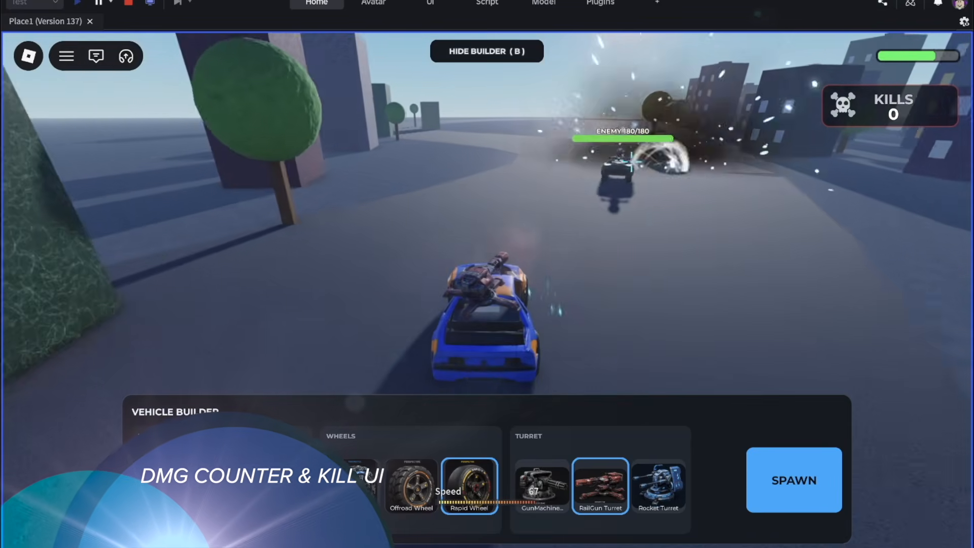
click(619, 167)
click(545, 180)
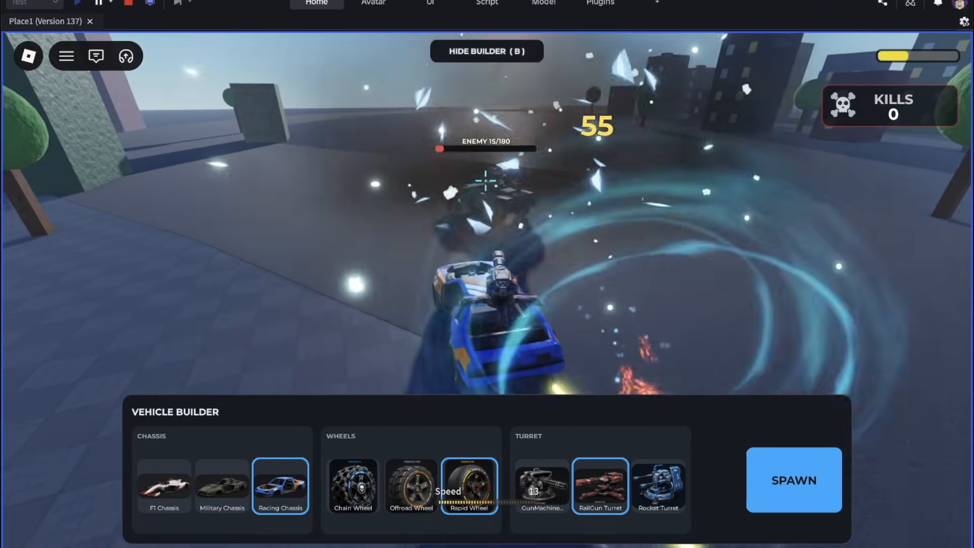
click(399, 173)
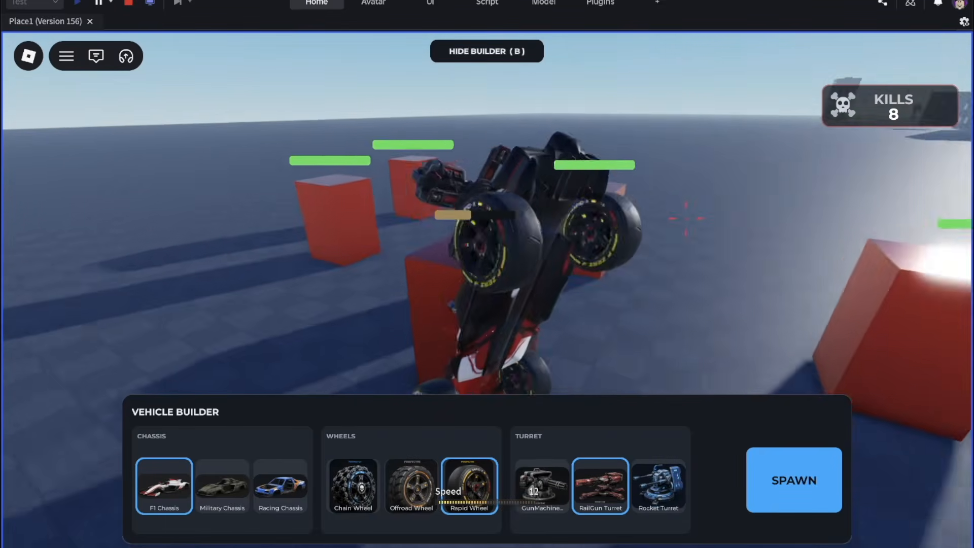
Drive the F1 Chassis with Rapid Wheels and the RailGun Turret around the red targets and through the city toward the enemies
key(w)
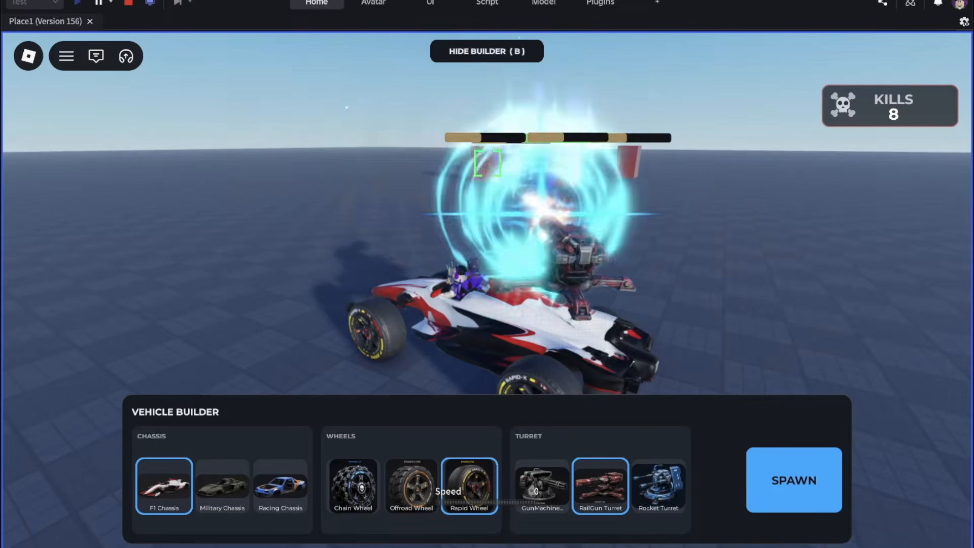
key(w)
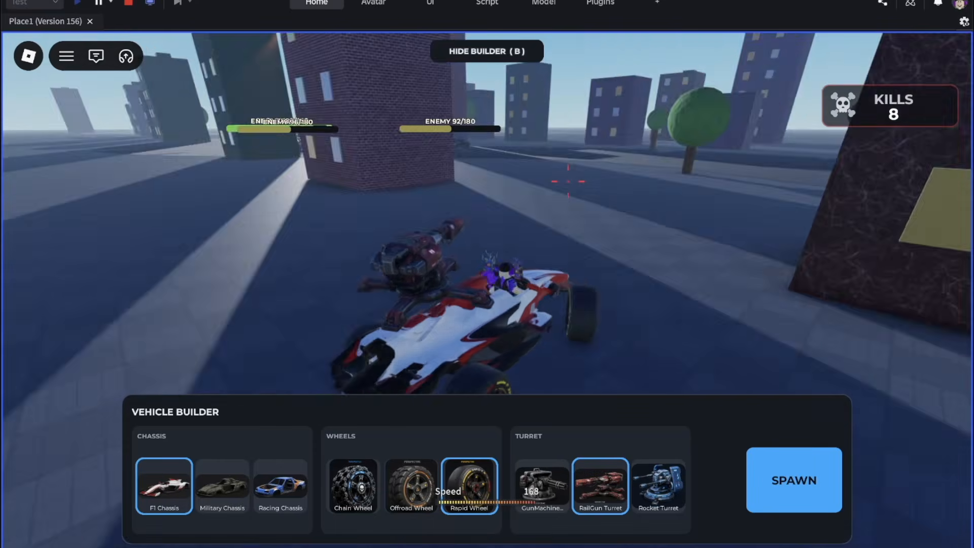
key(w)
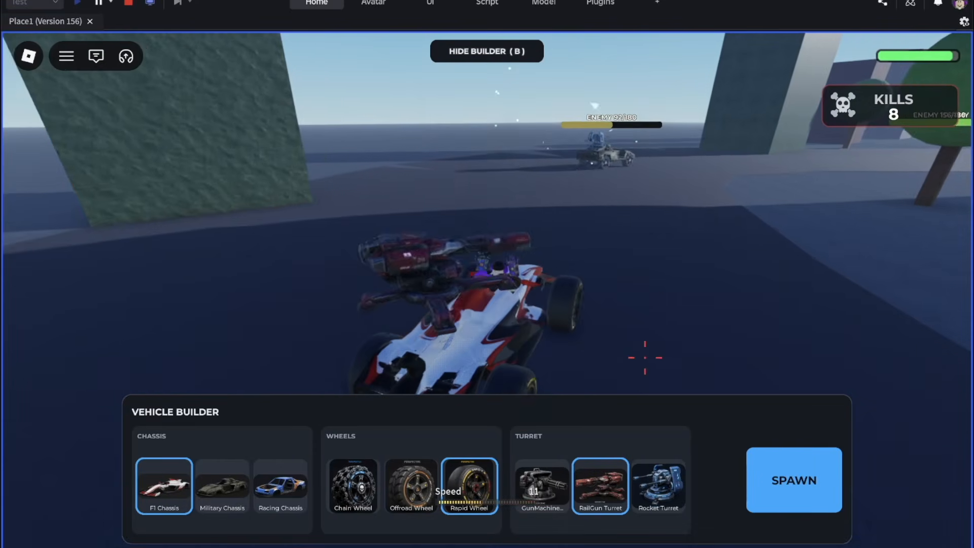
key(d)
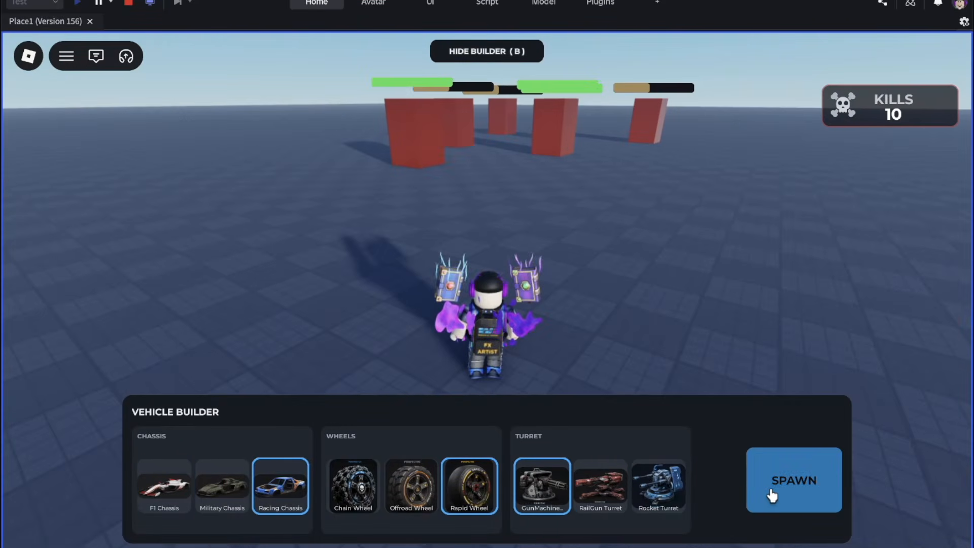
Spawn the Racing Chassis with the GunMachine turret to test it at the red targets, and steer the Rocket Turret F1 vehicle among the enemies
click(764, 493)
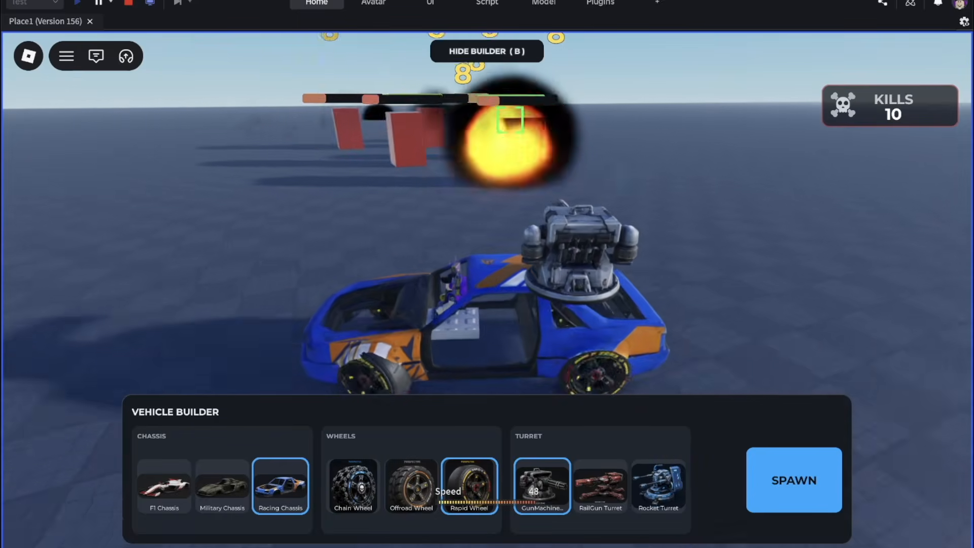
key(d)
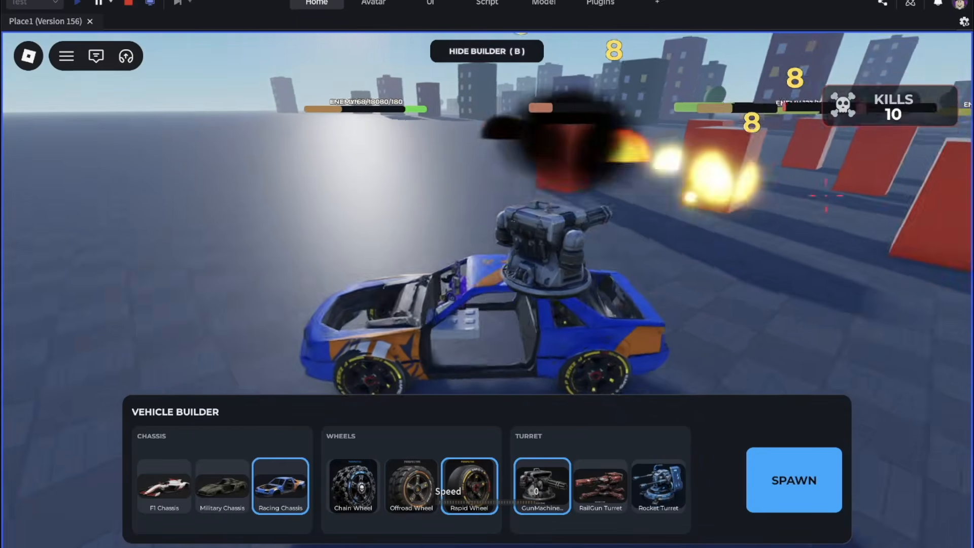
right_drag(825, 196, 862, 178)
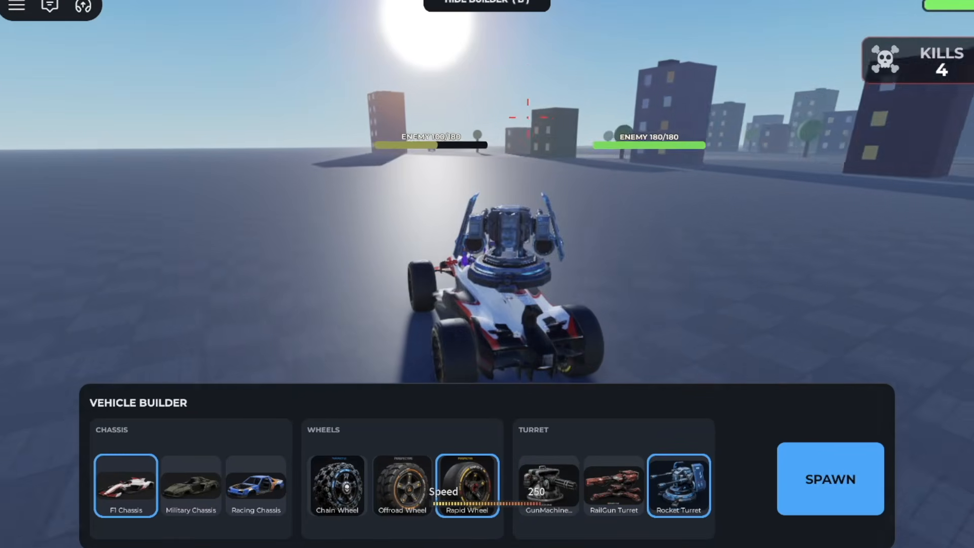
key(a)
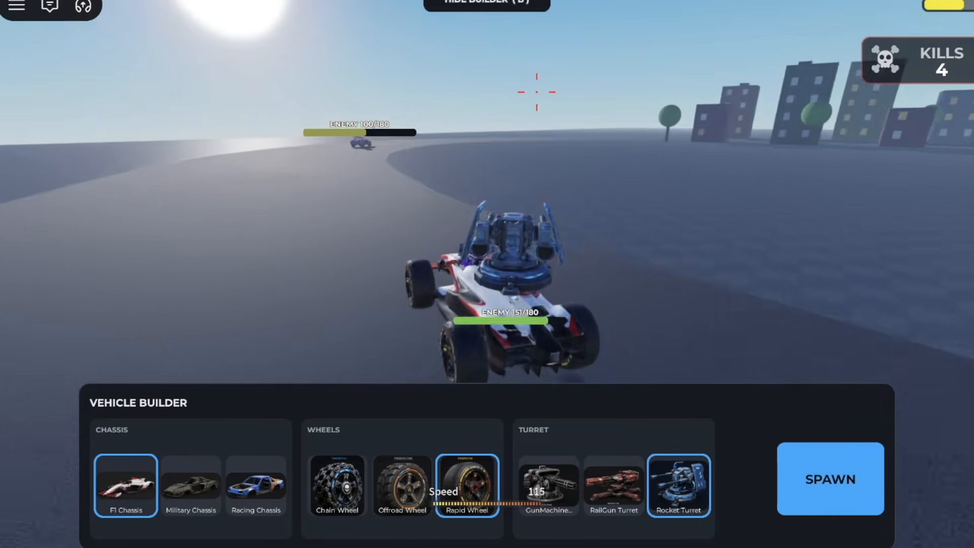